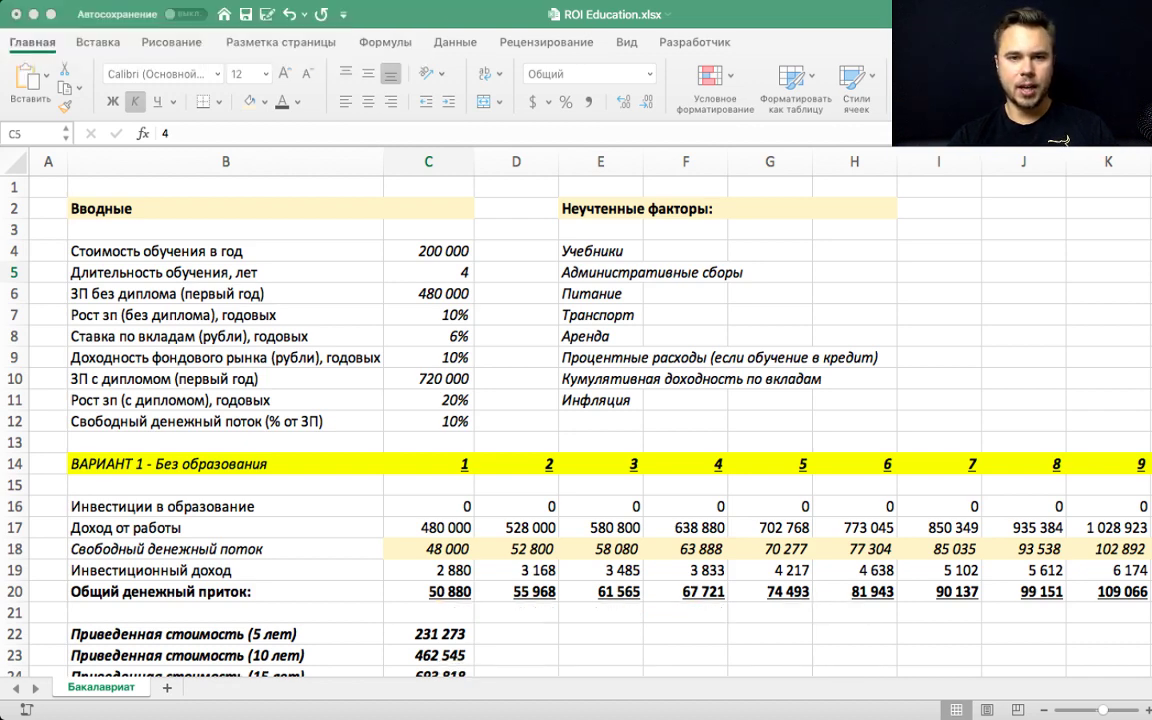
# - Review the yearly cash flows and present values in all three education scenarios, ending back at the inputs block
pyautogui.press('super+Tab')
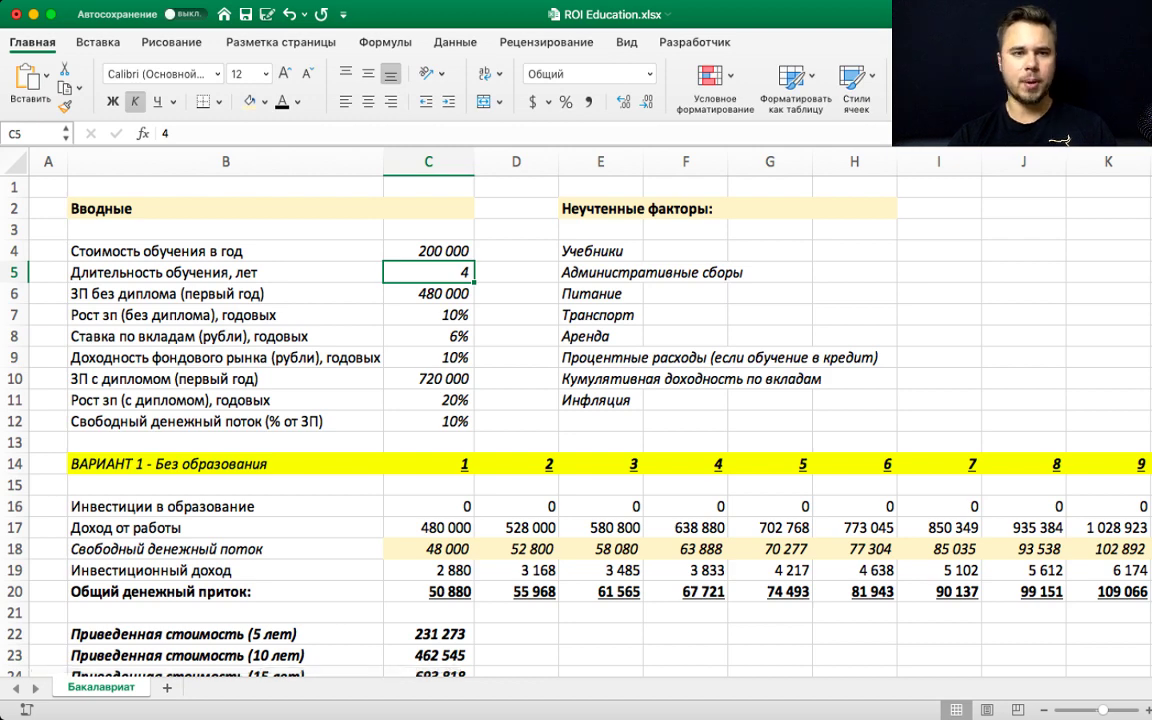
pyautogui.scroll(-4, 518, 420)
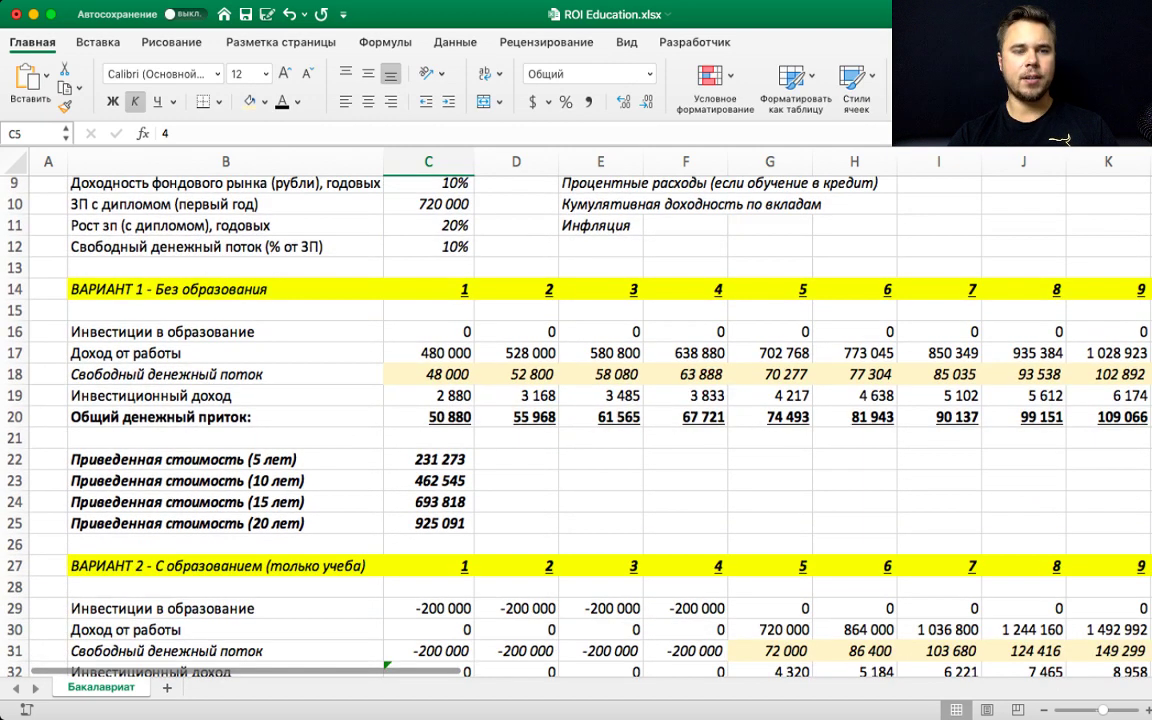
pyautogui.scroll(3, 518, 420)
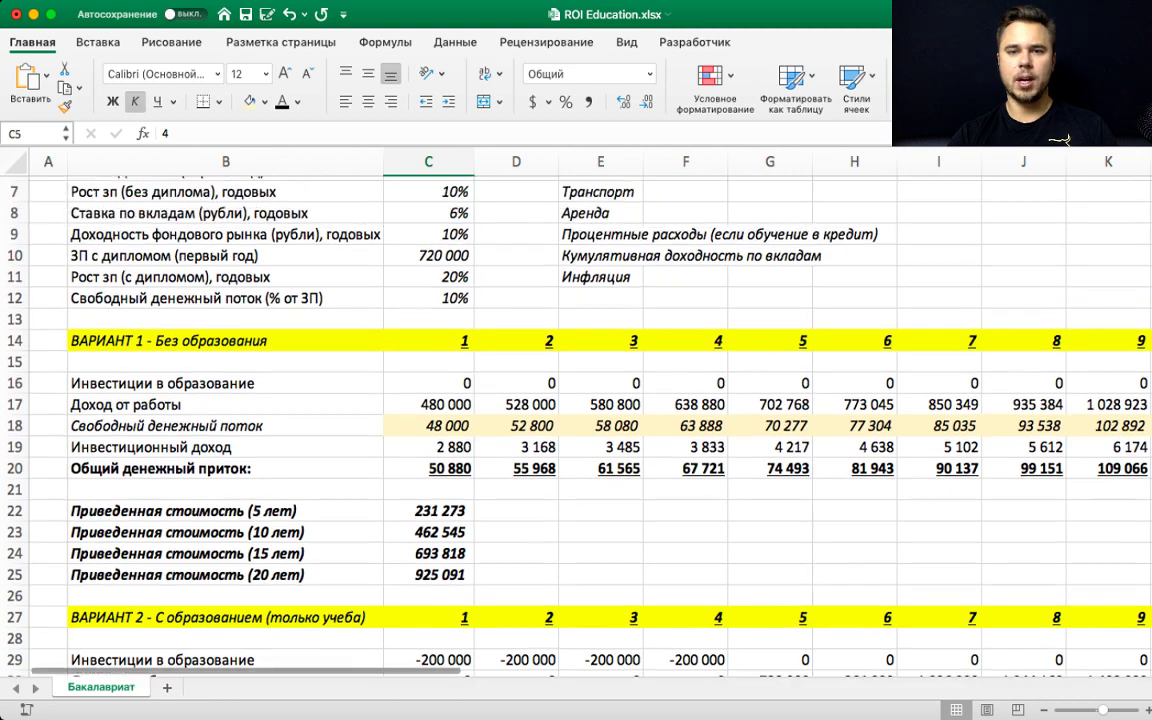
pyautogui.scroll(-2, 518, 420)
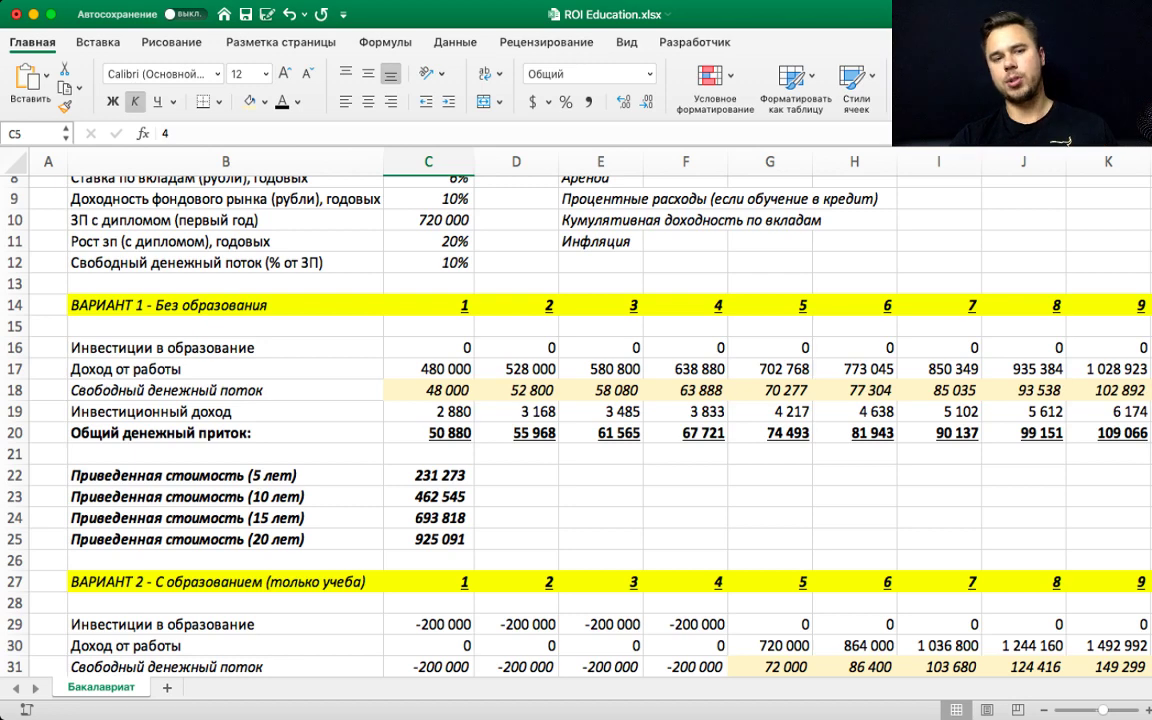
pyautogui.scroll(-6, 576, 420)
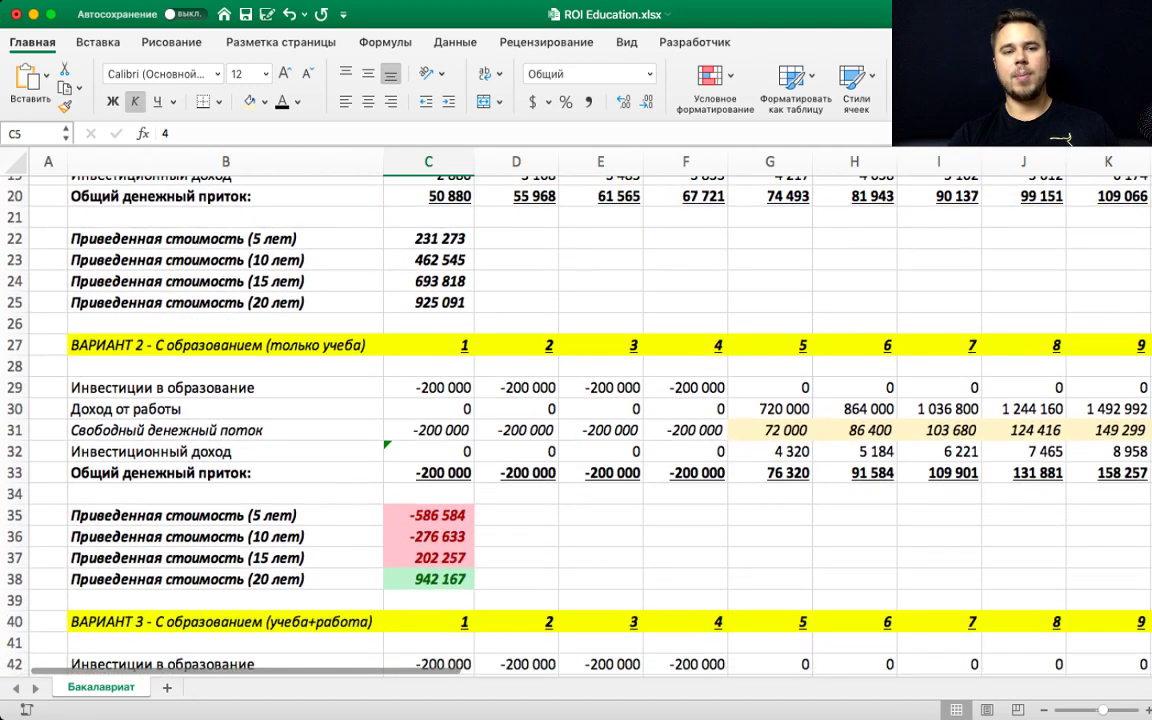
pyautogui.scroll(-1, 576, 420)
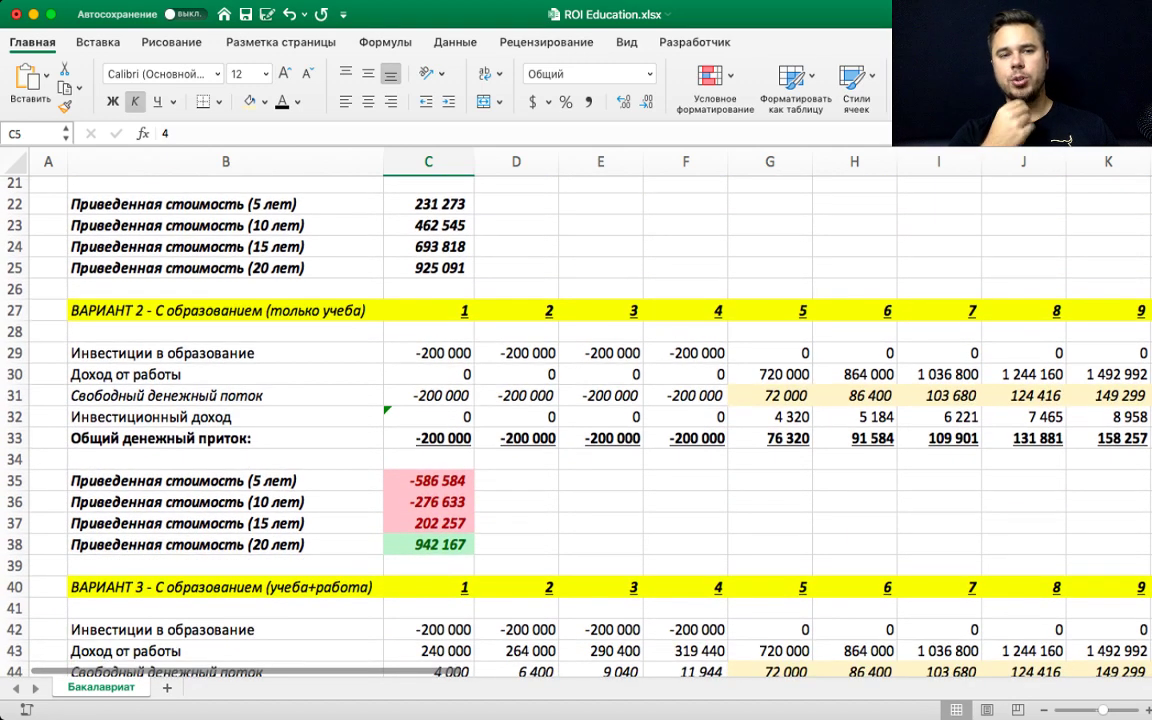
pyautogui.scroll(-1, 576, 420)
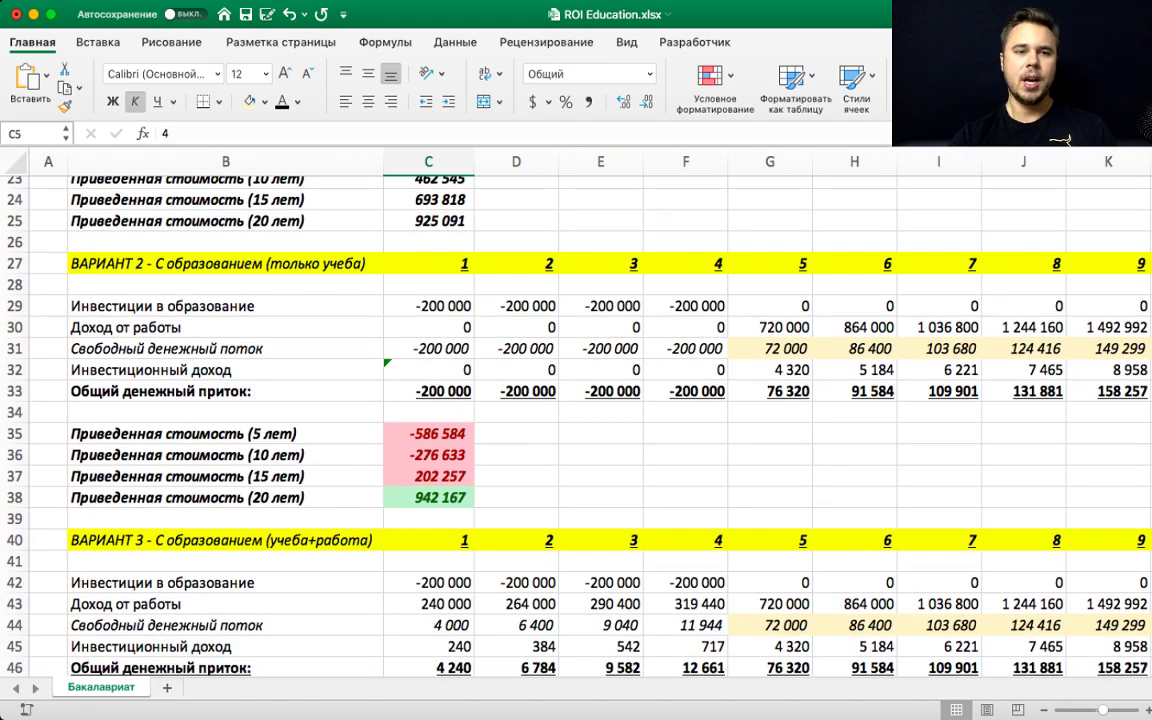
pyautogui.scroll(-5, 576, 420)
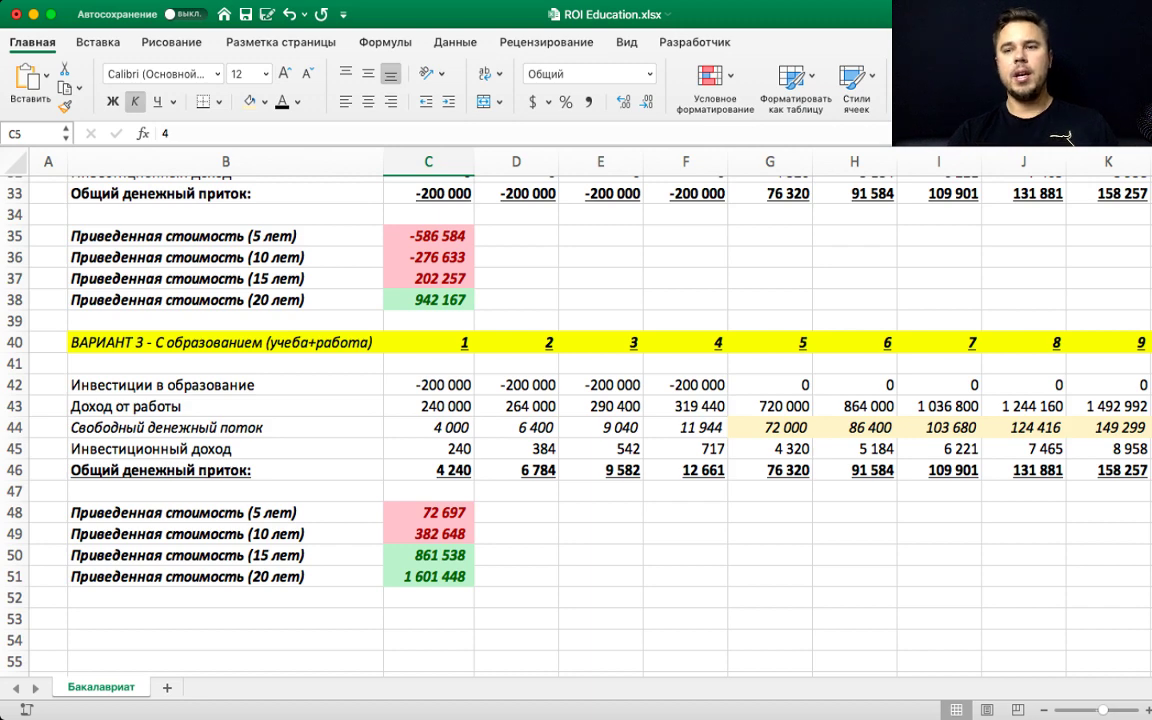
pyautogui.scroll(5, 520, 415)
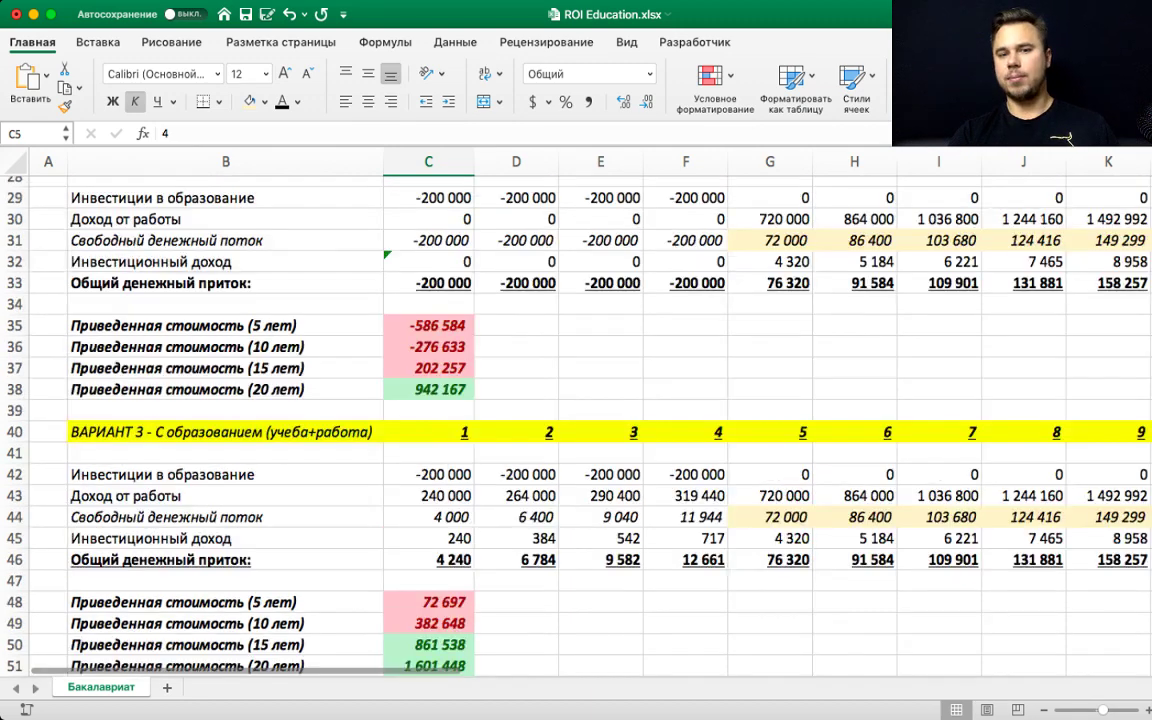
pyautogui.scroll(6, 520, 415)
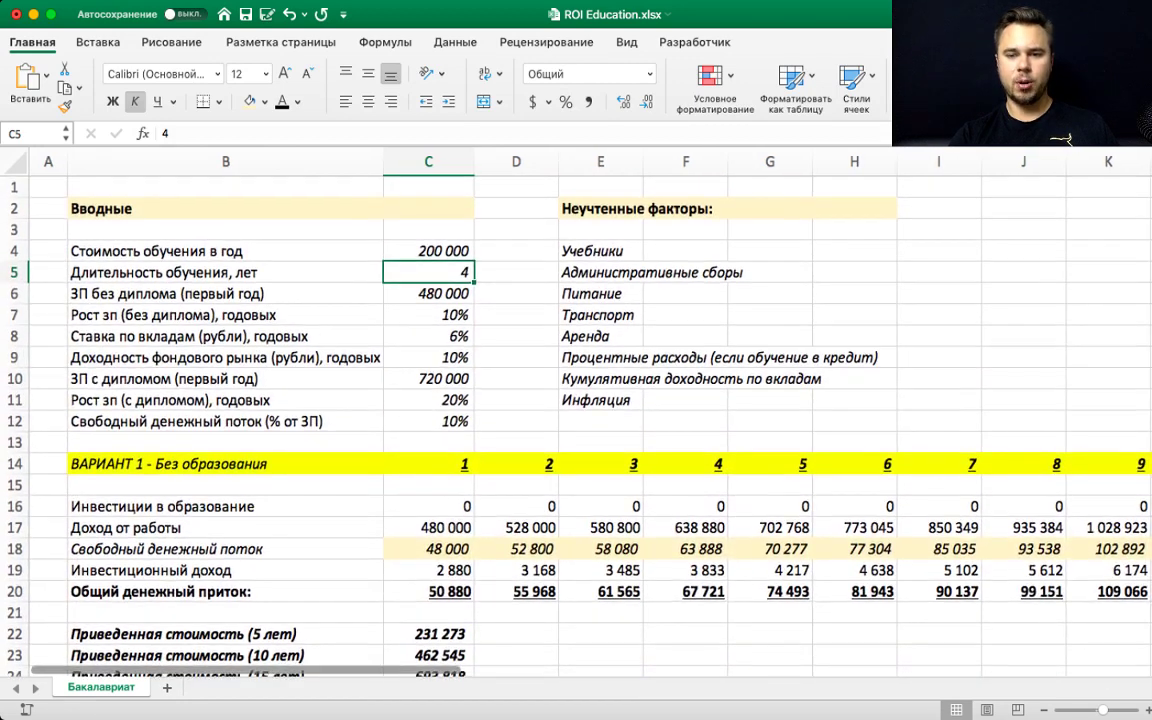
# - Highlight the whole inputs block B2:C12, clear the highlight and go to the annual tuition cost in C4
pyautogui.press('super+Tab')
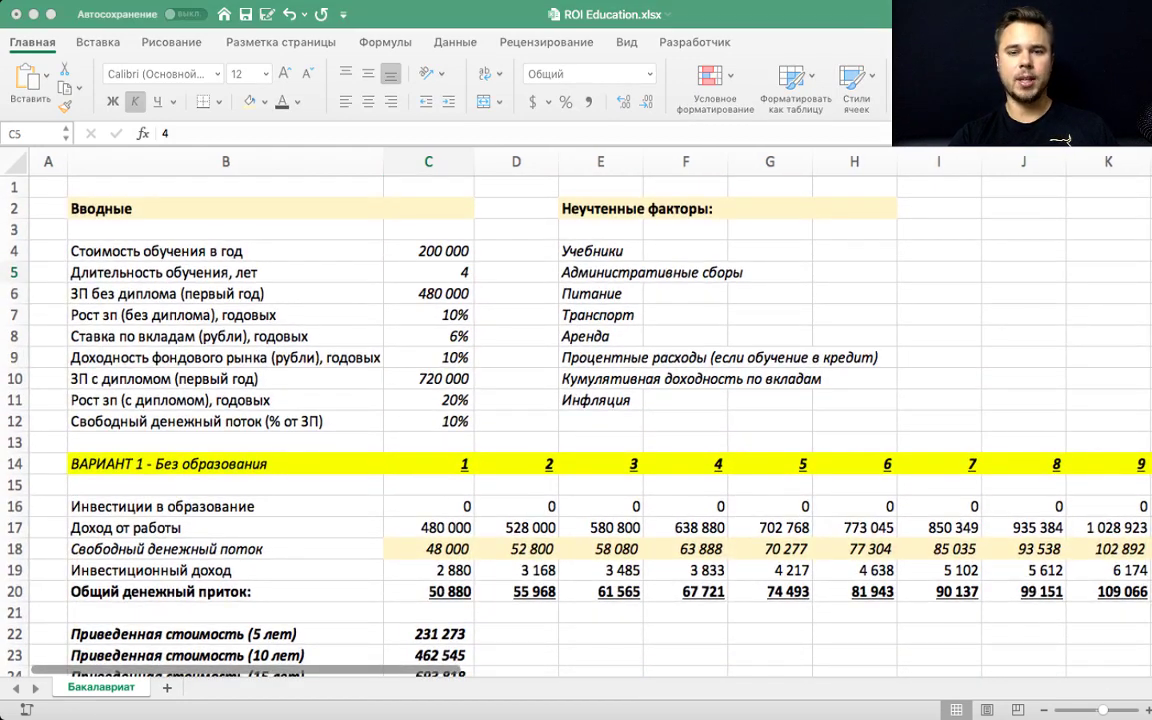
pyautogui.press('super+Tab')
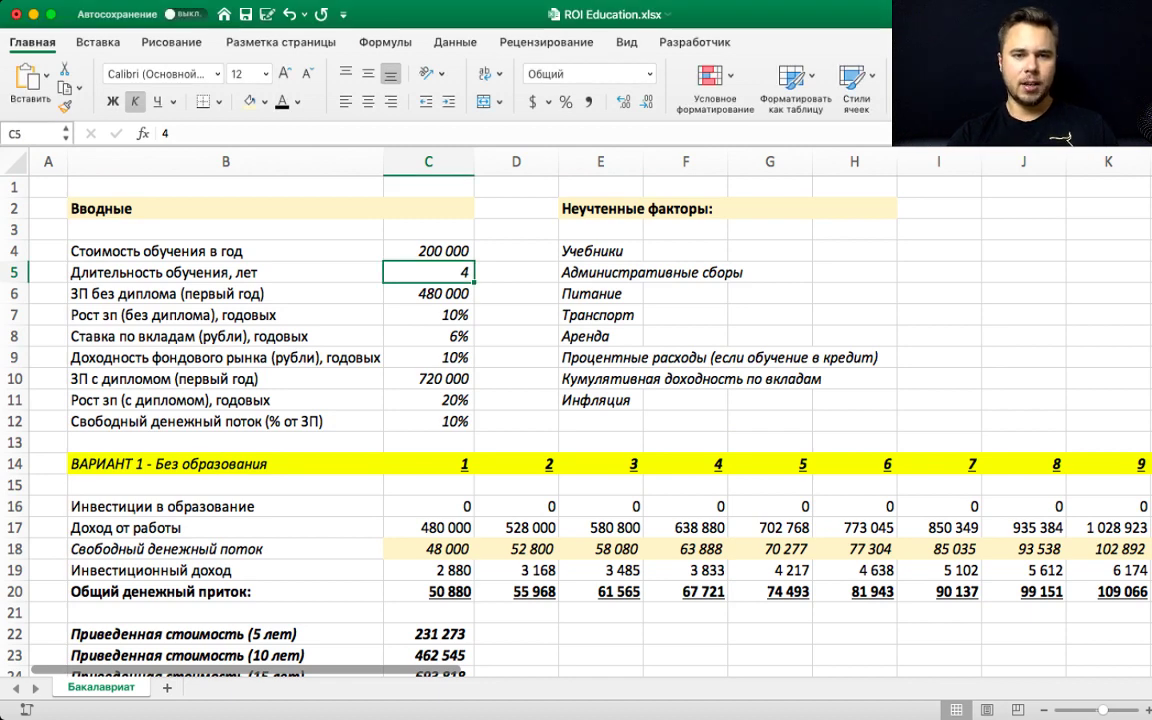
pyautogui.moveTo(225, 208); pyautogui.dragTo(450, 421)
pyautogui.click(515, 357)
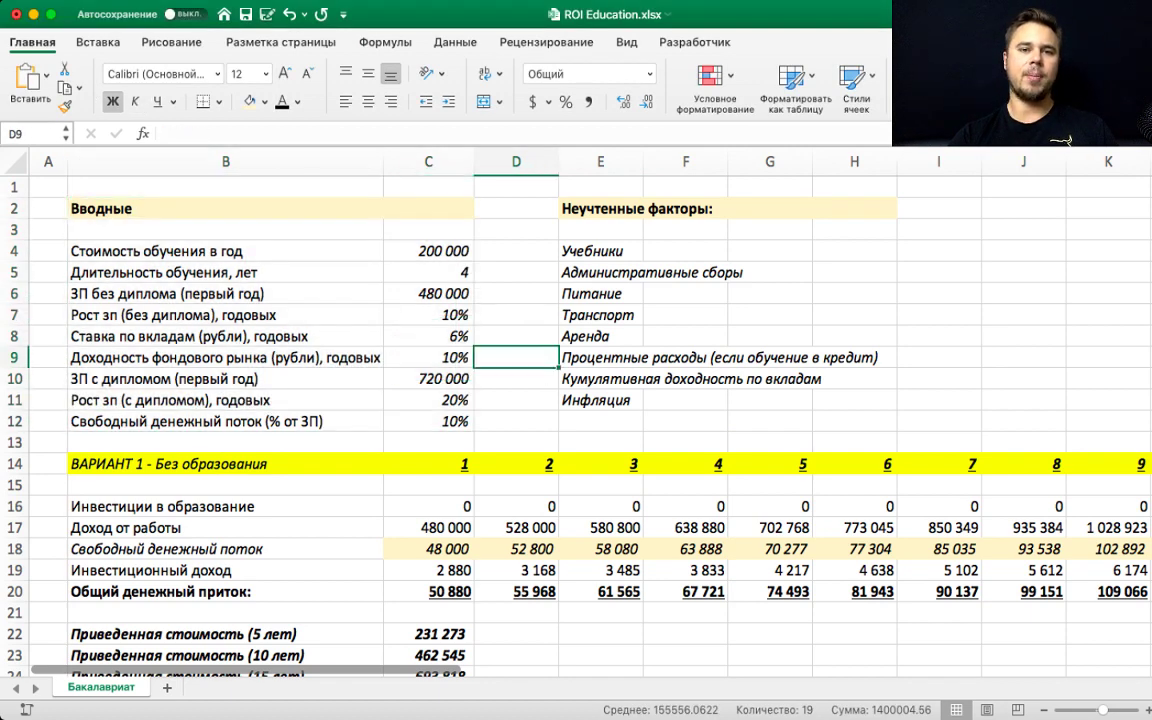
pyautogui.press('Left')
pyautogui.press('Up')
pyautogui.press('Up')
pyautogui.press('Up')
pyautogui.press('Up')
pyautogui.press('Up')
pyautogui.press('Left')
pyautogui.press('Left')
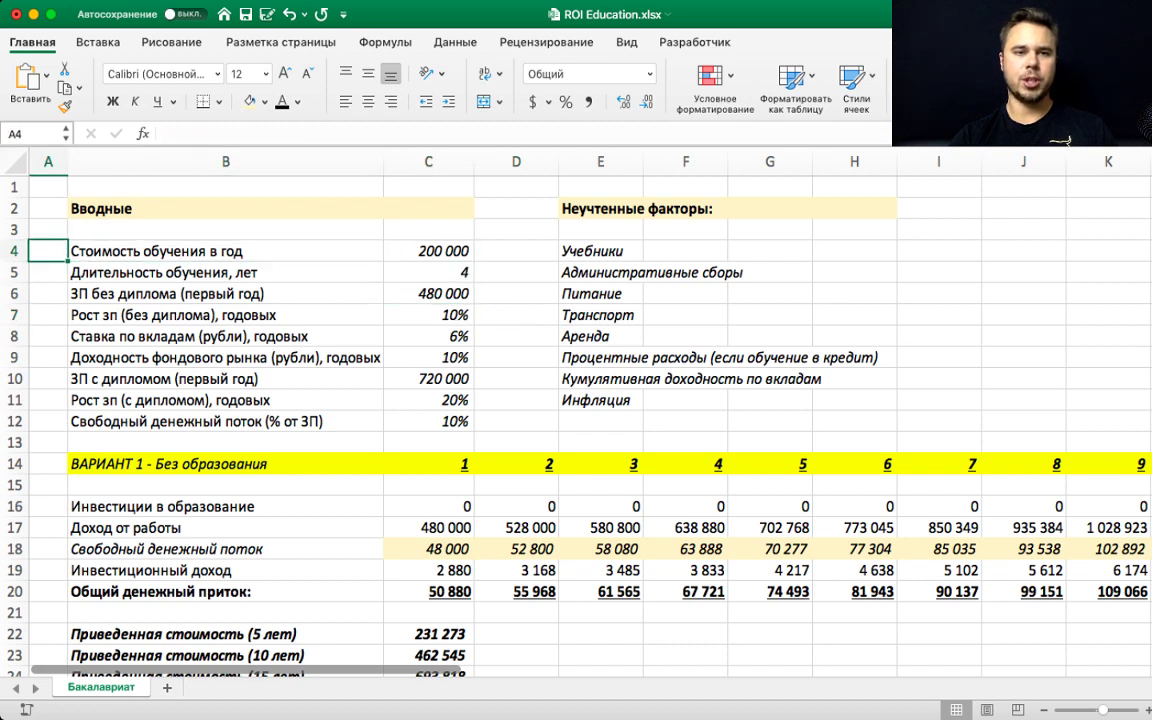
pyautogui.press('Right')
pyautogui.press('Right')
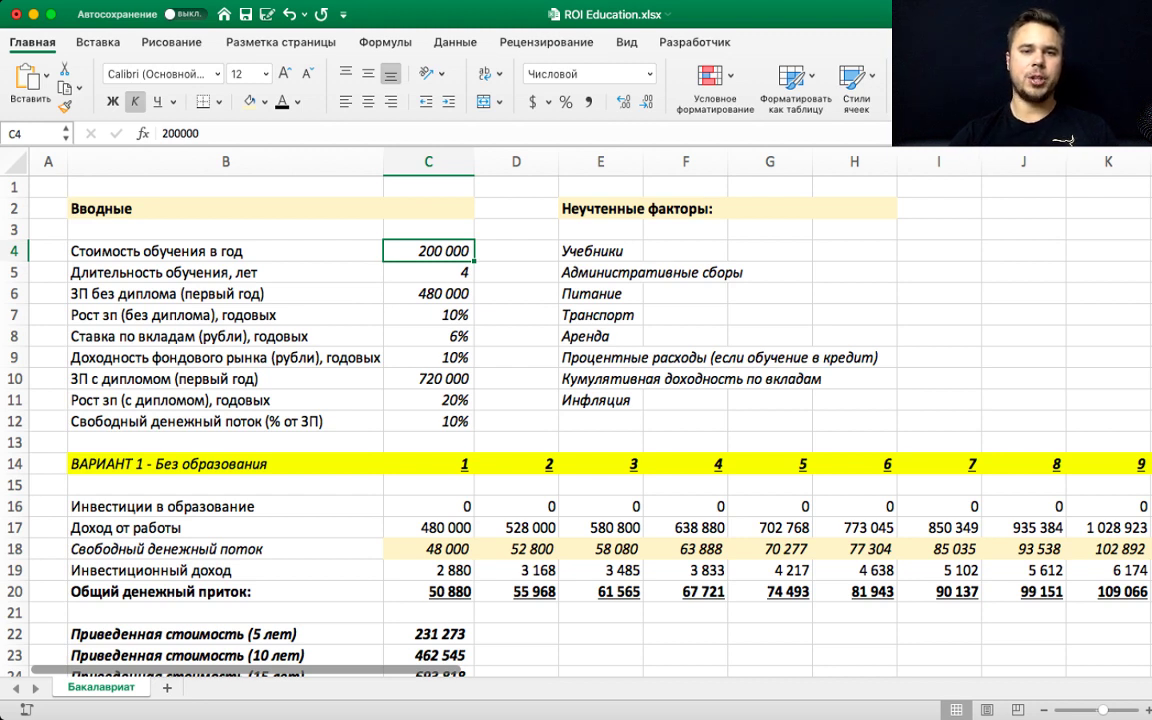
# - Check the study duration in C5 and inspect the formula behind the first-year salary without a diploma in C6
pyautogui.click(428, 272)
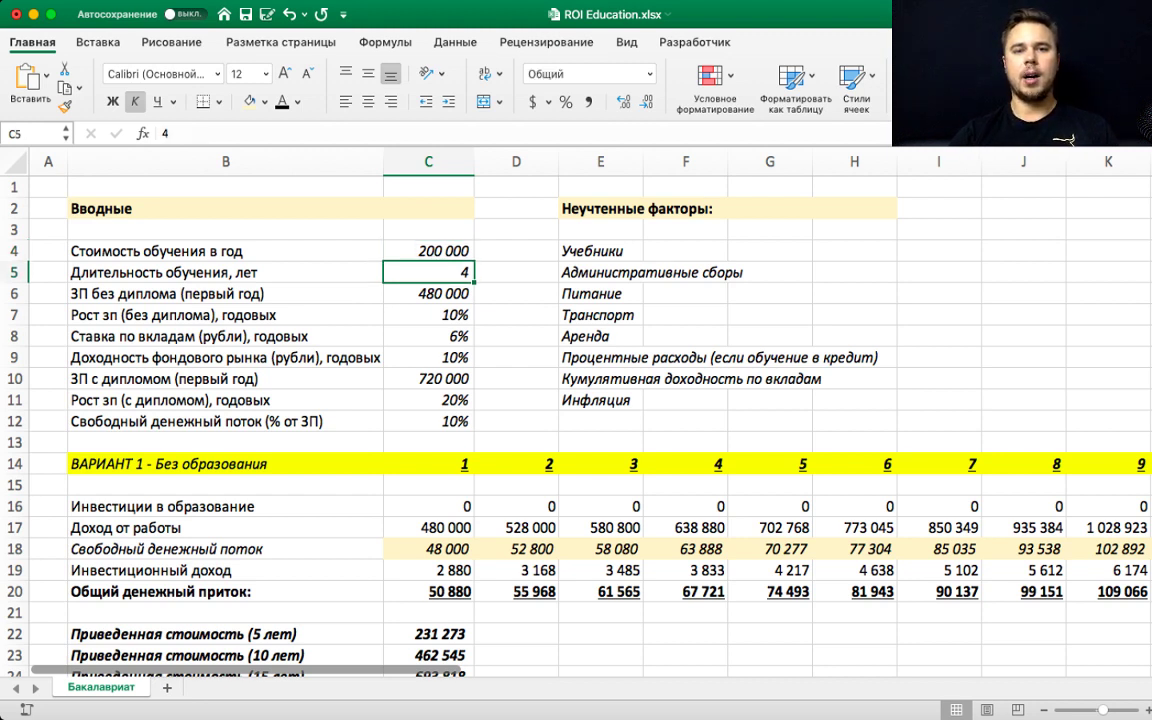
pyautogui.click(428, 293)
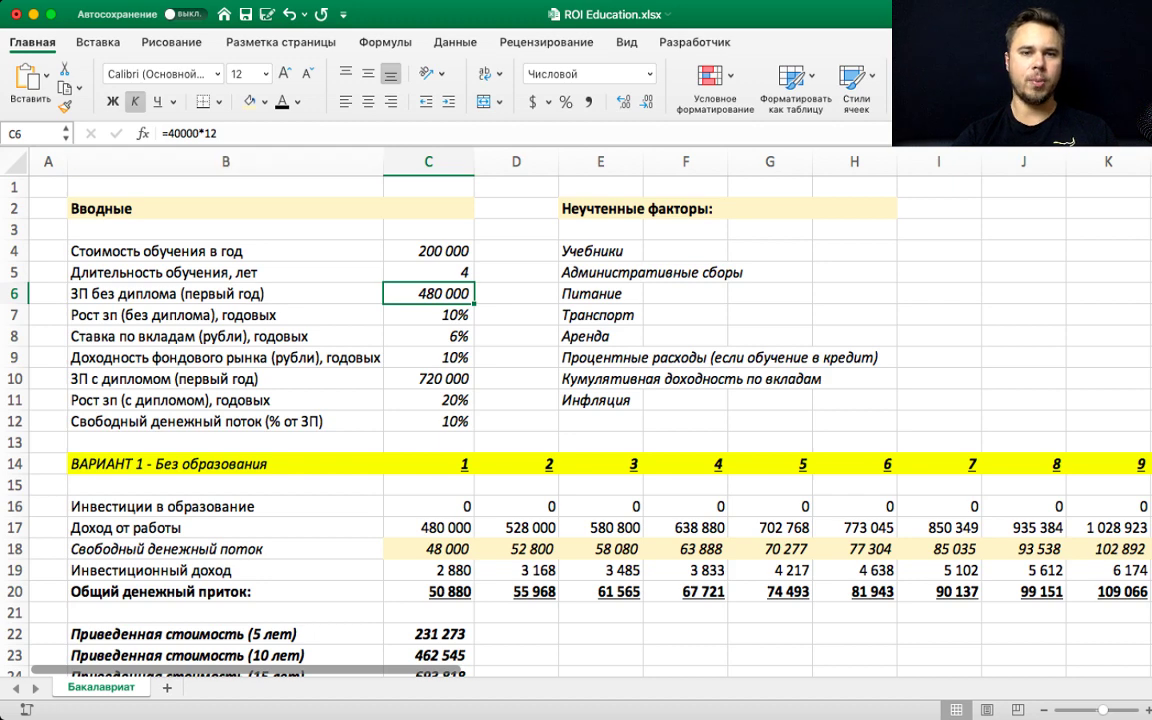
pyautogui.press('F2')
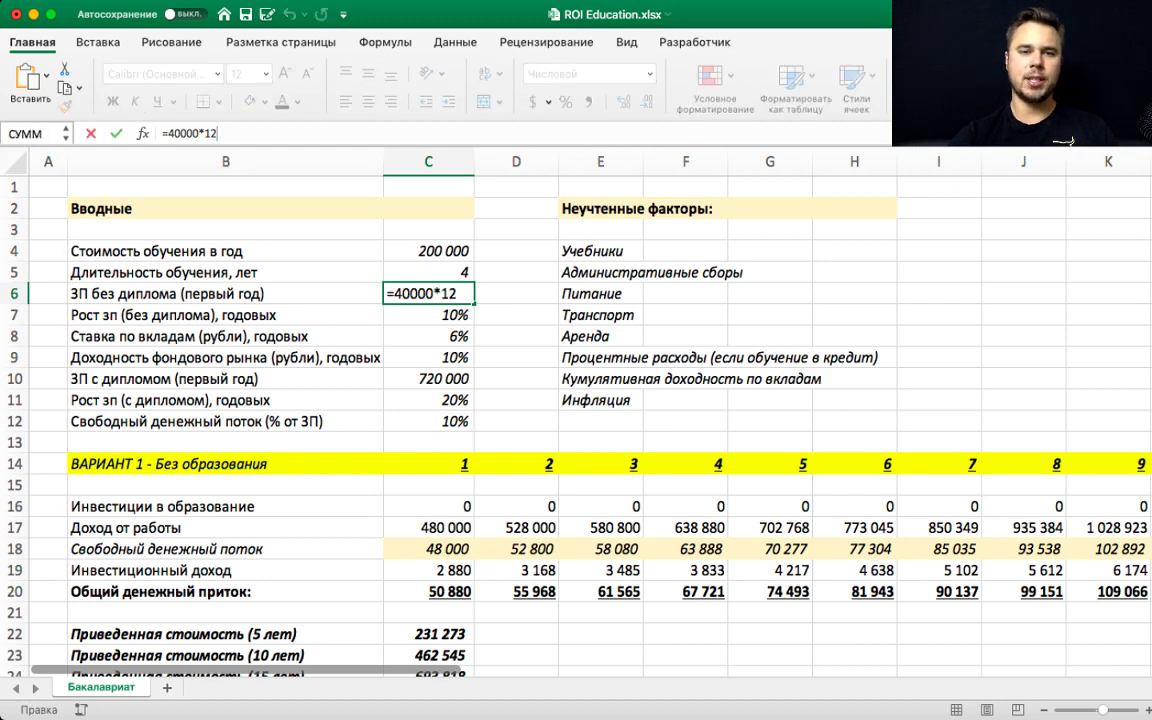
pyautogui.press('Escape')
pyautogui.press('Left')
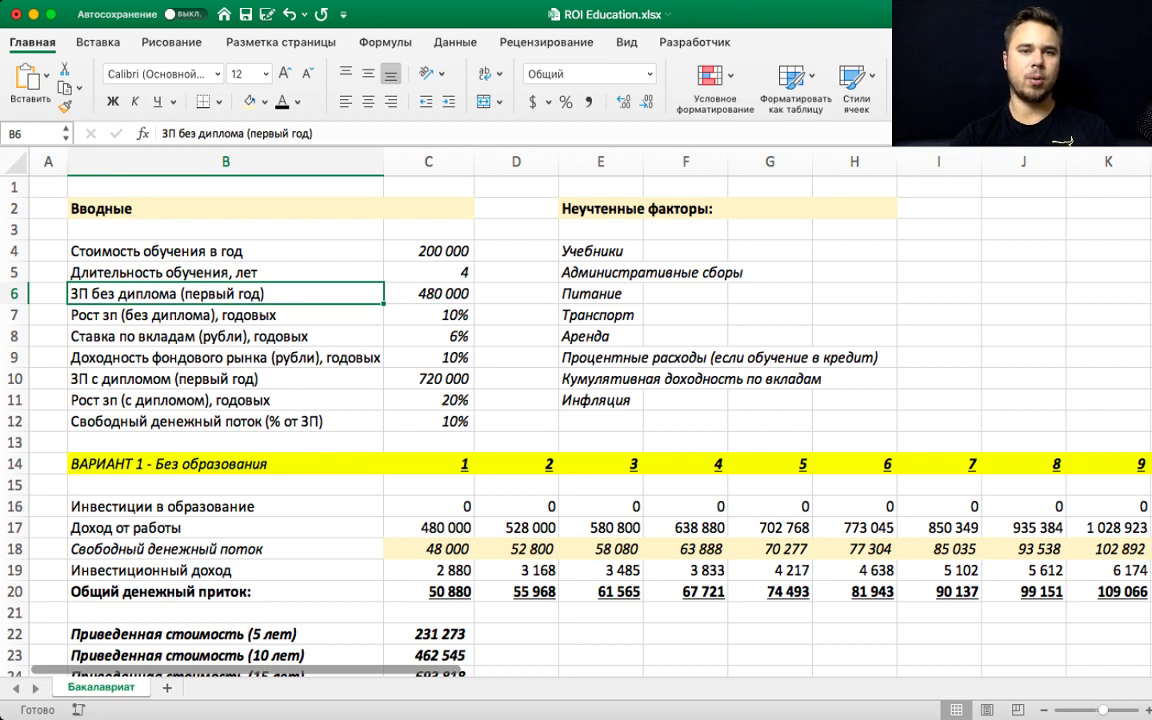
pyautogui.press('Right')
pyautogui.press('Left')
# - Check the annual salary growth without a diploma in row 7 and the ruble deposit rate in C8
pyautogui.press('Down')
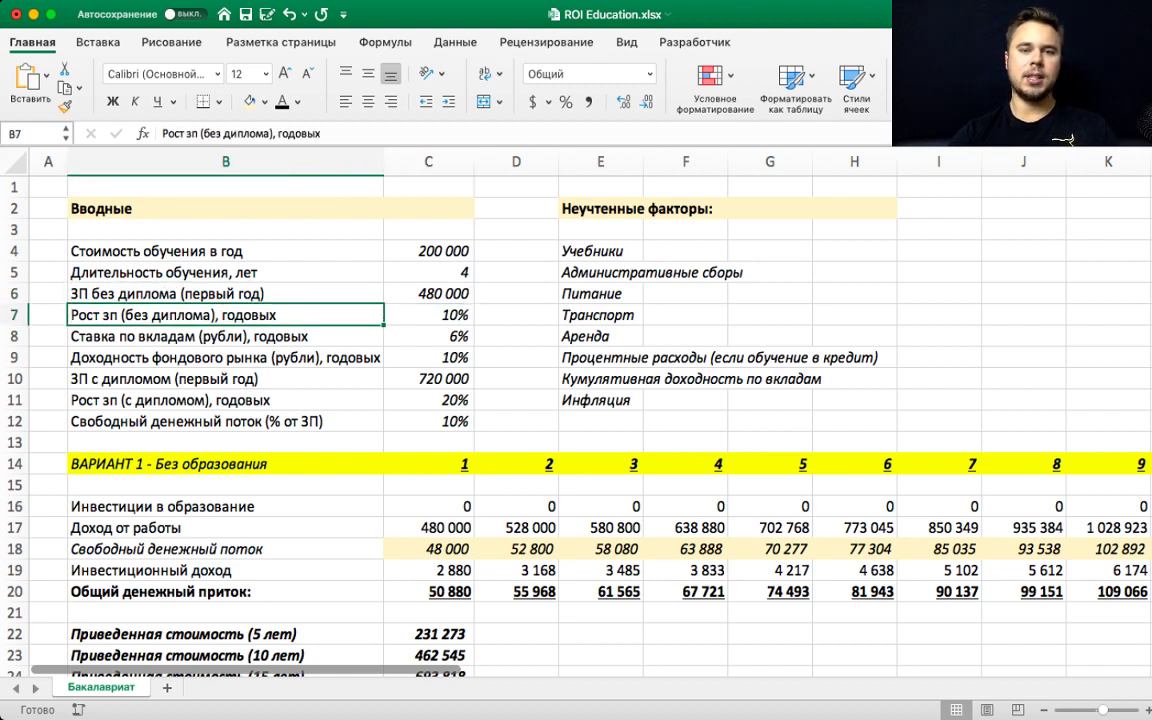
pyautogui.press('Right')
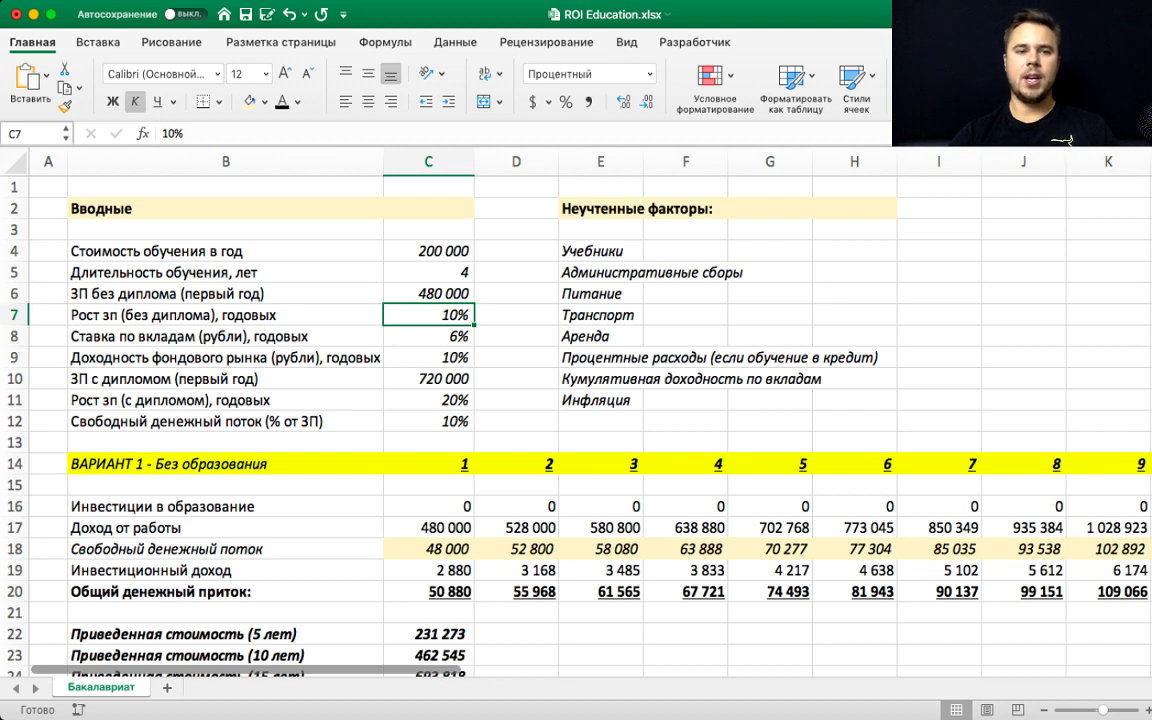
pyautogui.press('Down')
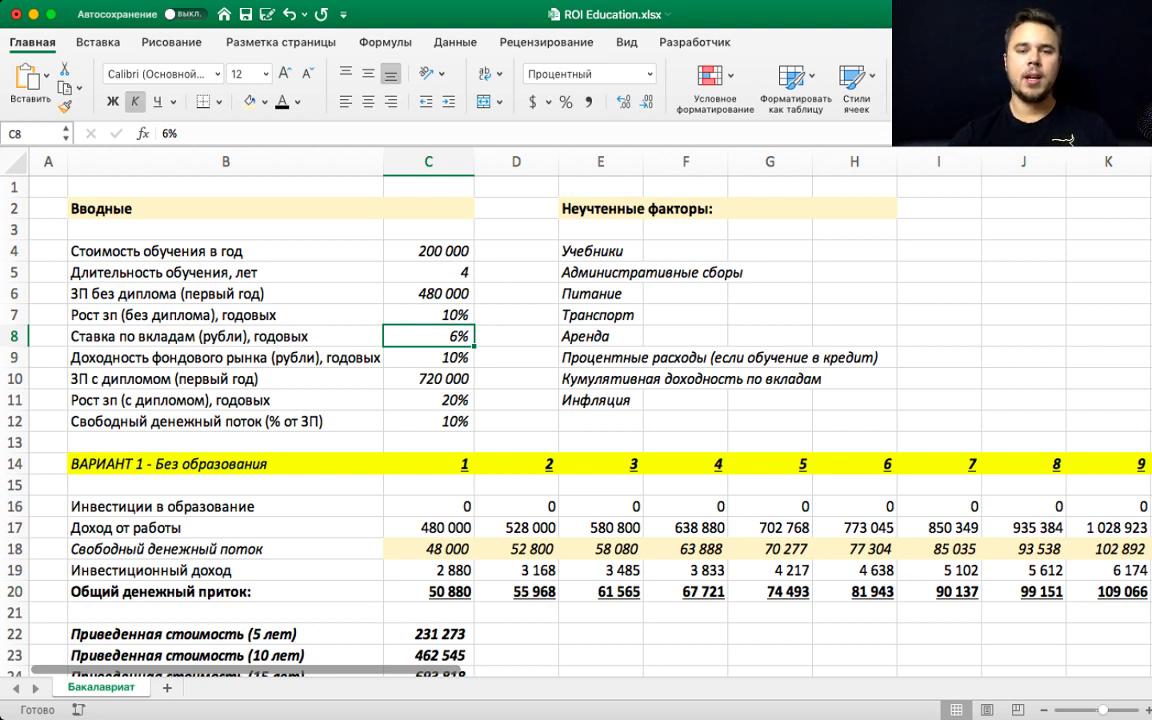
# - Highlight the stock market return row 9, then return to its annual rate in C9
pyautogui.click(428, 357)
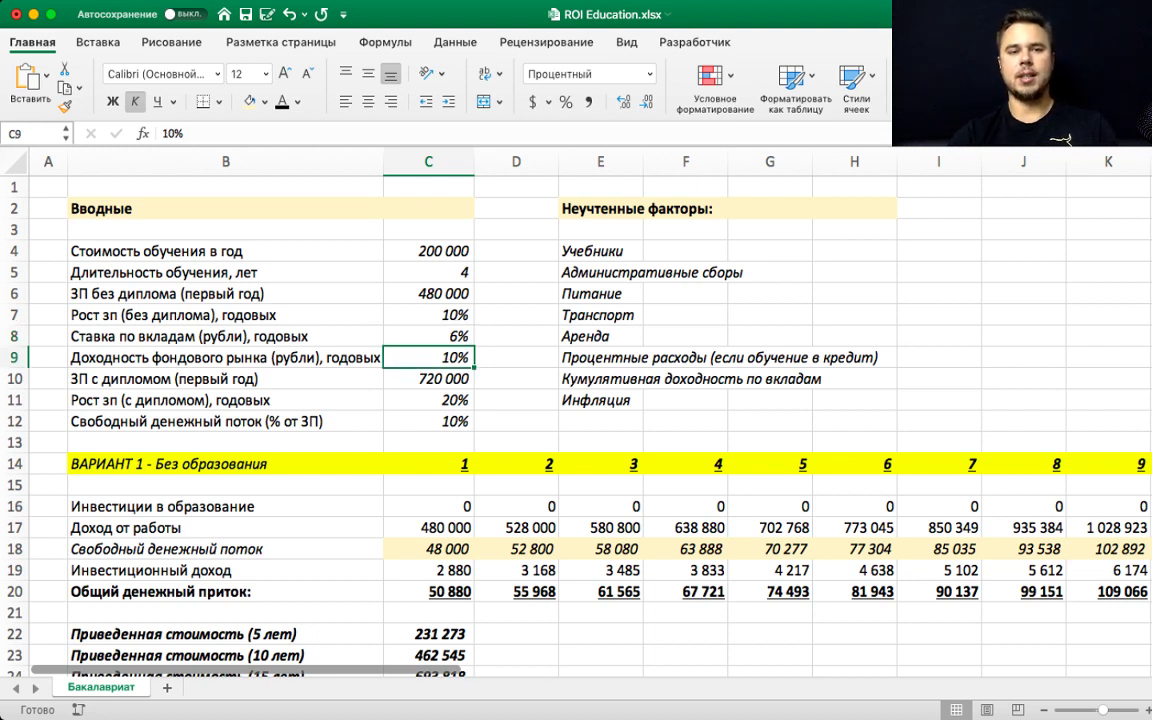
pyautogui.hotkey('shift', 'space')
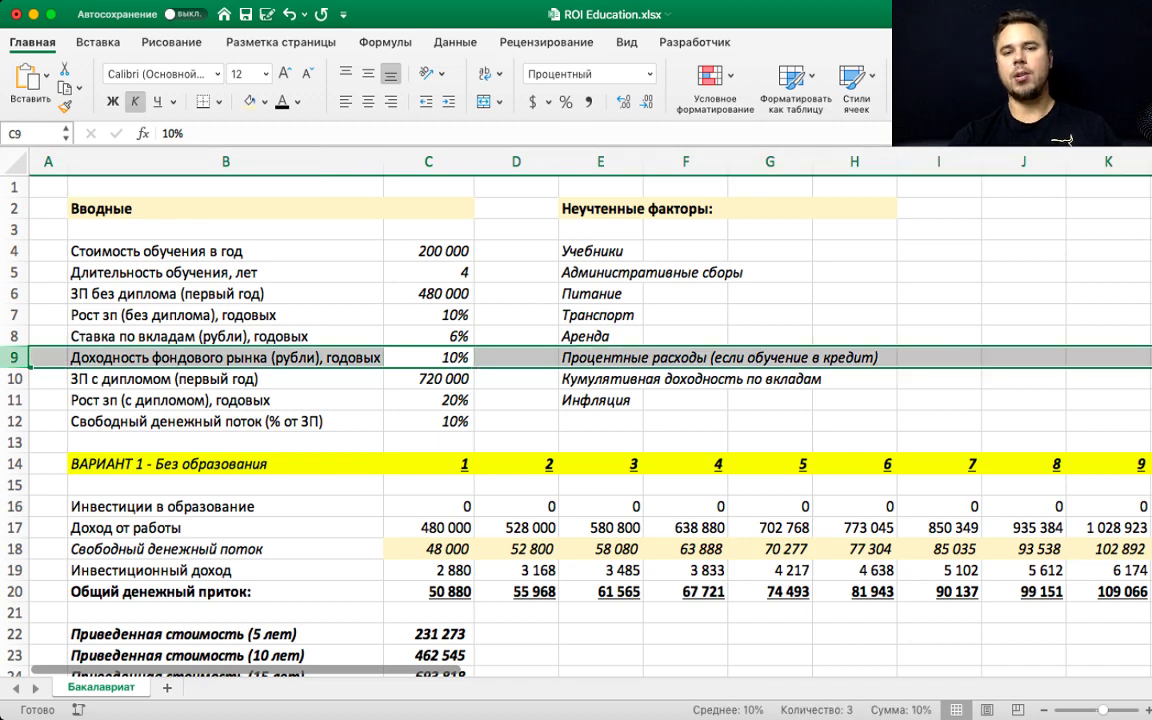
pyautogui.click(516, 357)
pyautogui.click(428, 357)
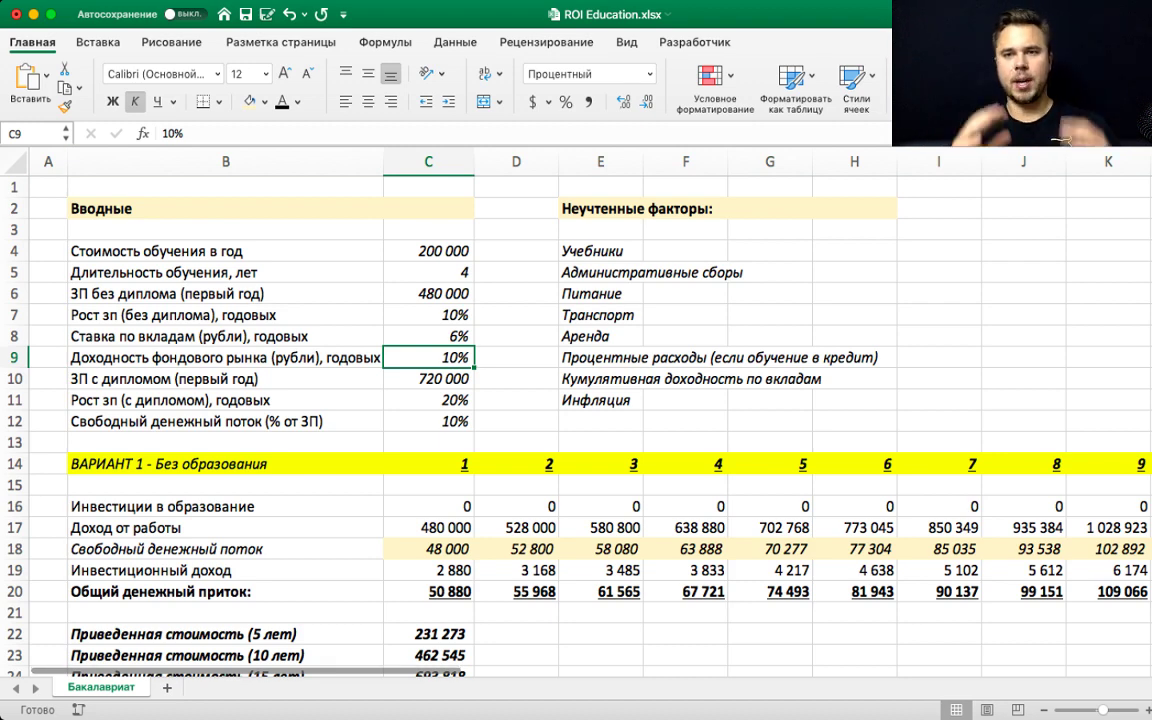
pyautogui.press('super+Tab')
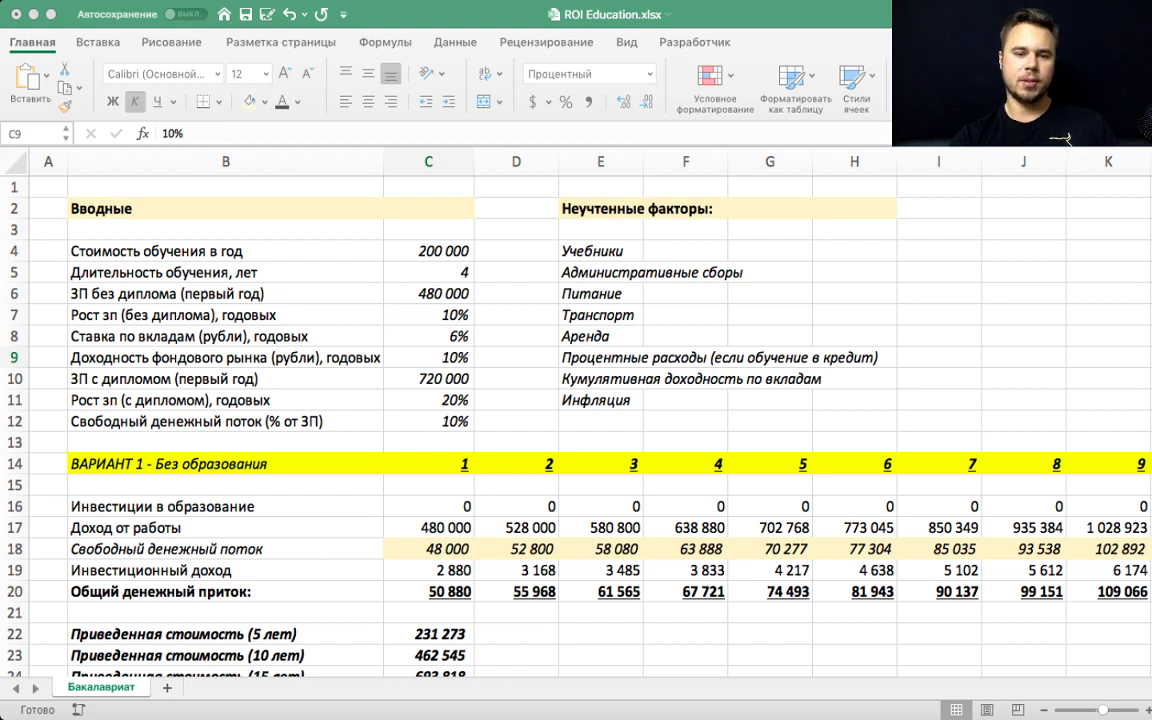
pyautogui.press('super+Tab')
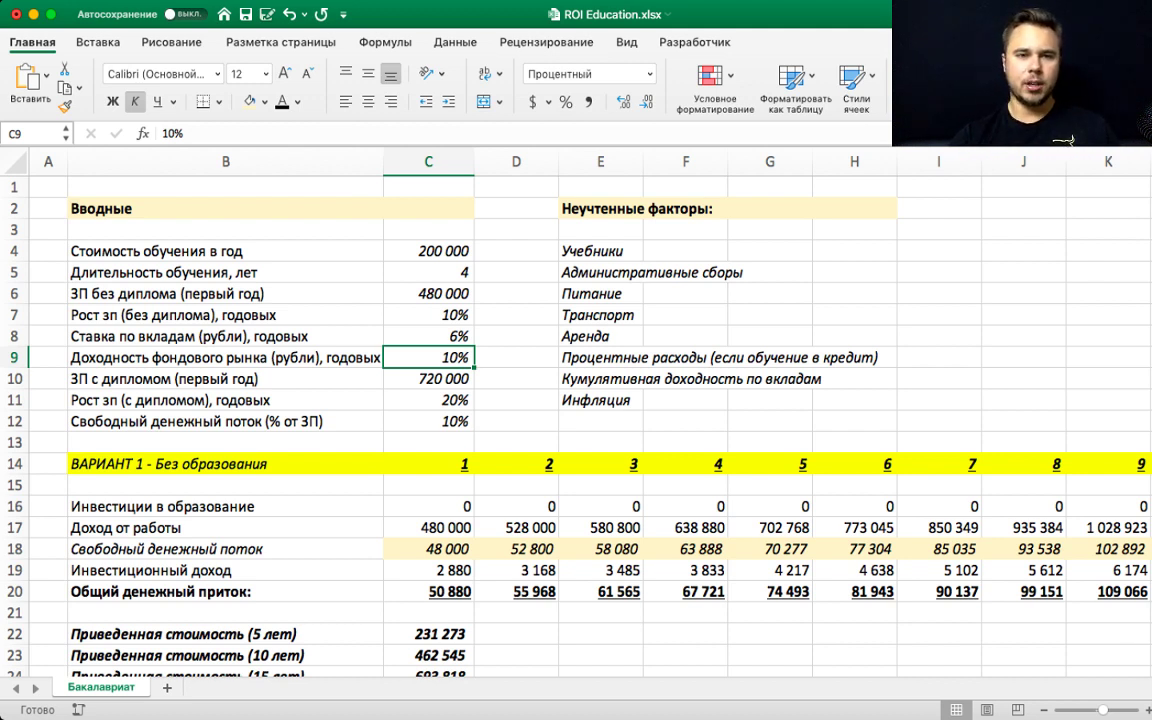
# - Inspect the formula behind the first-year salary with a diploma in C10 without altering it
pyautogui.click(428, 378)
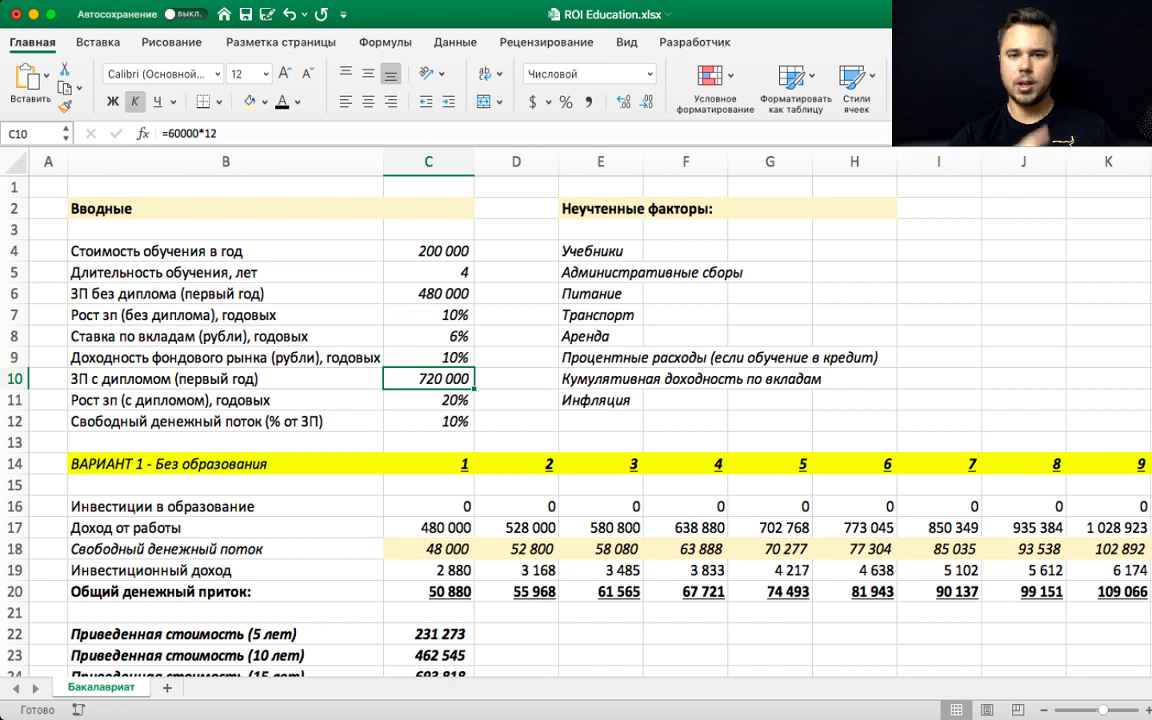
pyautogui.click(220, 133)
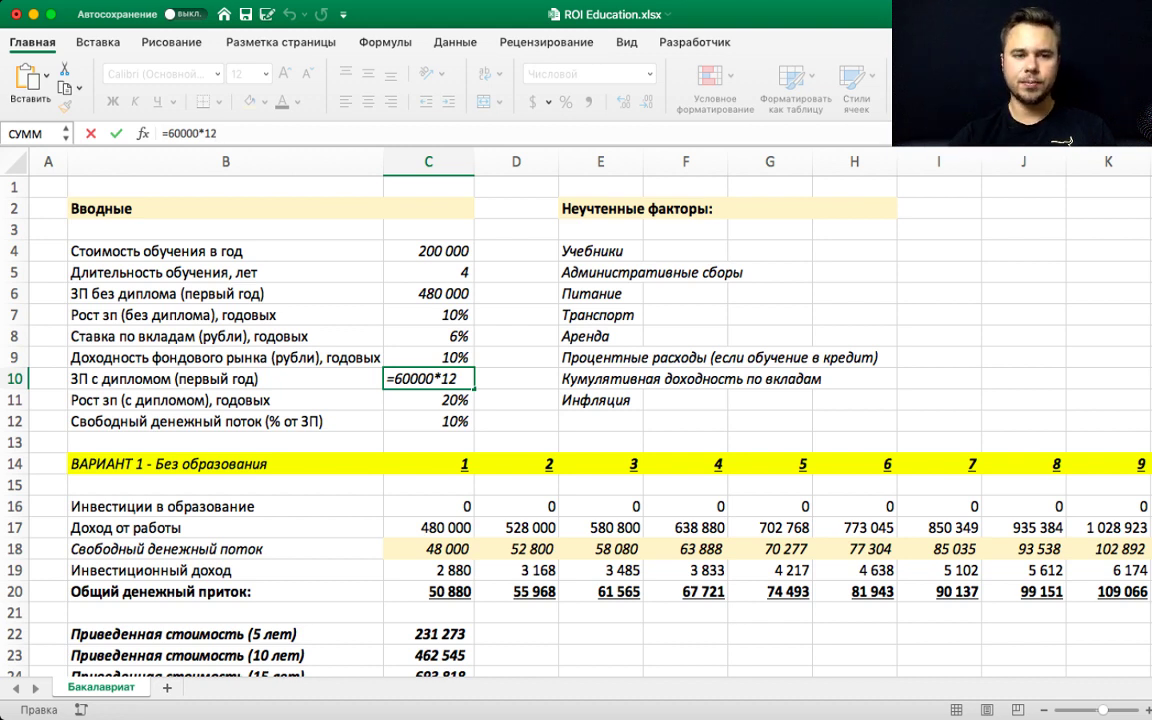
pyautogui.press('Return')
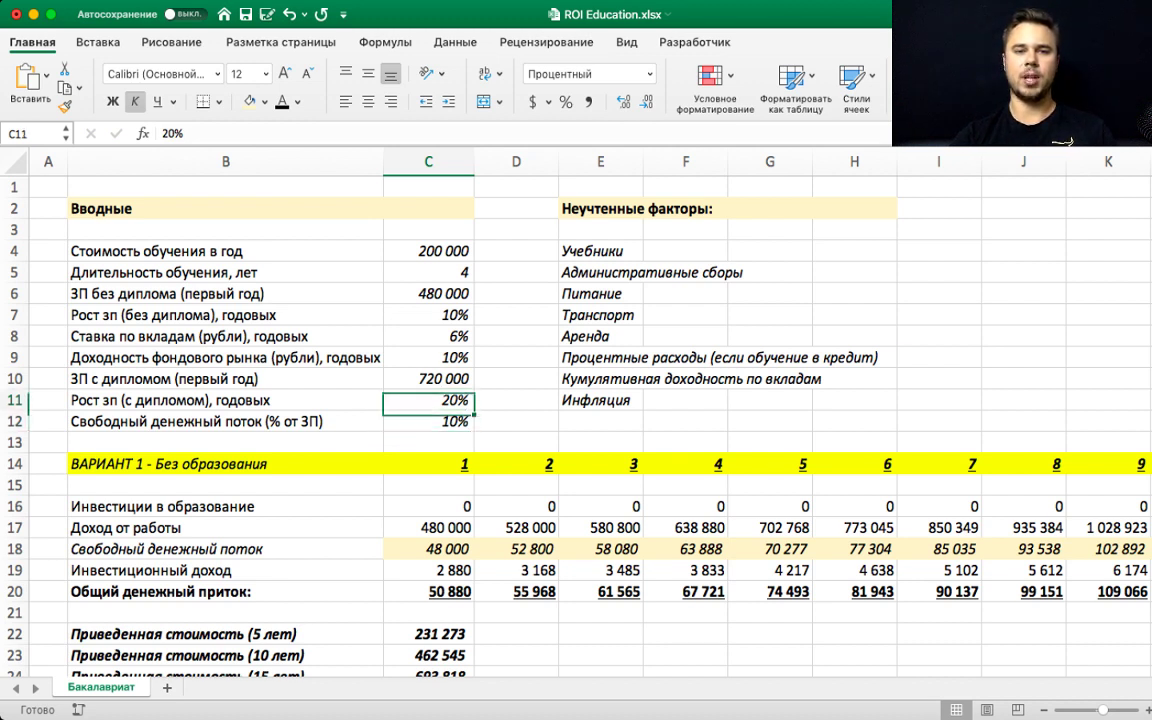
# - Compare the annual salary growth without a diploma in C7 with the growth with a diploma in C11
pyautogui.press('Up')
pyautogui.press('Up')
pyautogui.press('Up')
pyautogui.press('Up')
pyautogui.press('Down')
pyautogui.press('Down')
pyautogui.press('Down')
pyautogui.press('Down')
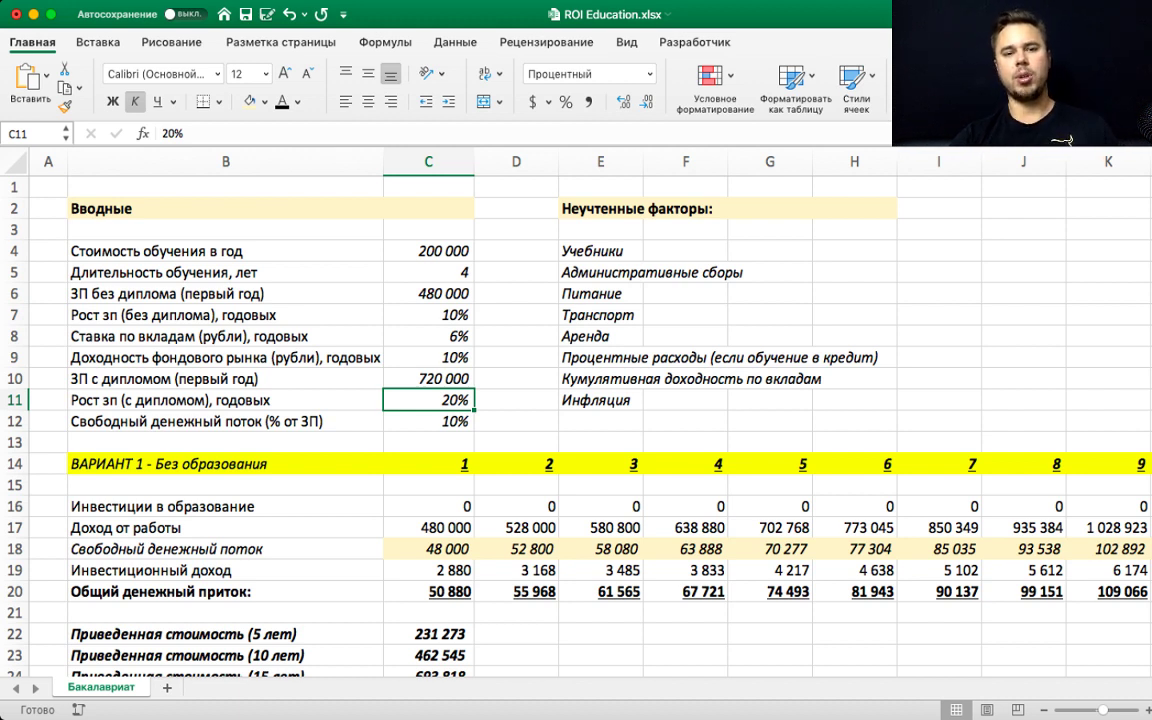
# - Highlight row 12 with the free cash flow share of salary, then clear the highlight
pyautogui.click(225, 421)
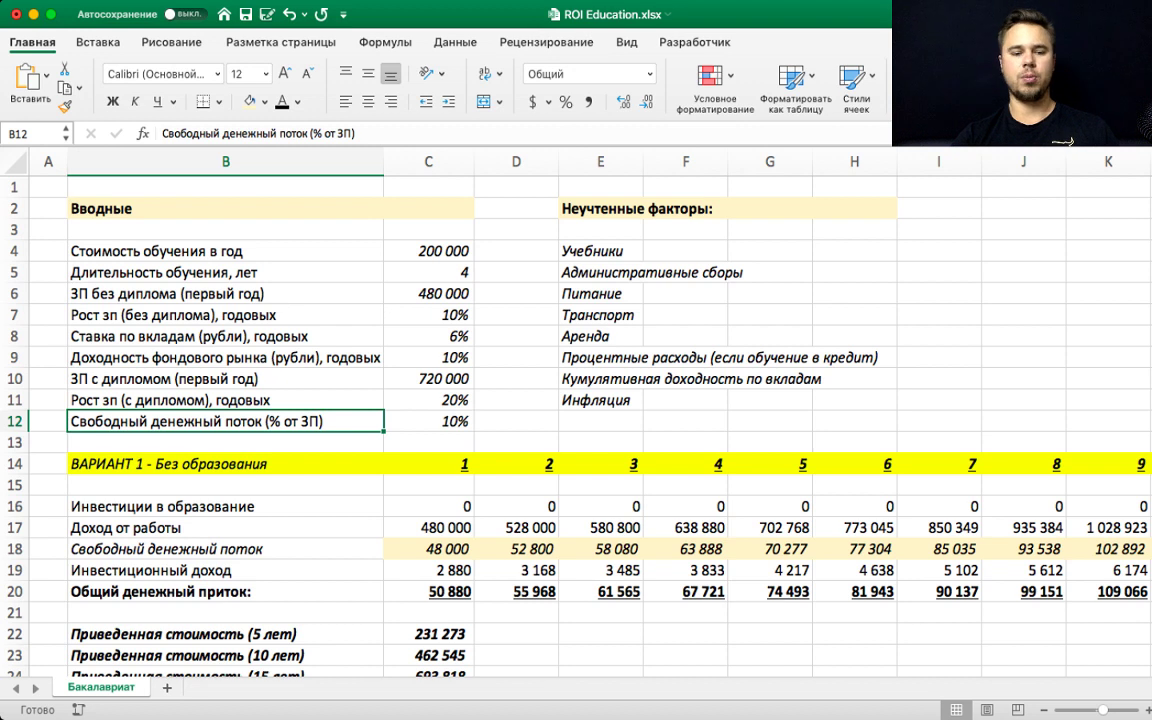
pyautogui.hotkey('shift', 'space')
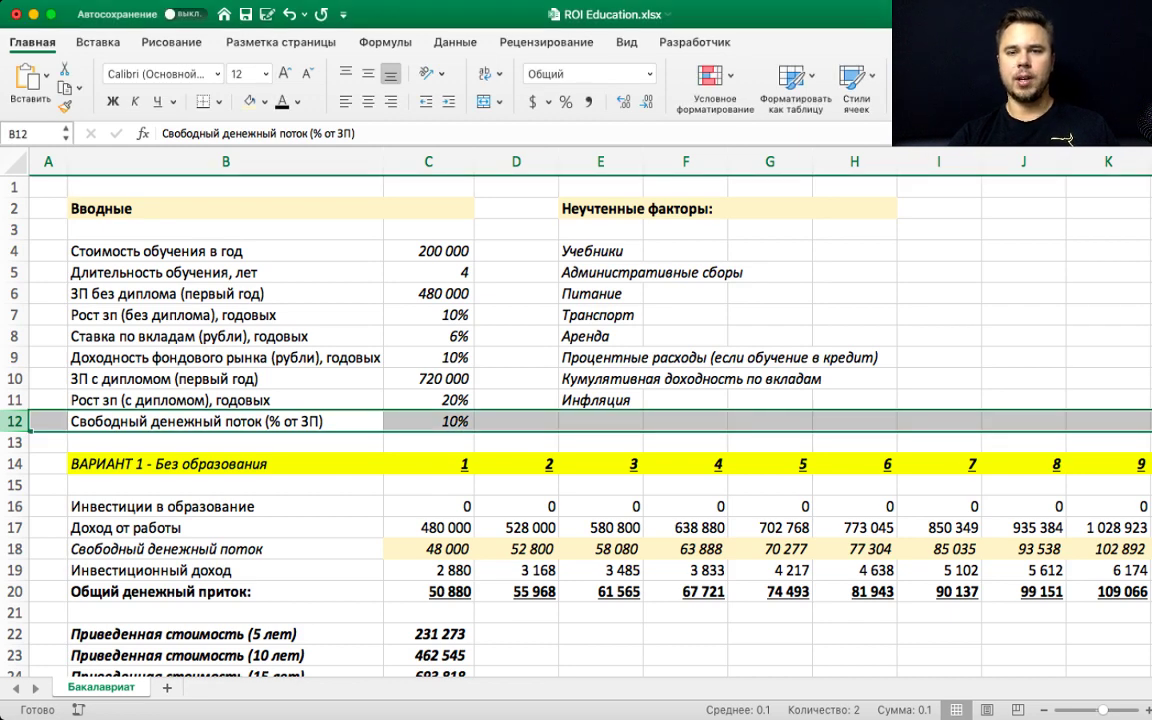
pyautogui.click(685, 378)
# - Look over the "Неучтенные факторы" list and select the "Административные сборы" entry in E5
pyautogui.scroll(-1, 685, 378)
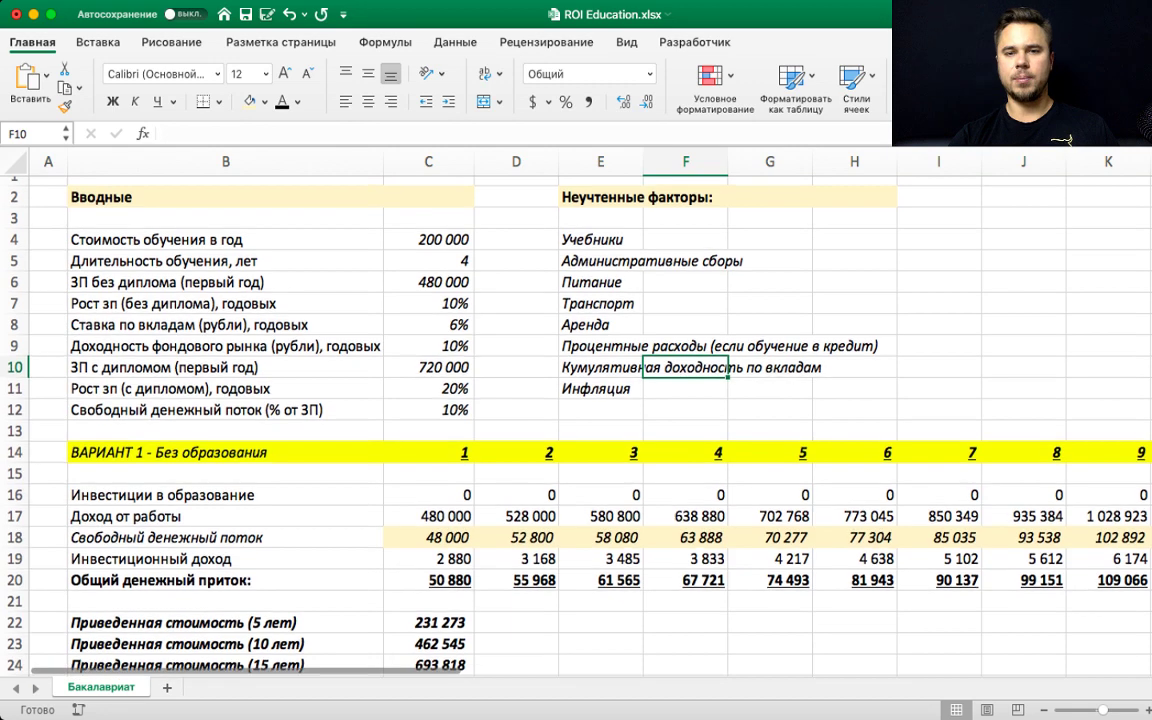
pyautogui.scroll(1, 520, 400)
pyautogui.click(600, 269)
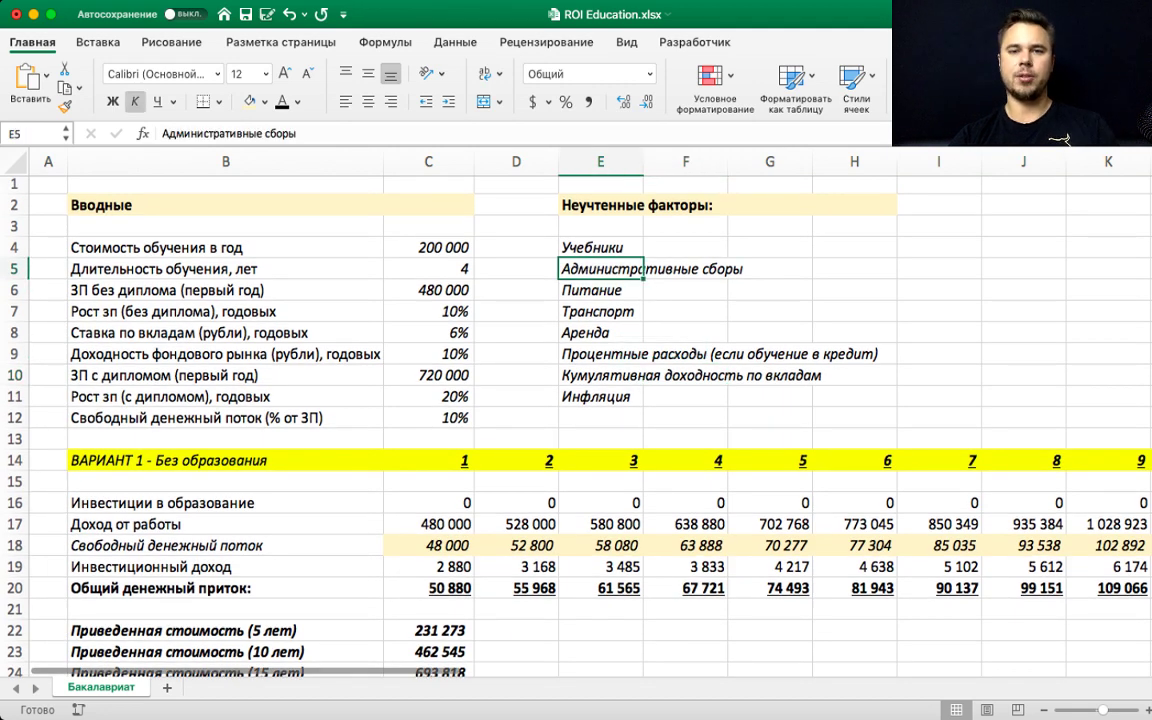
# - Highlight row 4 with "Учебники" and row 5 with "Административные сборы" in turn, and select the annual tuition cost in C4
pyautogui.click(600, 247)
pyautogui.hotkey('shift', 'space')
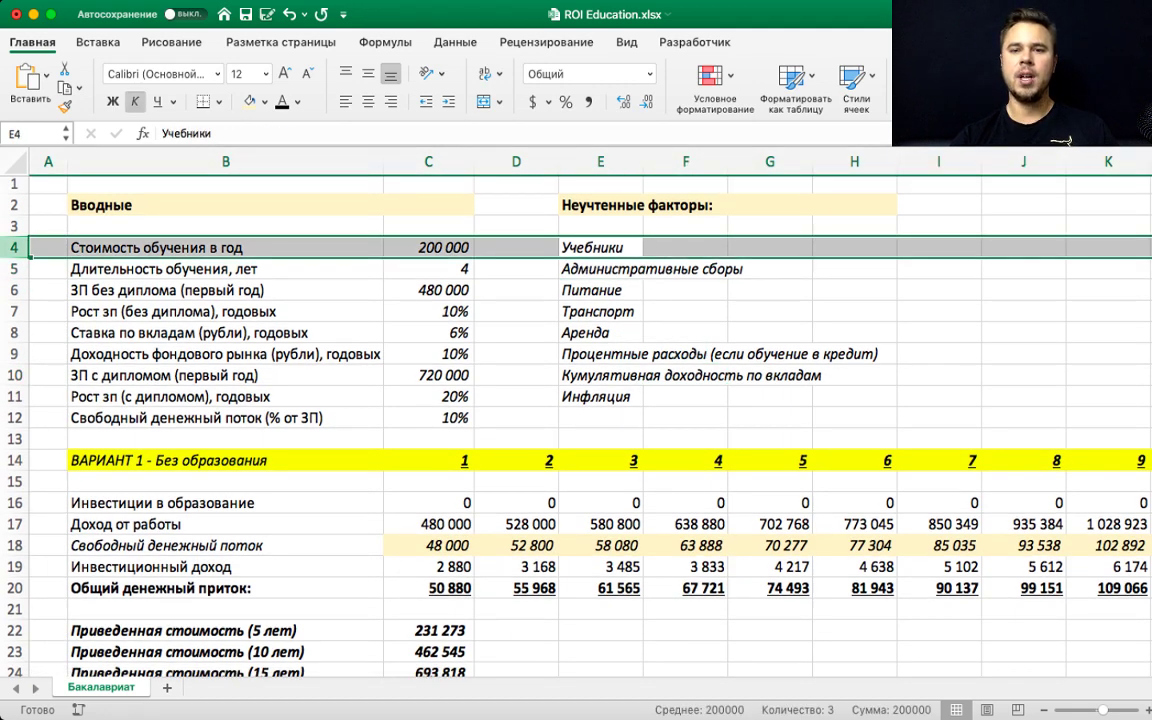
pyautogui.click(600, 269)
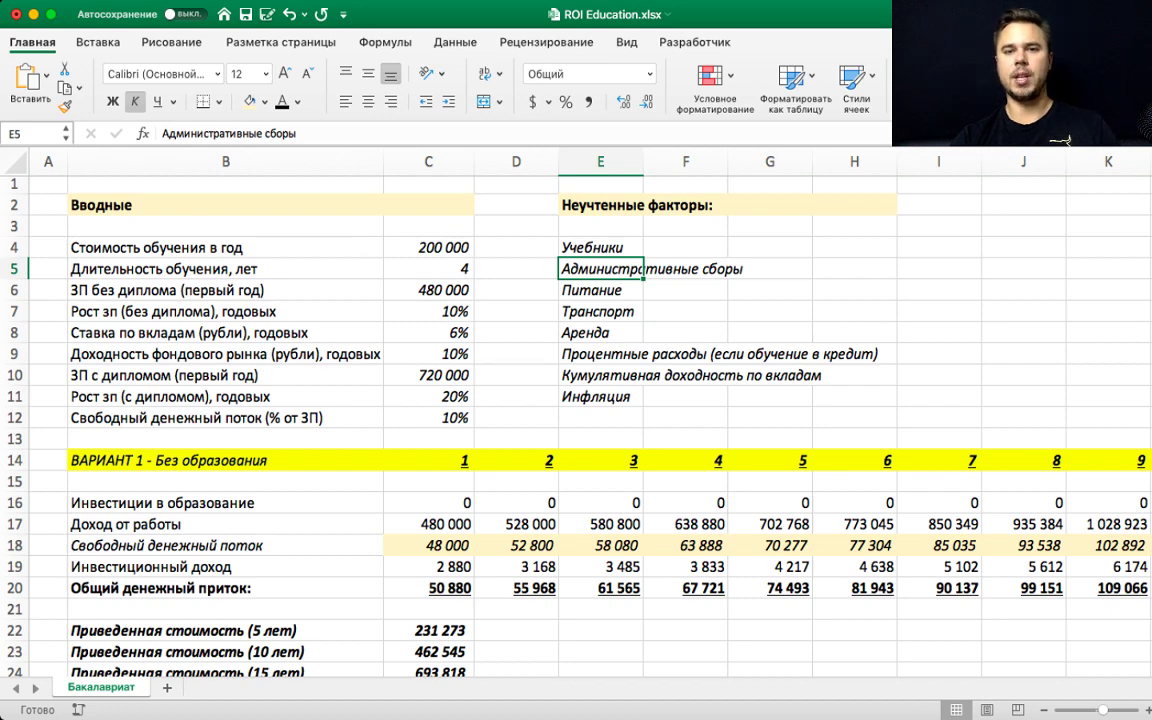
pyautogui.hotkey('shift', 'space')
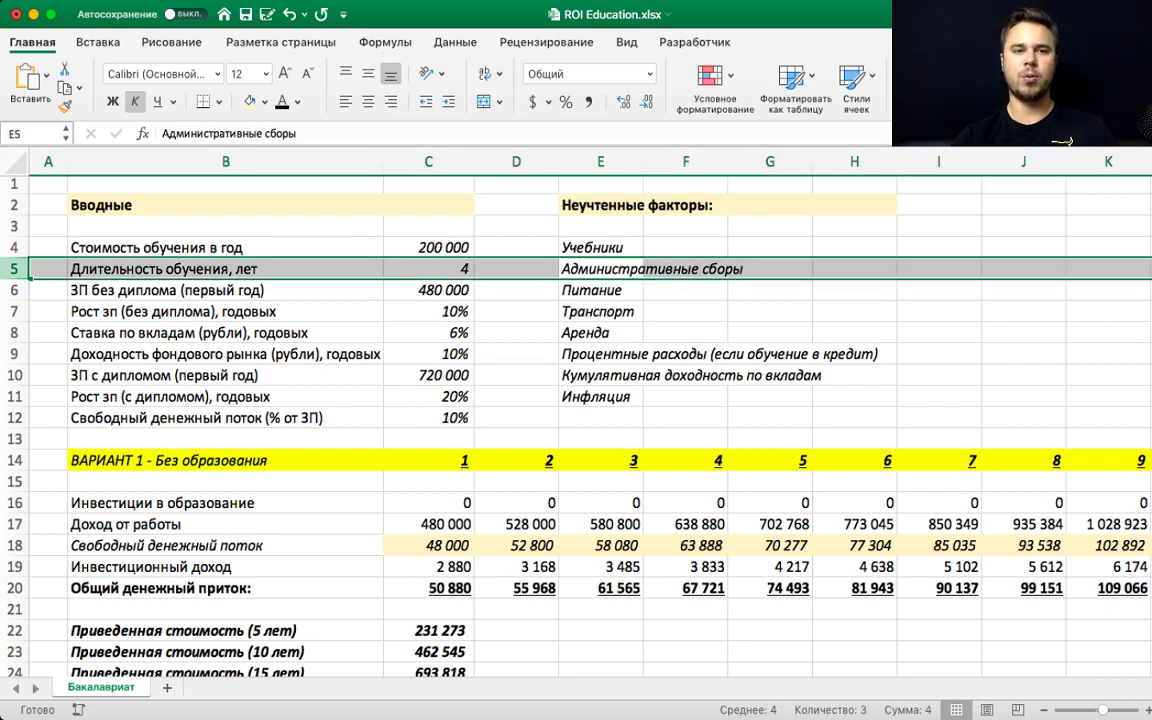
pyautogui.click(428, 247)
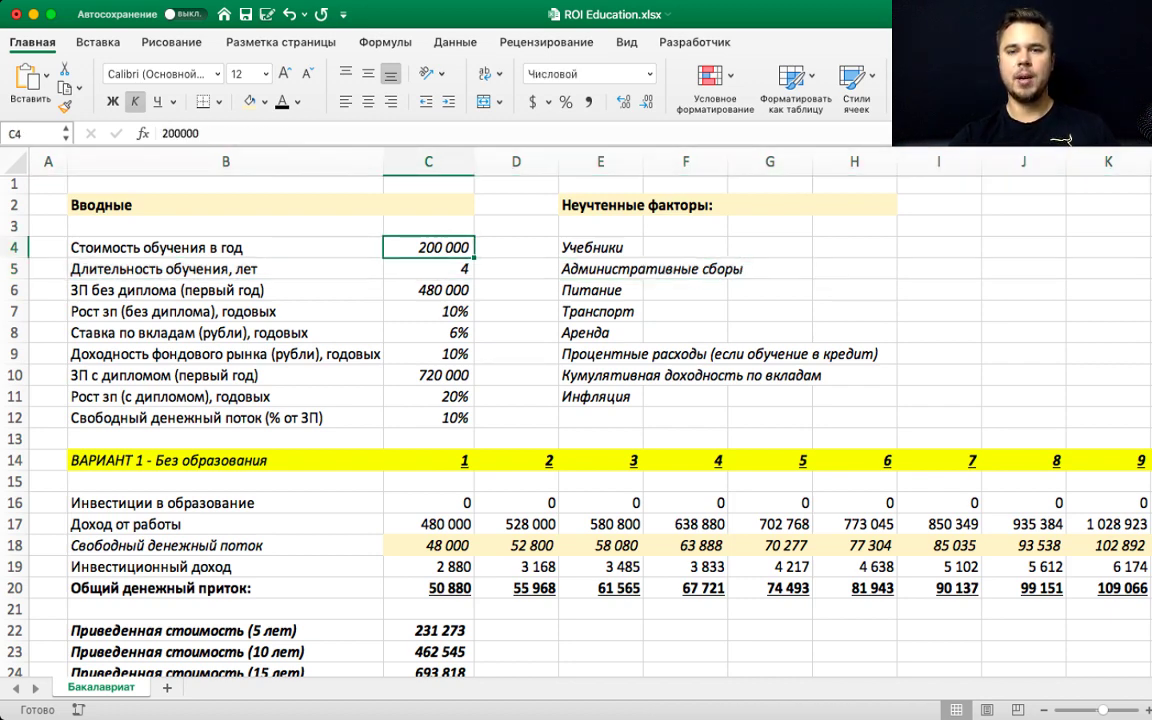
# - Select the food, transport and rent entries in E6:E8 of the "Неучтенные факторы" list
pyautogui.click(600, 290)
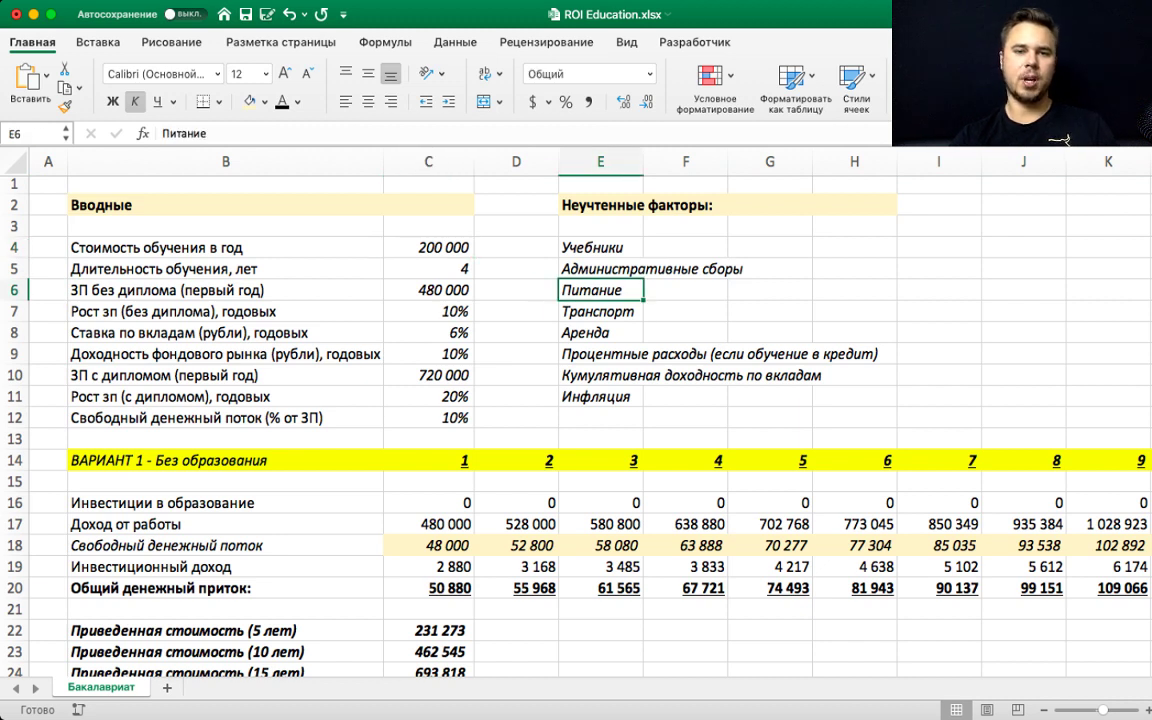
pyautogui.hotkey('shift', 'Down')
pyautogui.hotkey('shift', 'Down')
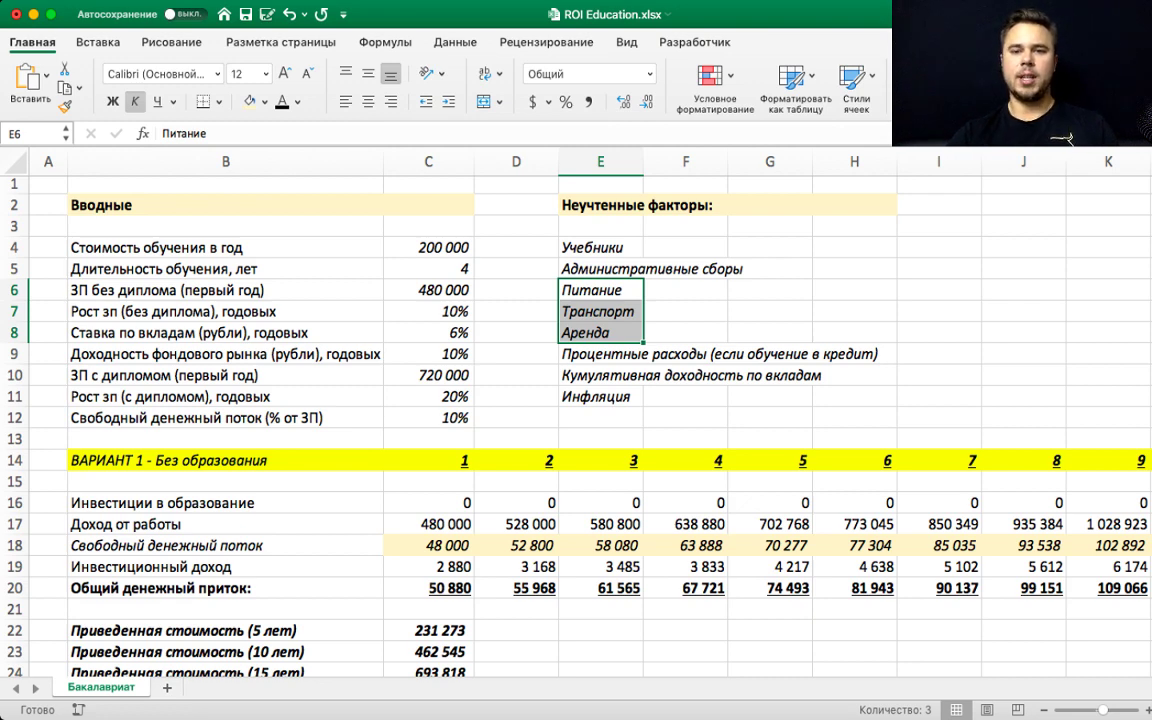
# - Highlight row 9 with the unaccounted interest costs of studying on credit
pyautogui.press('Down')
pyautogui.press('Down')
pyautogui.press('Down')
pyautogui.hotkey('shift', 'space')
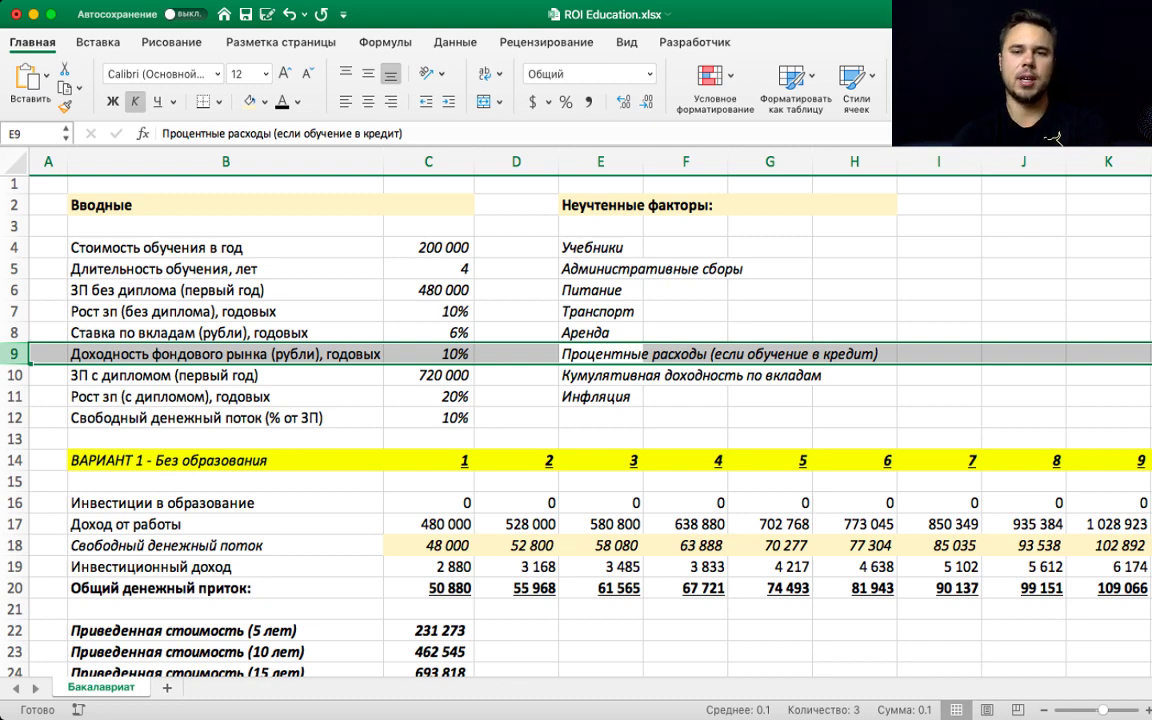
# - Highlight row 10 with the cumulative deposit yield factor, and select the "Инфляция" entry in E11
pyautogui.click(600, 375)
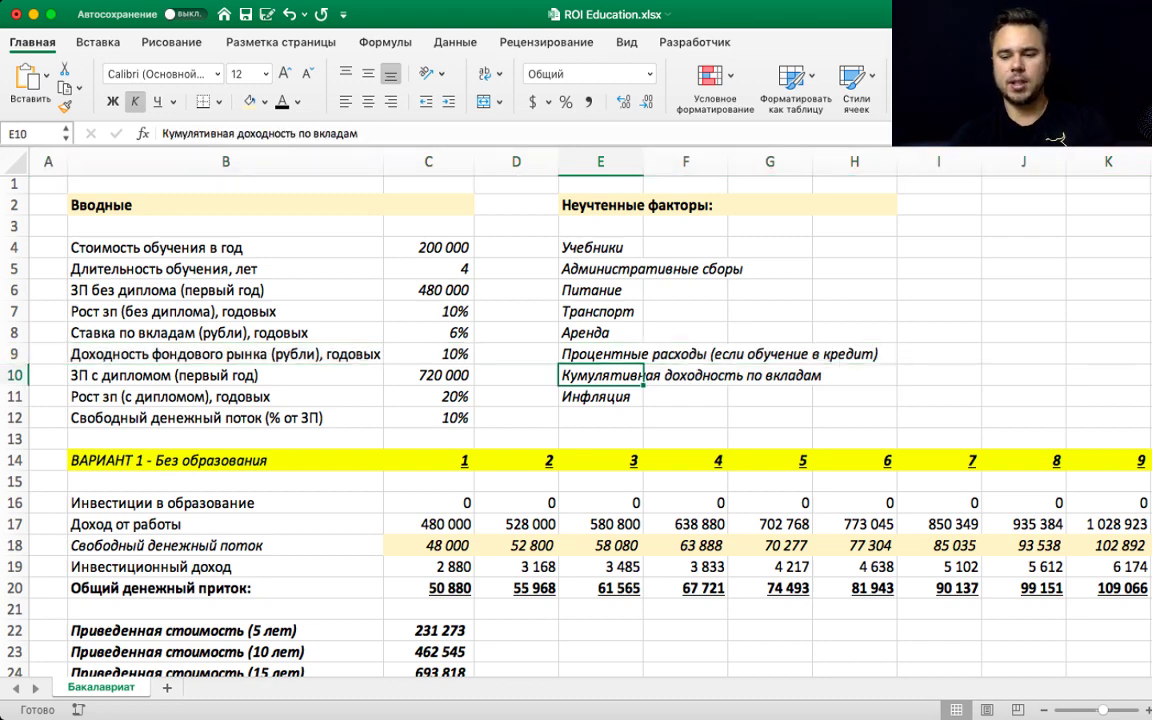
pyautogui.hotkey('shift', 'space')
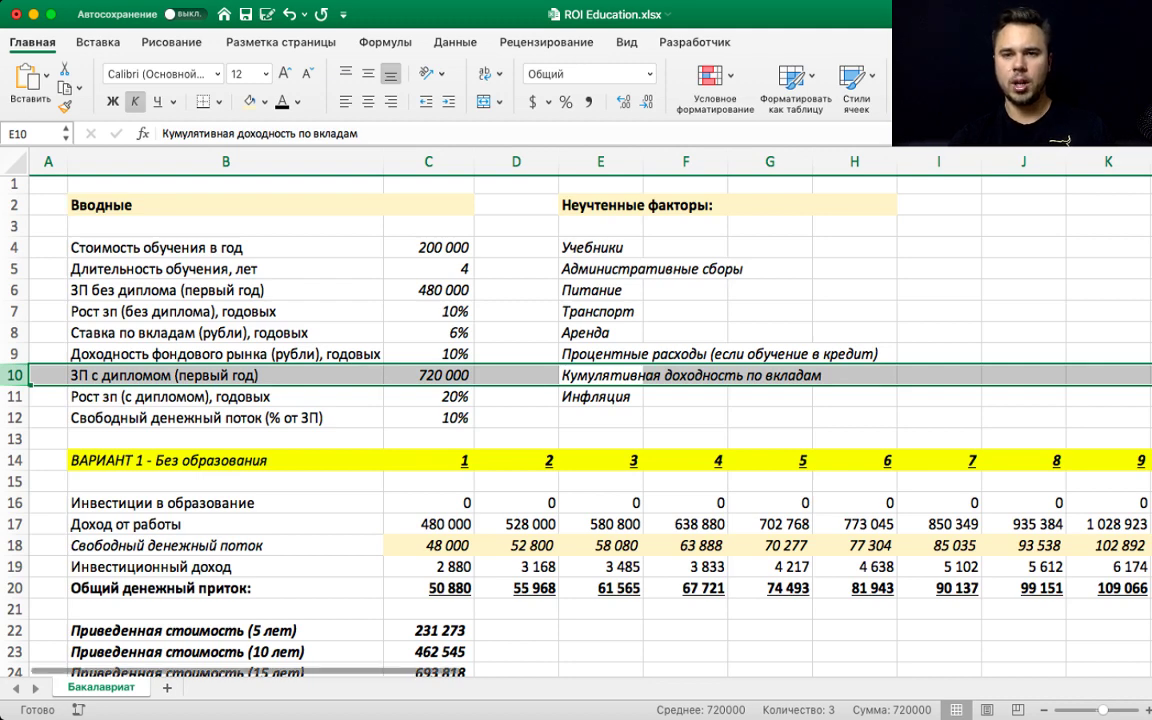
pyautogui.press('super+Tab')
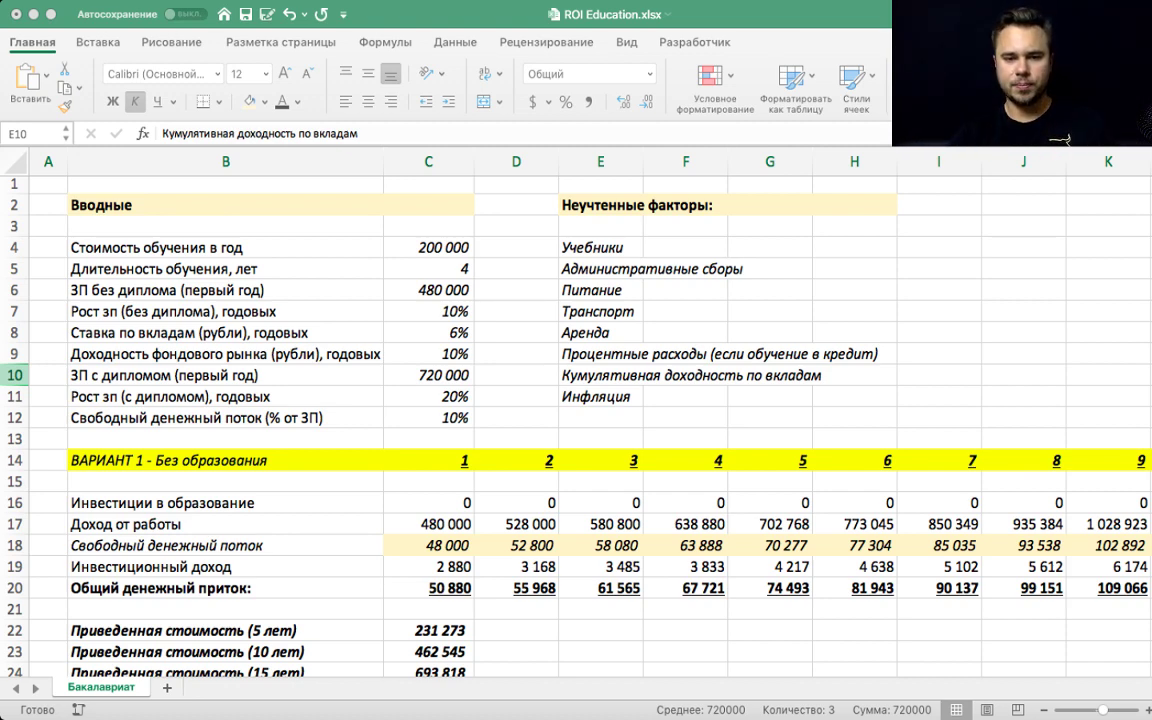
pyautogui.press('super+Tab')
pyautogui.click(600, 396)
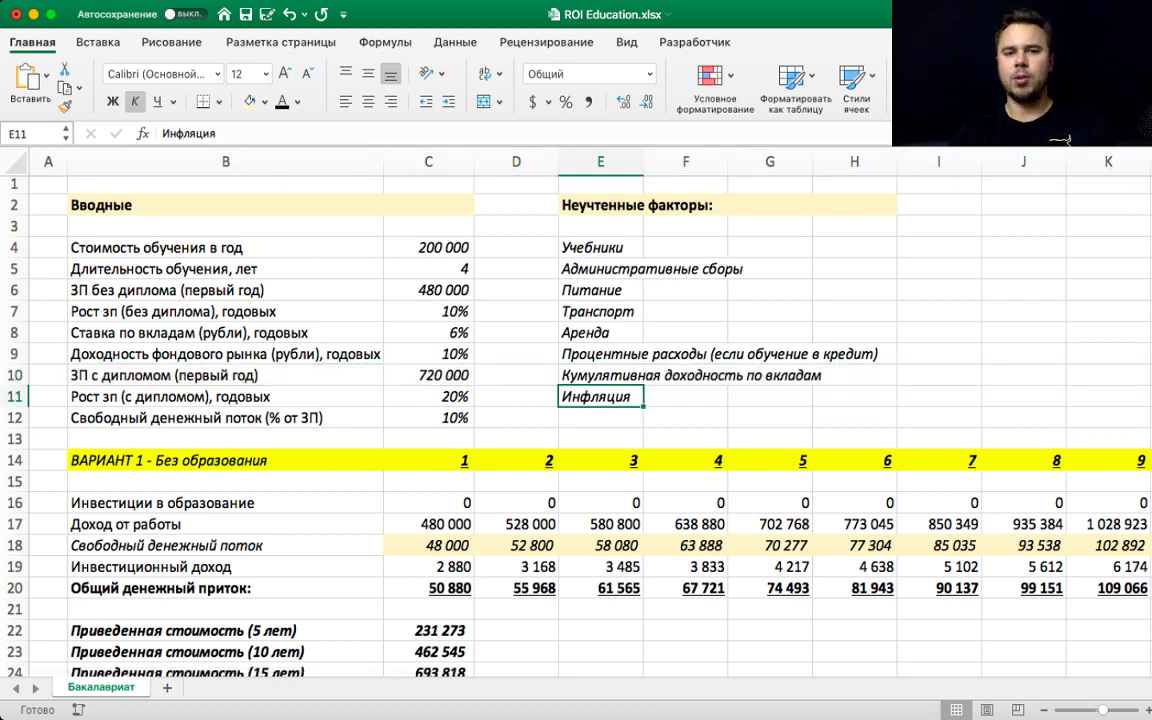
# - Review the input assumptions from the stock market return in row 9 down to the free cash flow share in C12
pyautogui.press('Left')
pyautogui.press('Left')
pyautogui.press('Up')
pyautogui.press('Up')
pyautogui.press('Up')
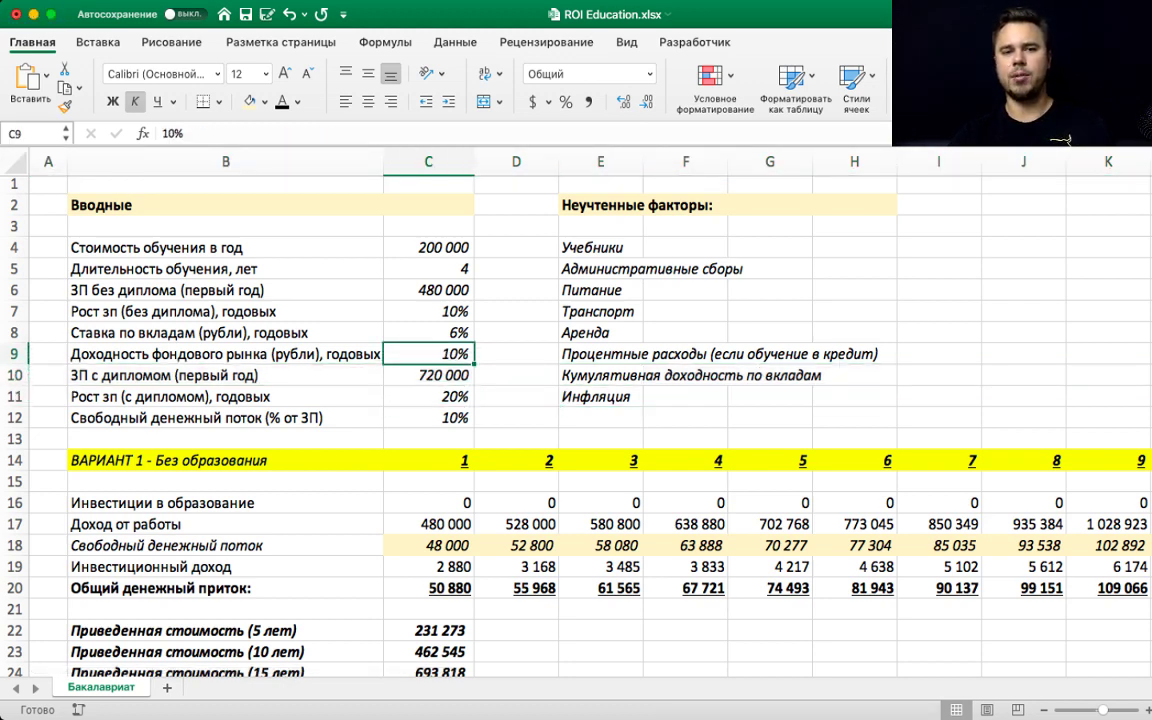
pyautogui.press('Down')
pyautogui.hotkey('shift', 'space')
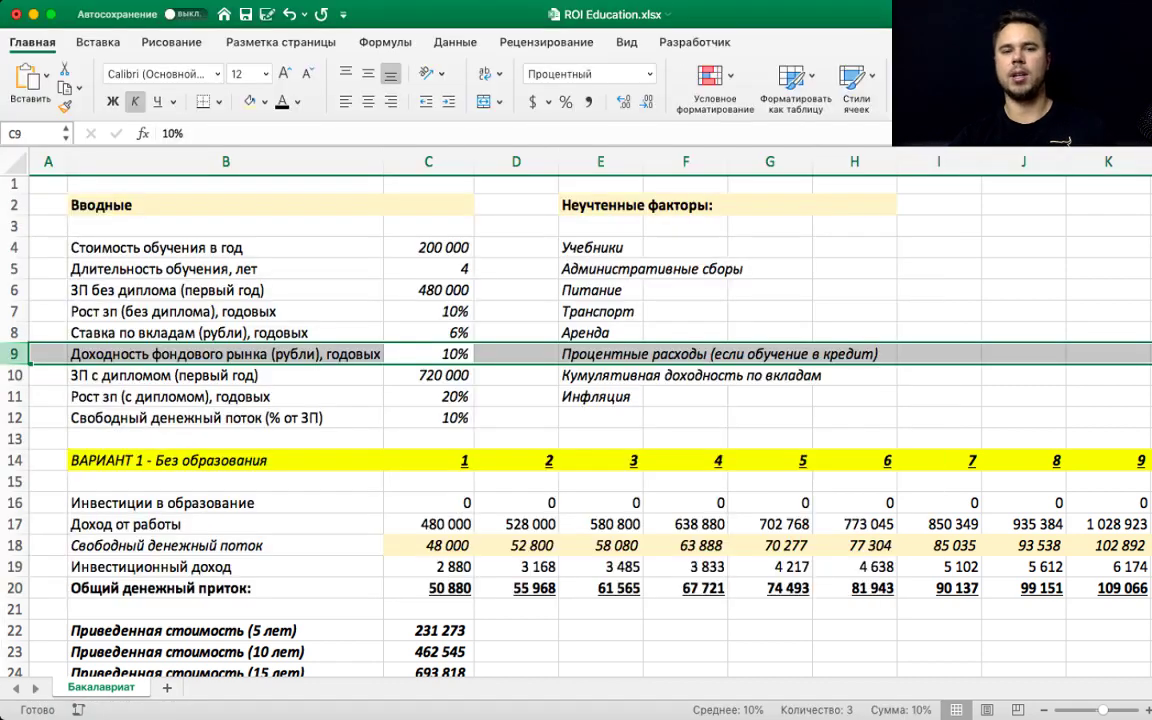
pyautogui.press('Right')
pyautogui.press('Left')
pyautogui.press('Down')
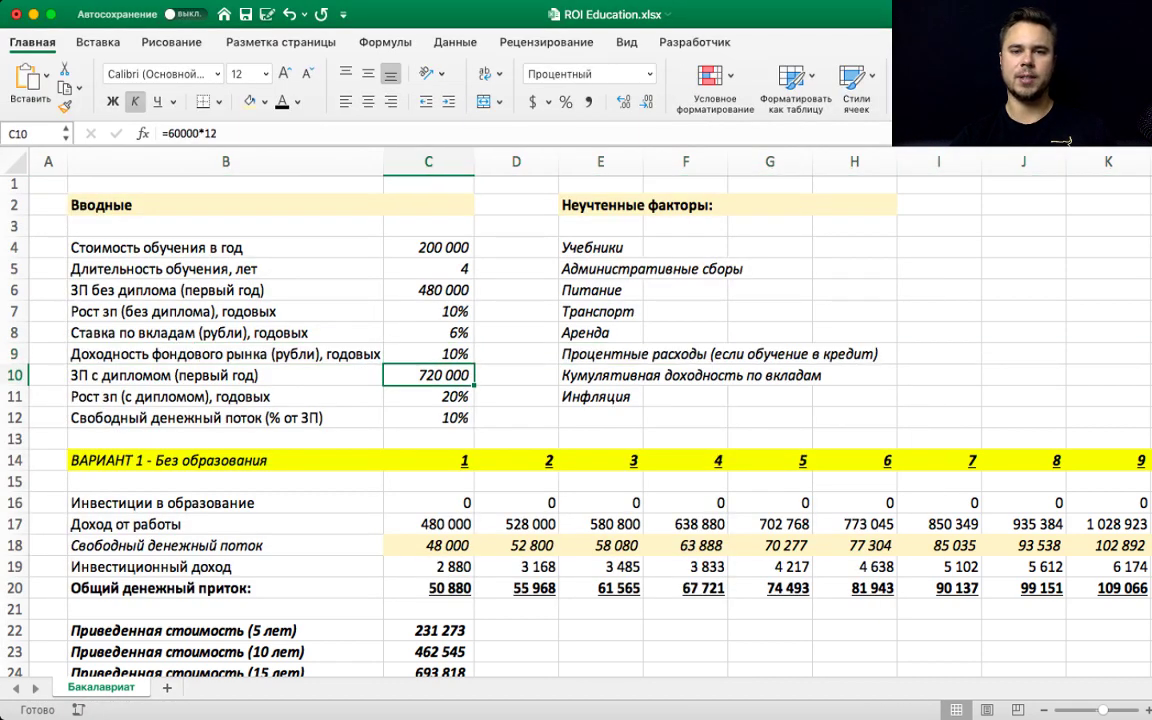
pyautogui.press('Down')
pyautogui.press('Down')
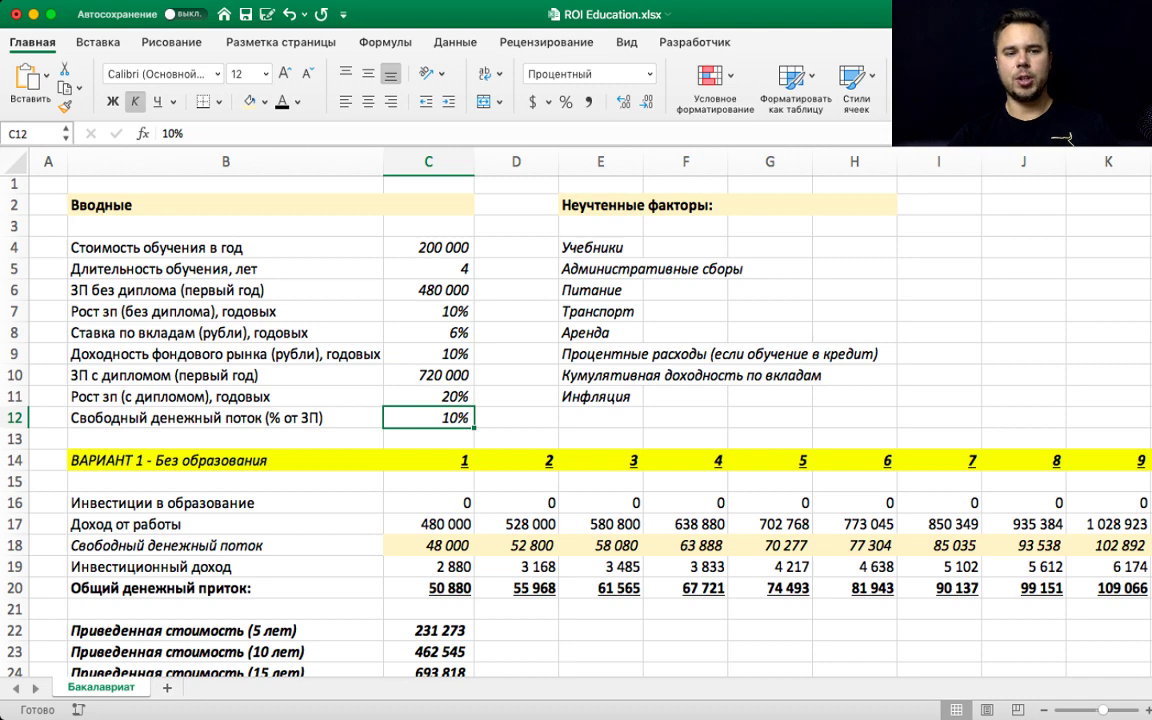
# - Examine the education investment in row 16 of "ВАРИАНТ 1 - Без образования" across the years and return to the row's start
pyautogui.scroll(-5, 518, 400)
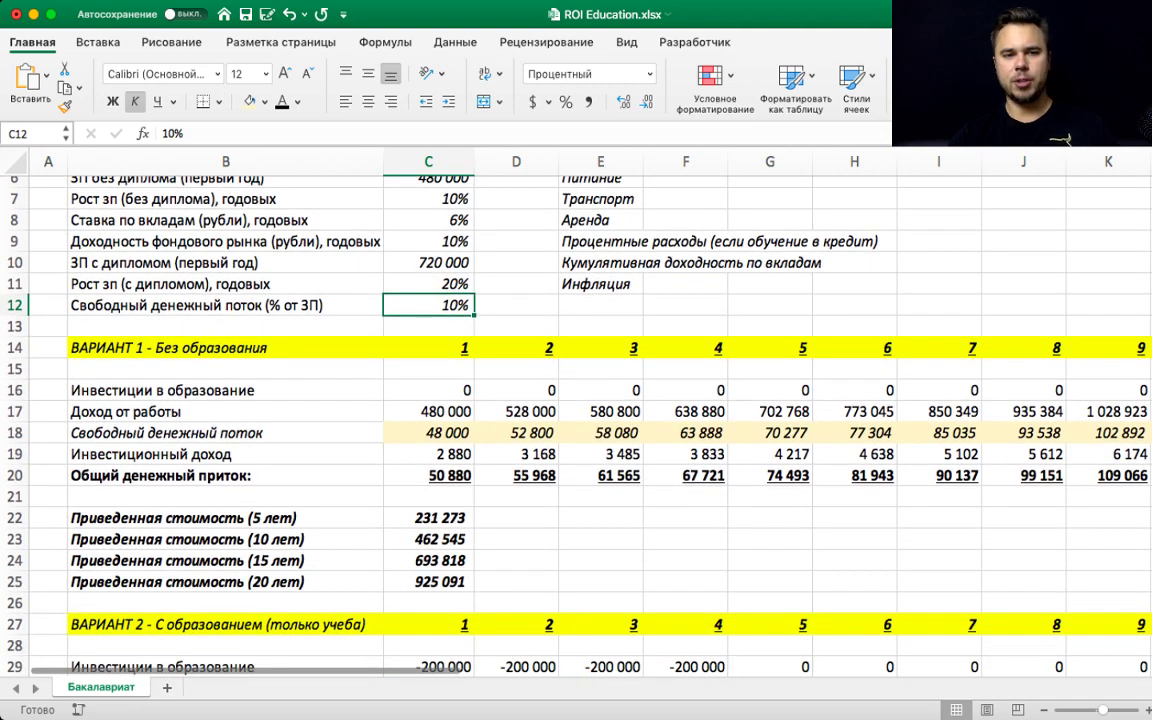
pyautogui.press('Down')
pyautogui.press('Down')
pyautogui.press('Down')
pyautogui.press('Down')
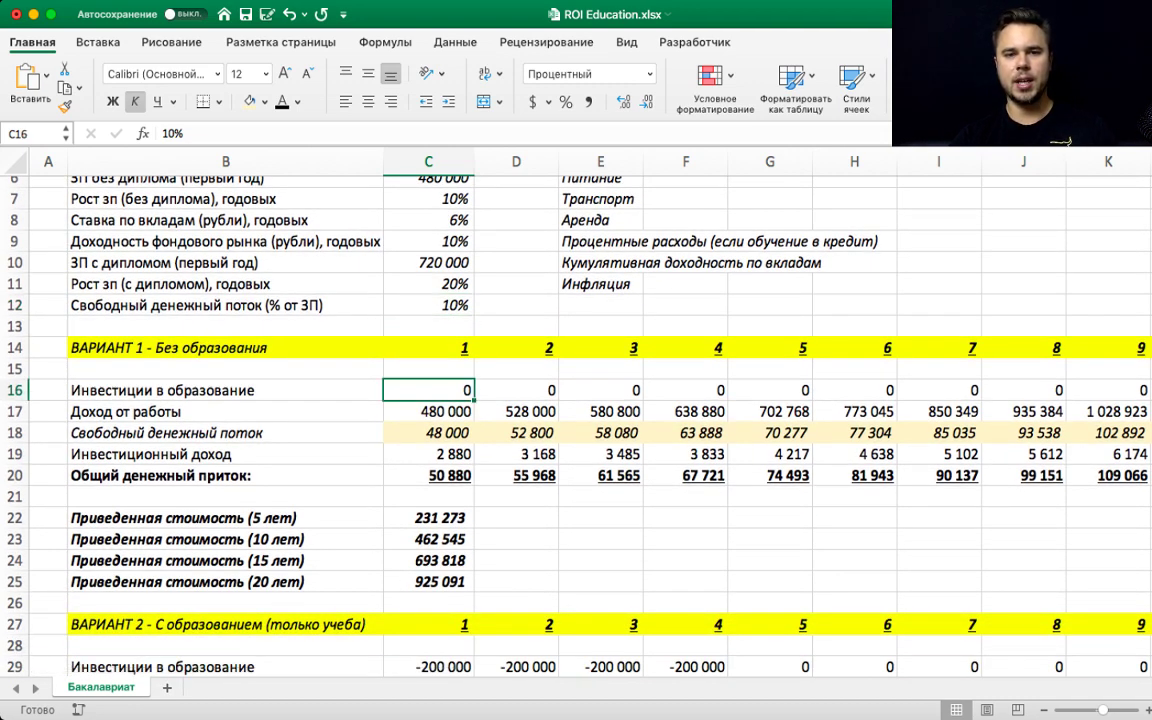
pyautogui.press('Right')
pyautogui.press('Right')
pyautogui.press('Right')
pyautogui.press('Right')
pyautogui.press('Right')
pyautogui.press('Right')
pyautogui.press('Right')
pyautogui.press('Right')
pyautogui.press('Right')
pyautogui.press('Right')
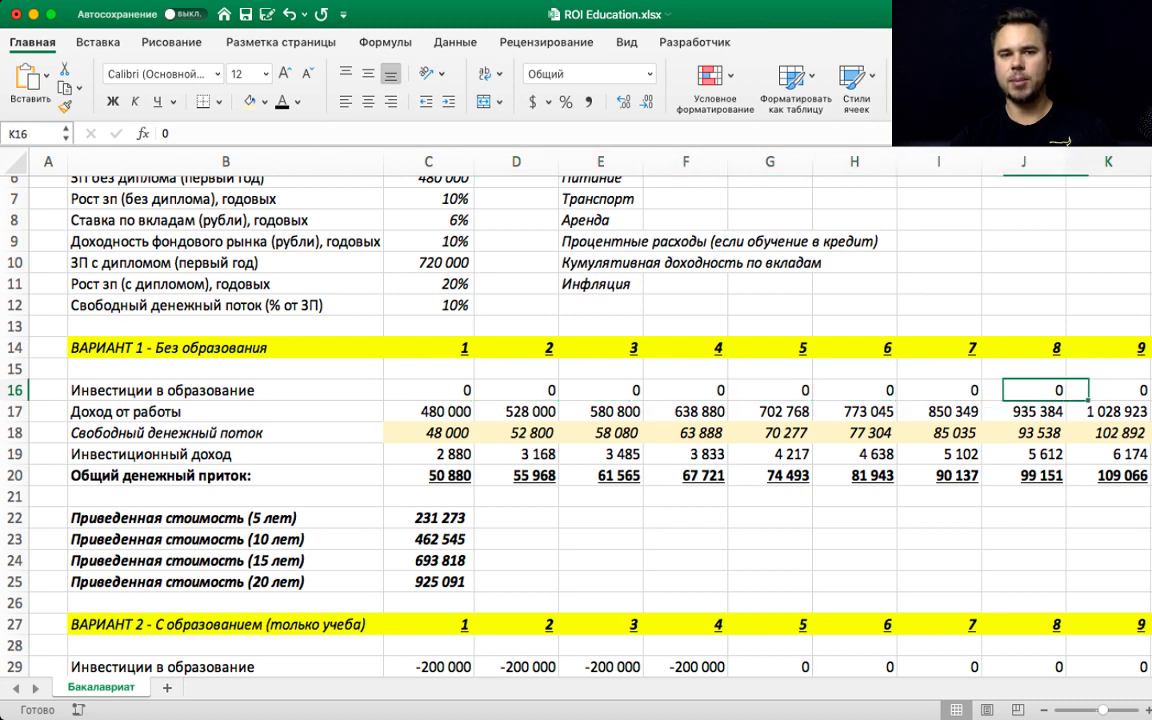
pyautogui.press('Right')
pyautogui.press('Right')
pyautogui.press('Right')
pyautogui.press('Right')
pyautogui.press('Right')
pyautogui.press('Right')
pyautogui.press('Right')
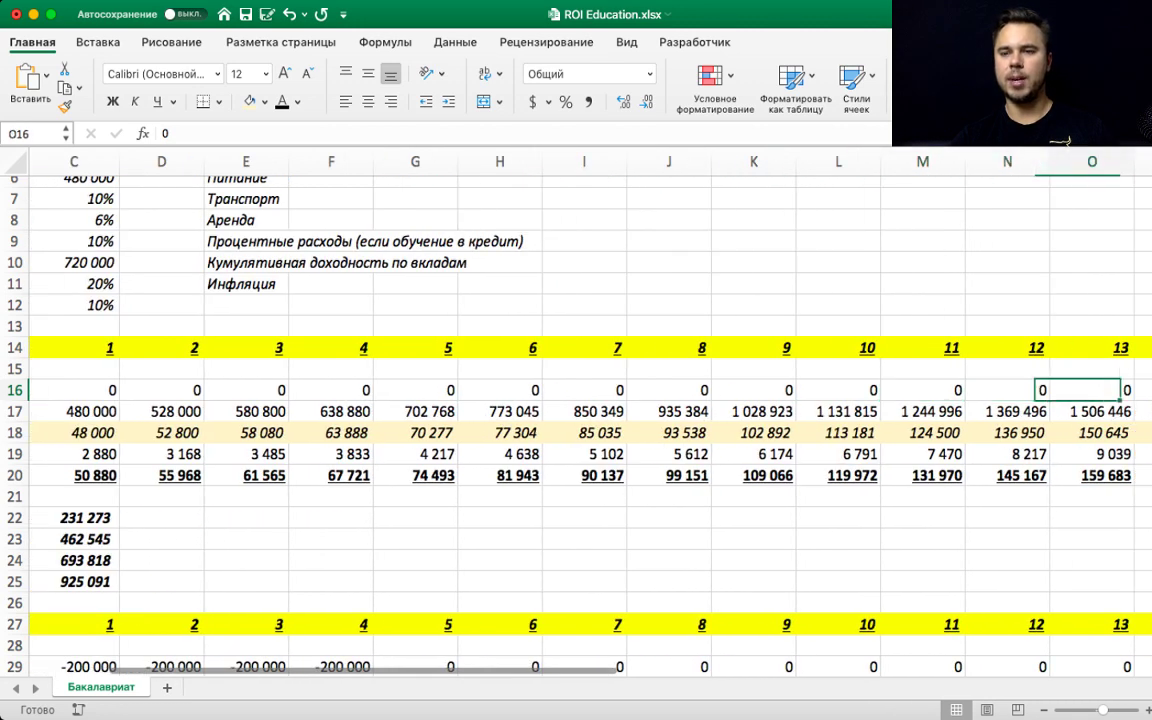
pyautogui.press('Right')
pyautogui.press('Right')
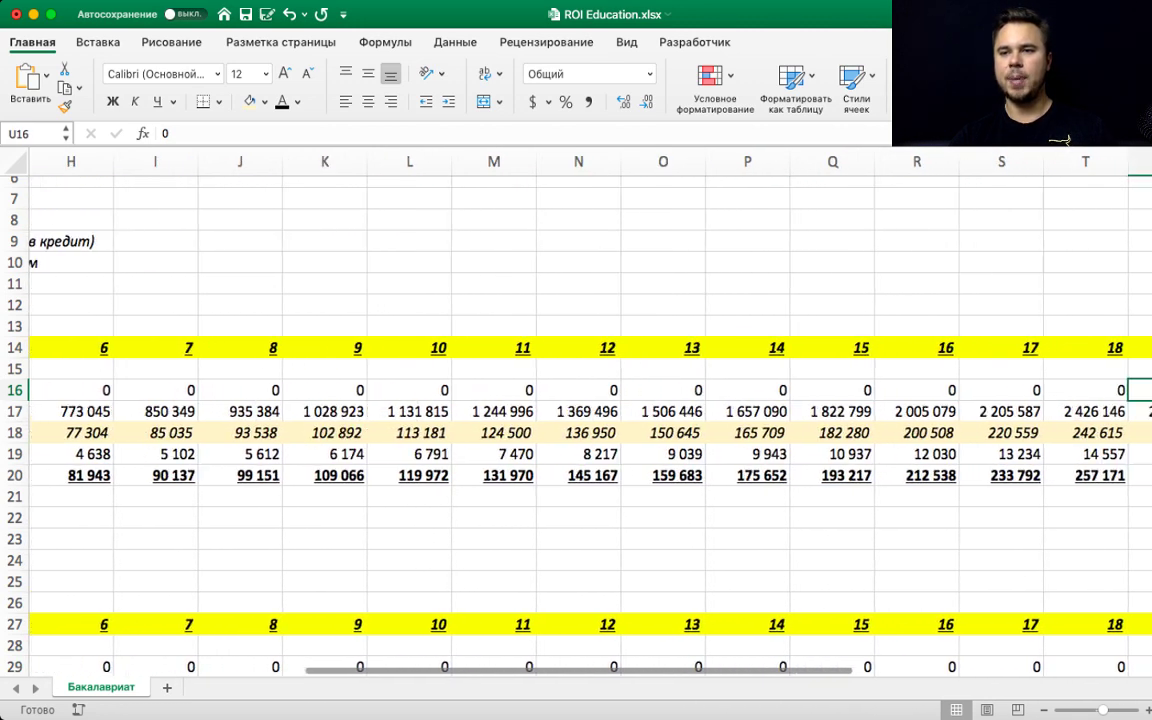
pyautogui.press('Left')
pyautogui.press('Left')
pyautogui.press('Left')
pyautogui.press('Left')
pyautogui.press('Left')
pyautogui.press('Left')
pyautogui.press('Left')
pyautogui.press('Left')
pyautogui.press('Left')
pyautogui.press('Left')
pyautogui.press('Left')
pyautogui.press('Left')
pyautogui.press('Left')
pyautogui.press('Left')
pyautogui.press('Left')
pyautogui.press('Left')
pyautogui.press('Left')
pyautogui.press('Left')
pyautogui.press('Left')
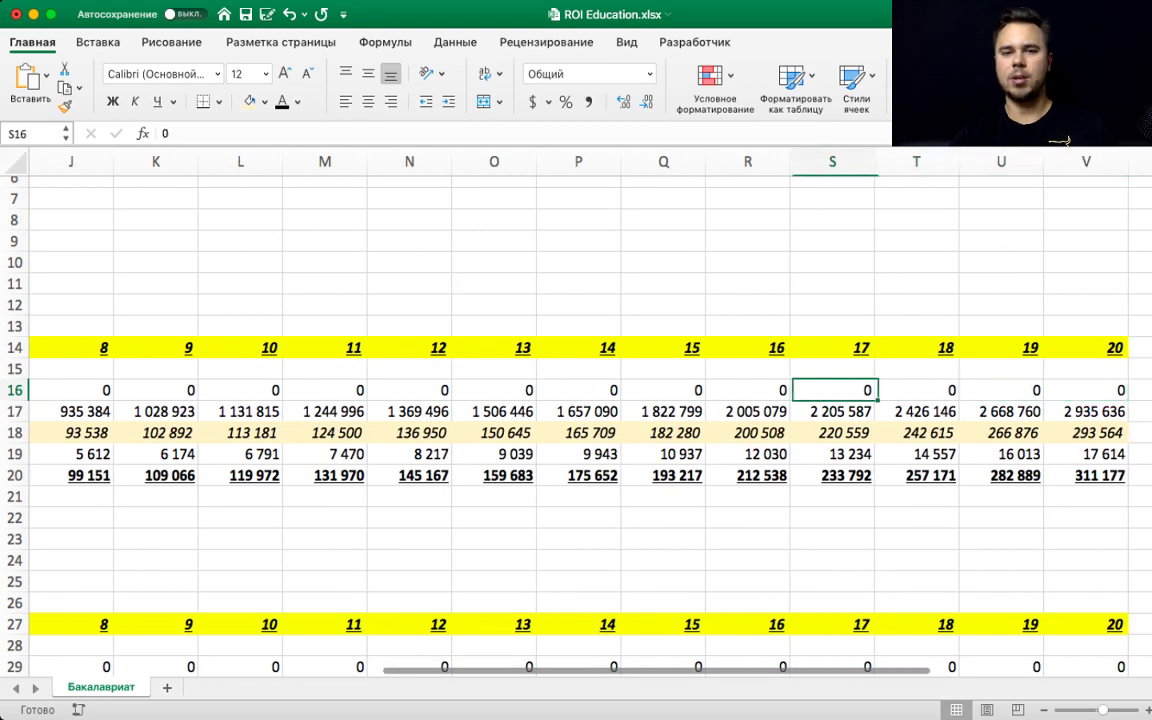
pyautogui.press('Left')
pyautogui.press('Left')
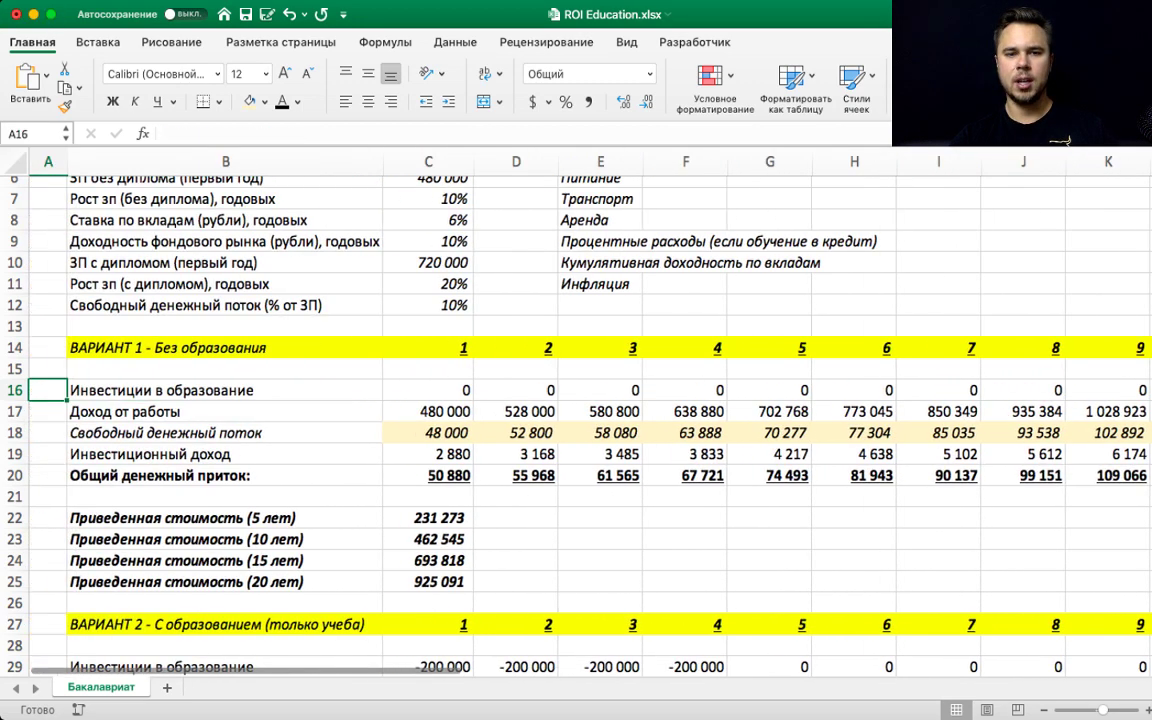
# - Inspect the formulas behind the first-year and second-year work income in C17 and D17 without altering them
pyautogui.press('Down')
pyautogui.press('Right')
pyautogui.press('Right')
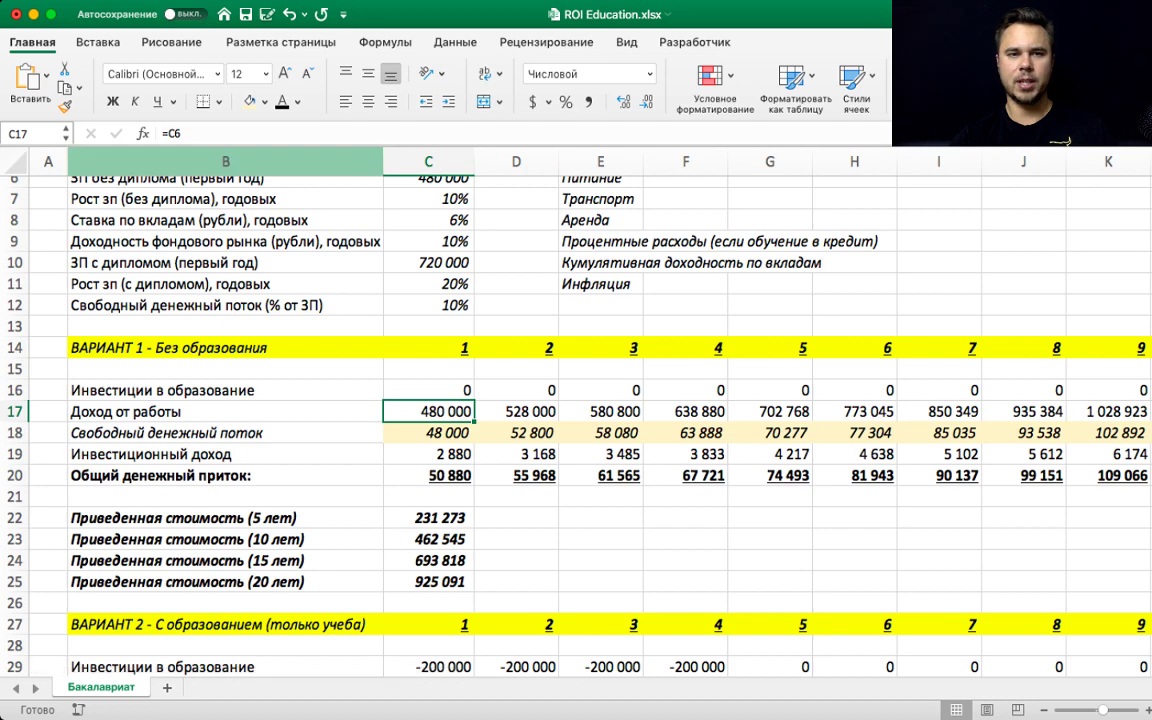
pyautogui.press('F2')
pyautogui.scroll(1, 590, 424)
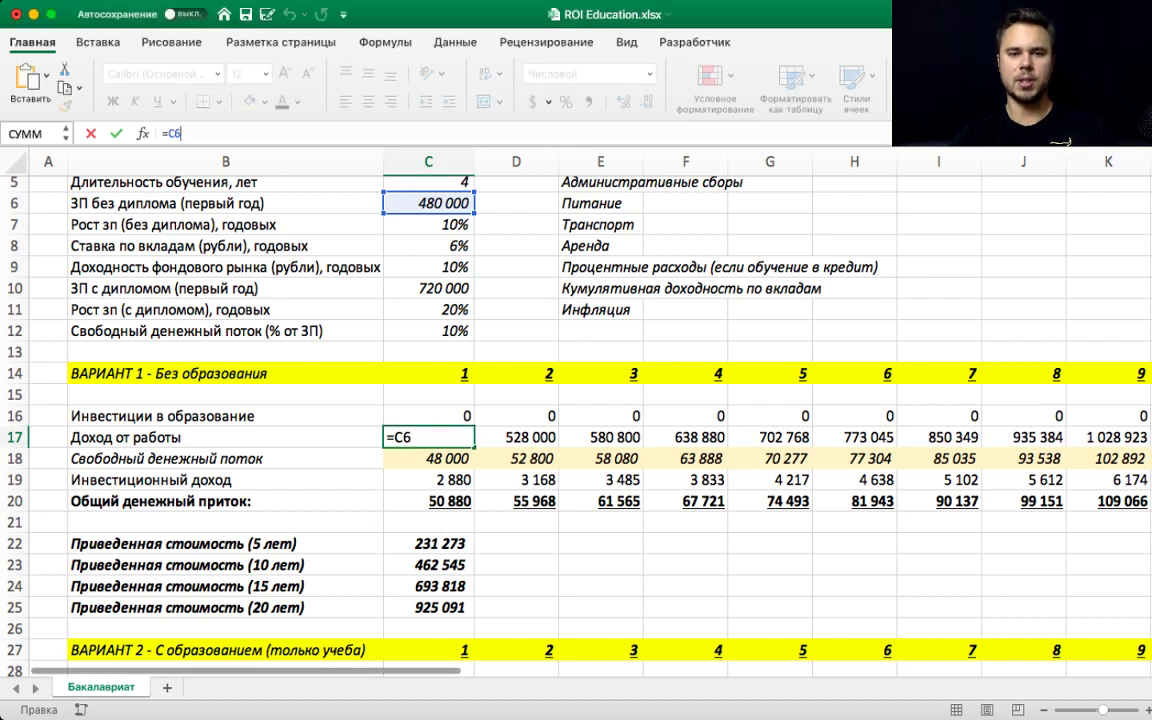
pyautogui.press('Return')
pyautogui.press('Up')
pyautogui.press('Right')
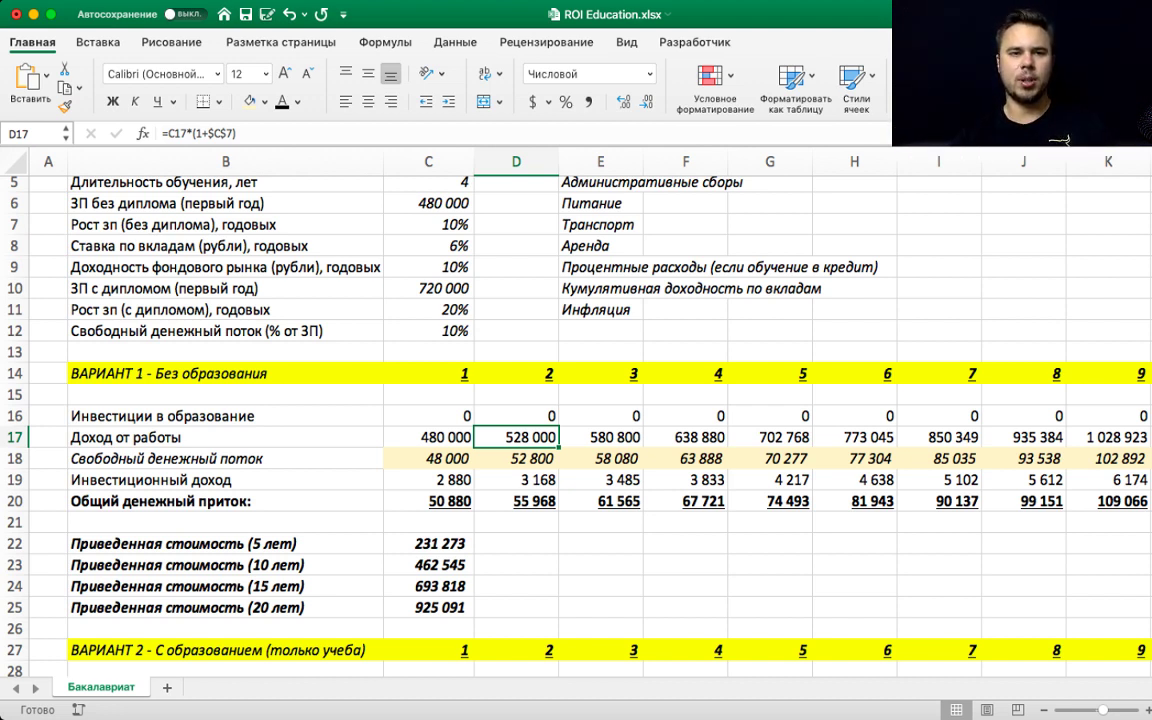
# - Inspect the formulas behind the first-year free cash flow in C18 and investment income in C19 without altering them
pyautogui.click(428, 458)
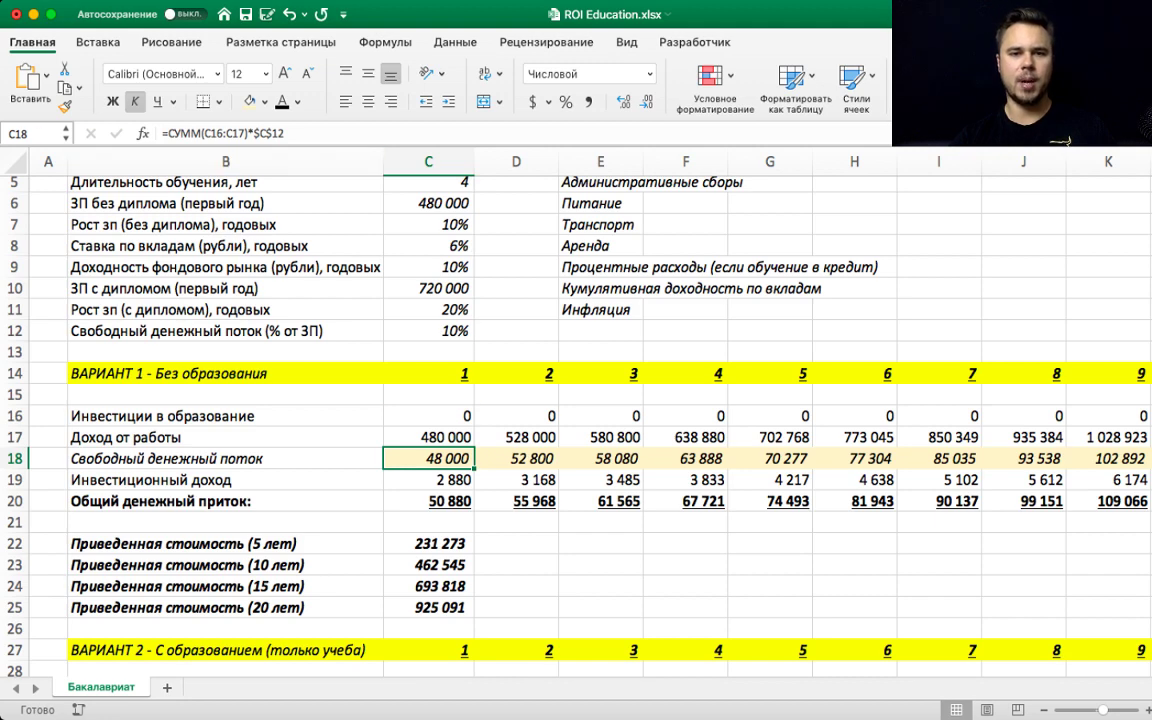
pyautogui.press('F2')
pyautogui.press('Return')
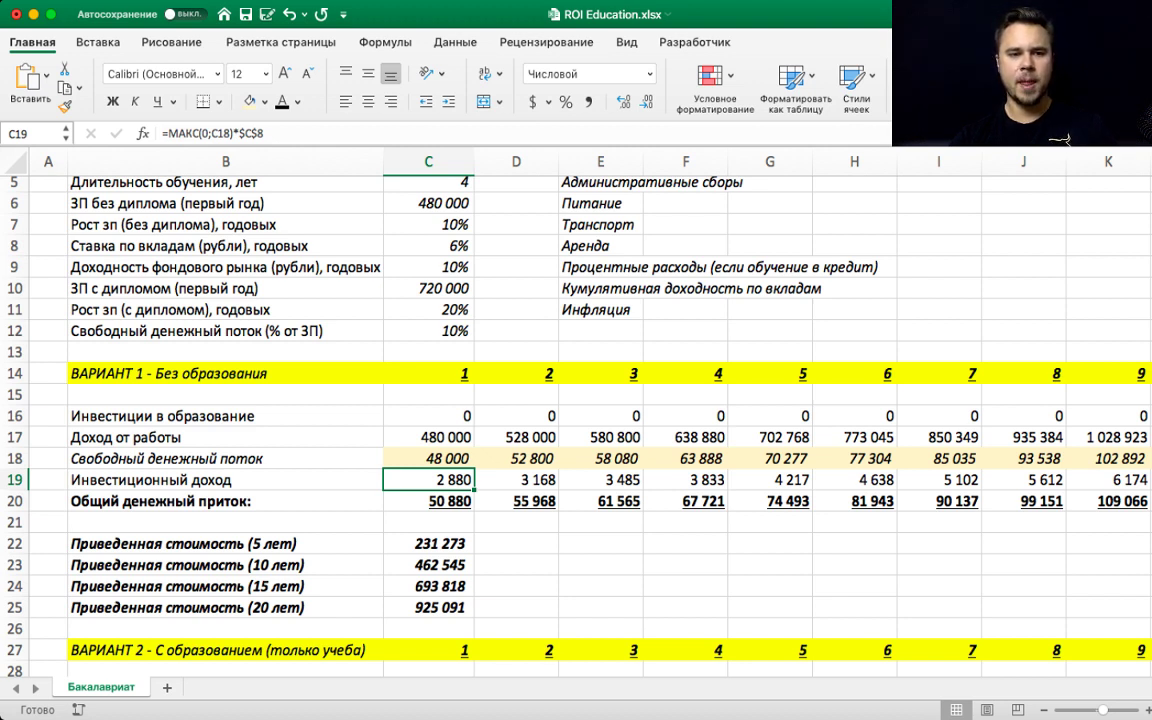
pyautogui.press('F2')
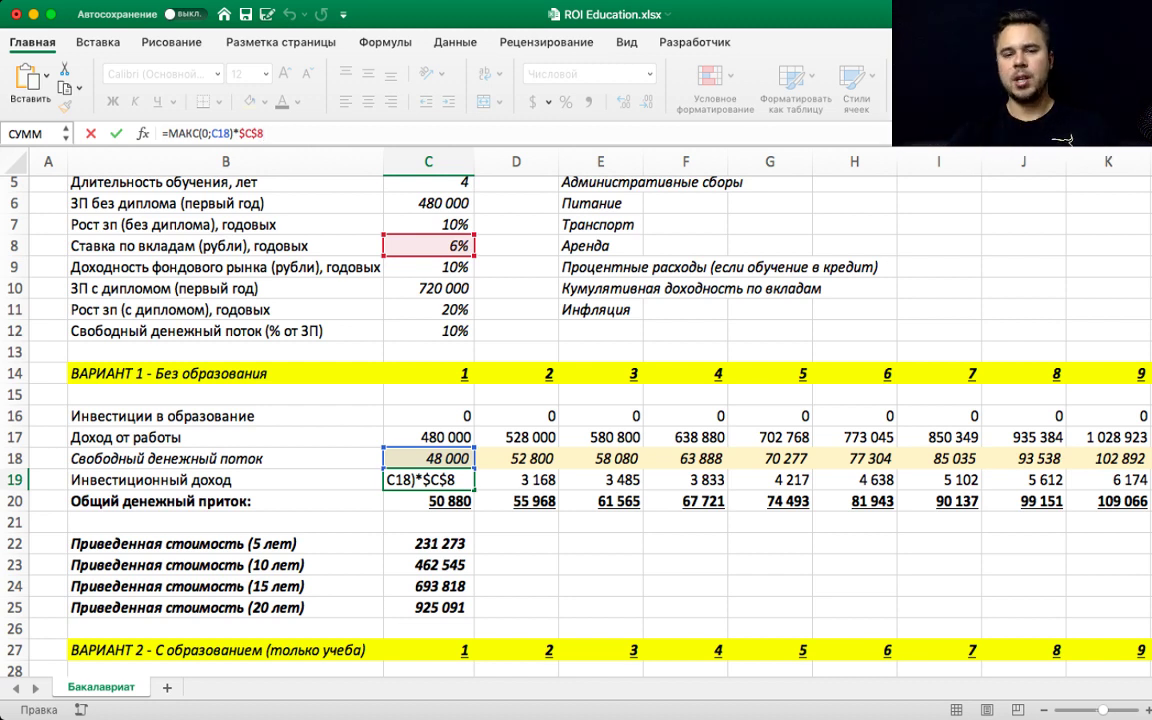
pyautogui.press('Return')
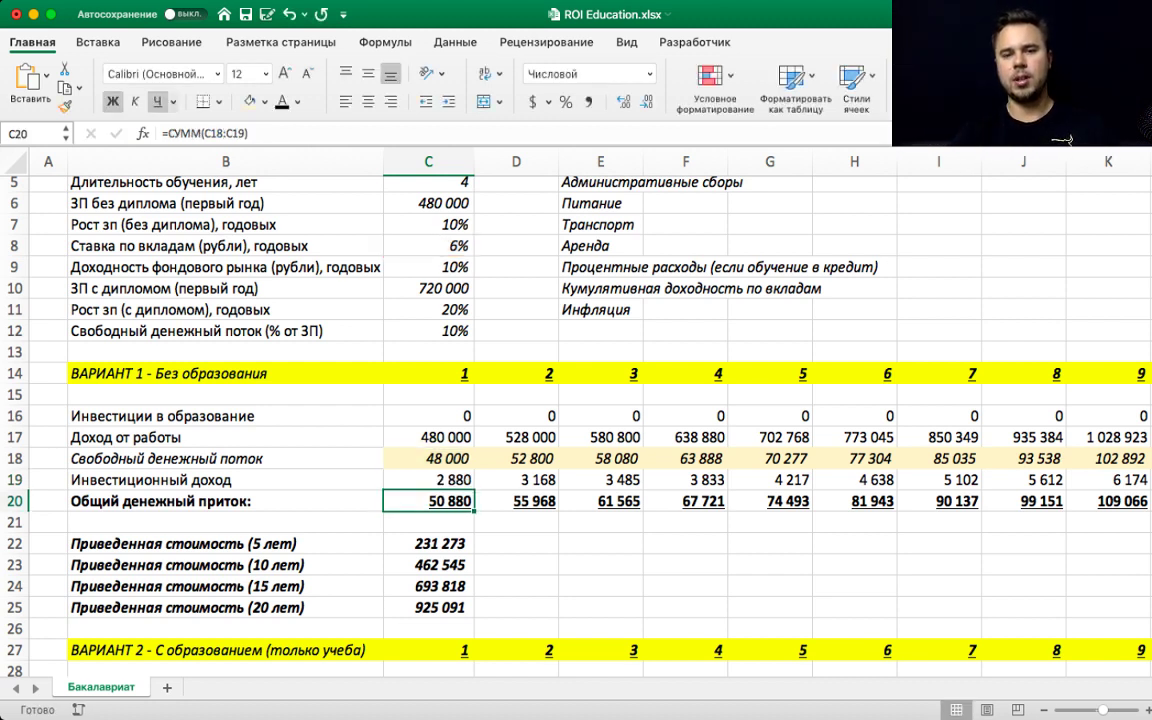
# - Inspect the formula behind the first-year total cash inflow in C20, and reselect the investment income in C19
pyautogui.press('F2')
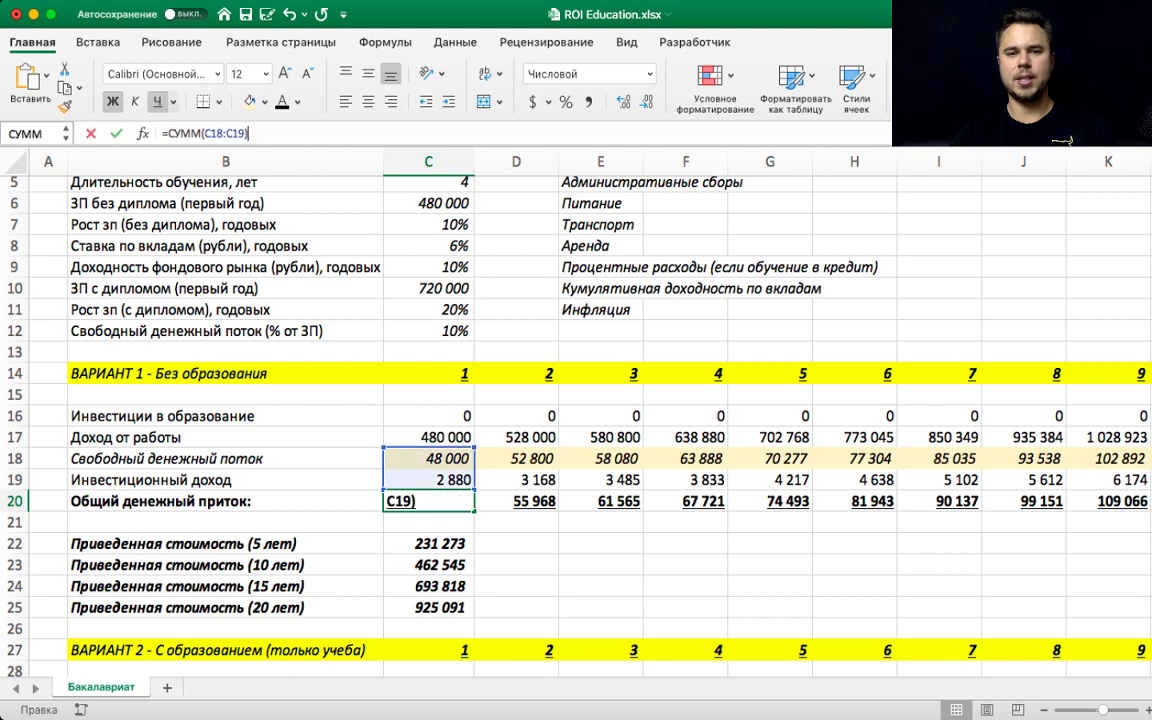
pyautogui.press('Return')
pyautogui.click(428, 501)
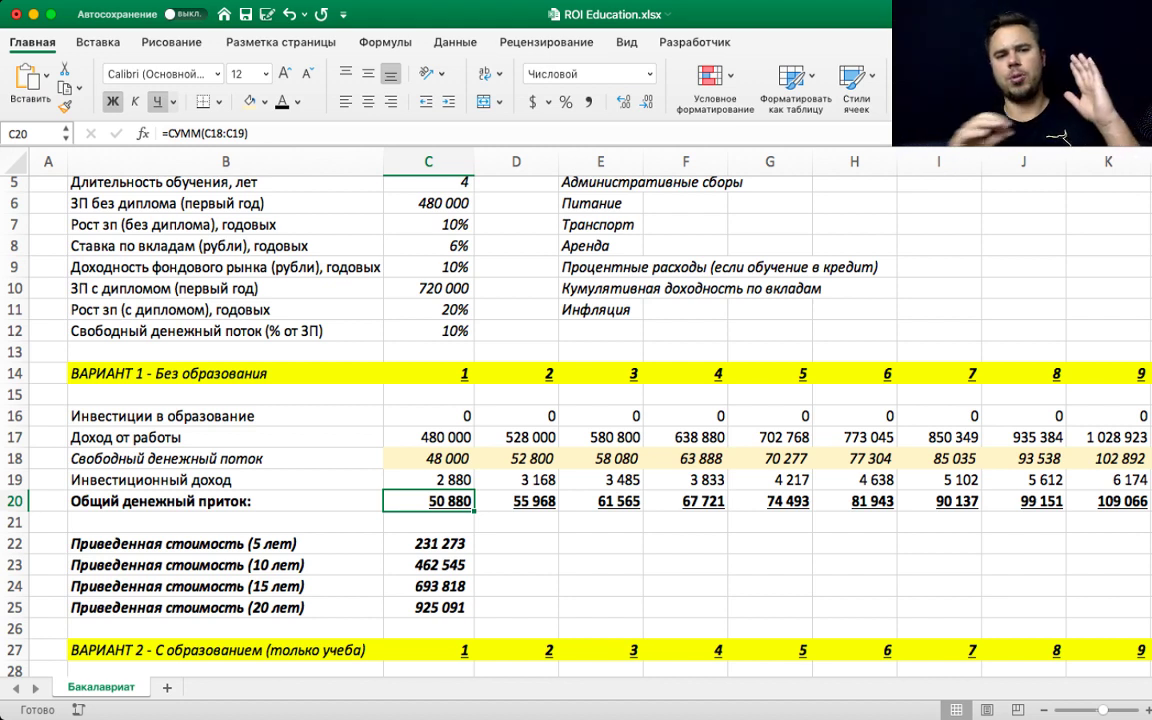
pyautogui.click(428, 480)
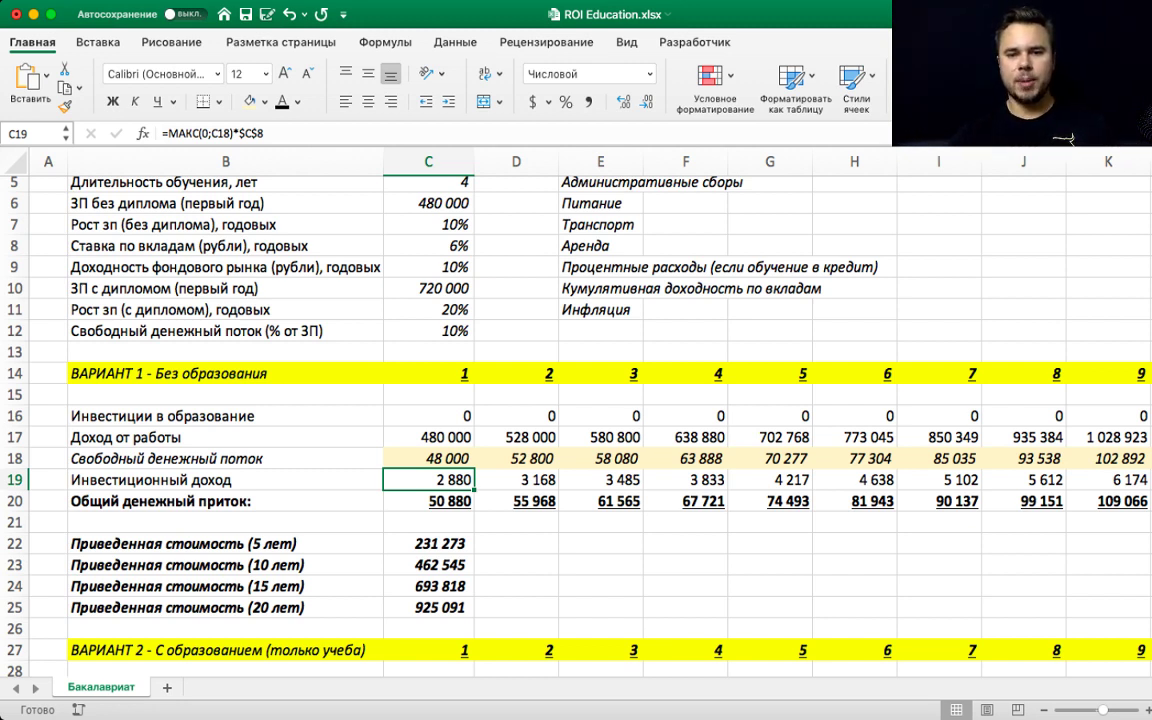
# - Review the work income in row 17 from year 2 through year 11 of the scenario without education
pyautogui.press('Down')
pyautogui.press('Right')
pyautogui.press('Up')
pyautogui.press('Up')
pyautogui.press('Up')
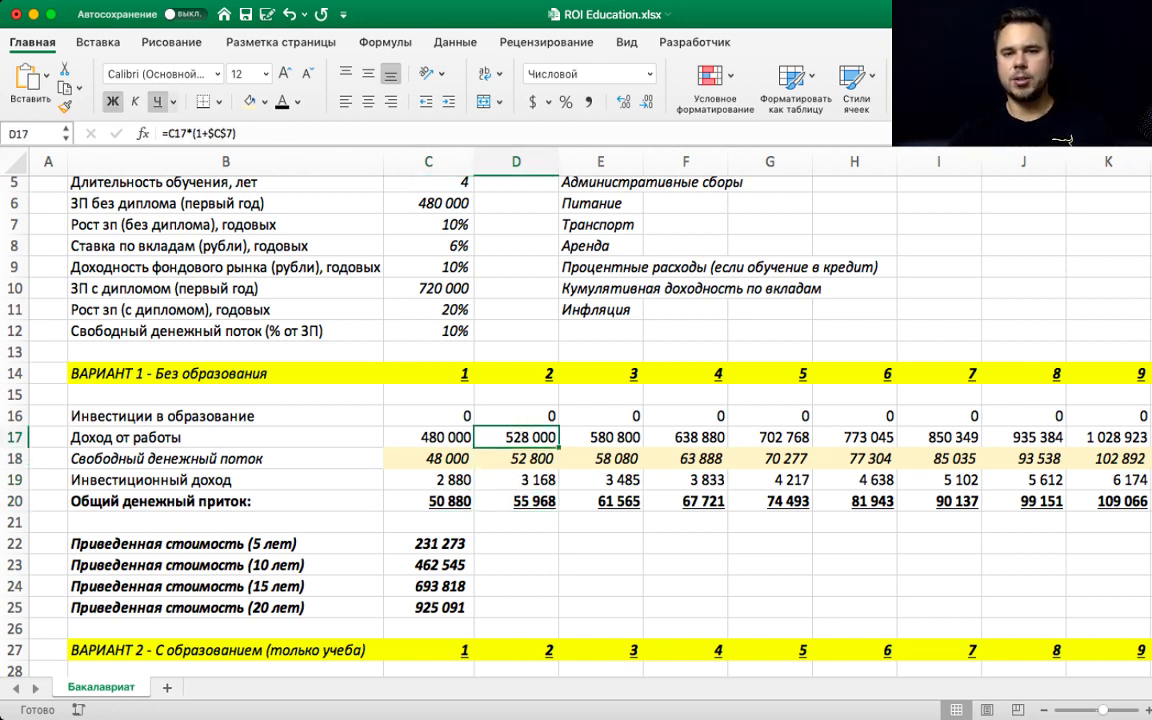
pyautogui.press('Right')
pyautogui.press('Right')
pyautogui.press('Right')
pyautogui.press('Right')
pyautogui.press('Right')
pyautogui.press('Right')
pyautogui.press('Right')
pyautogui.press('Right')
pyautogui.press('Right')
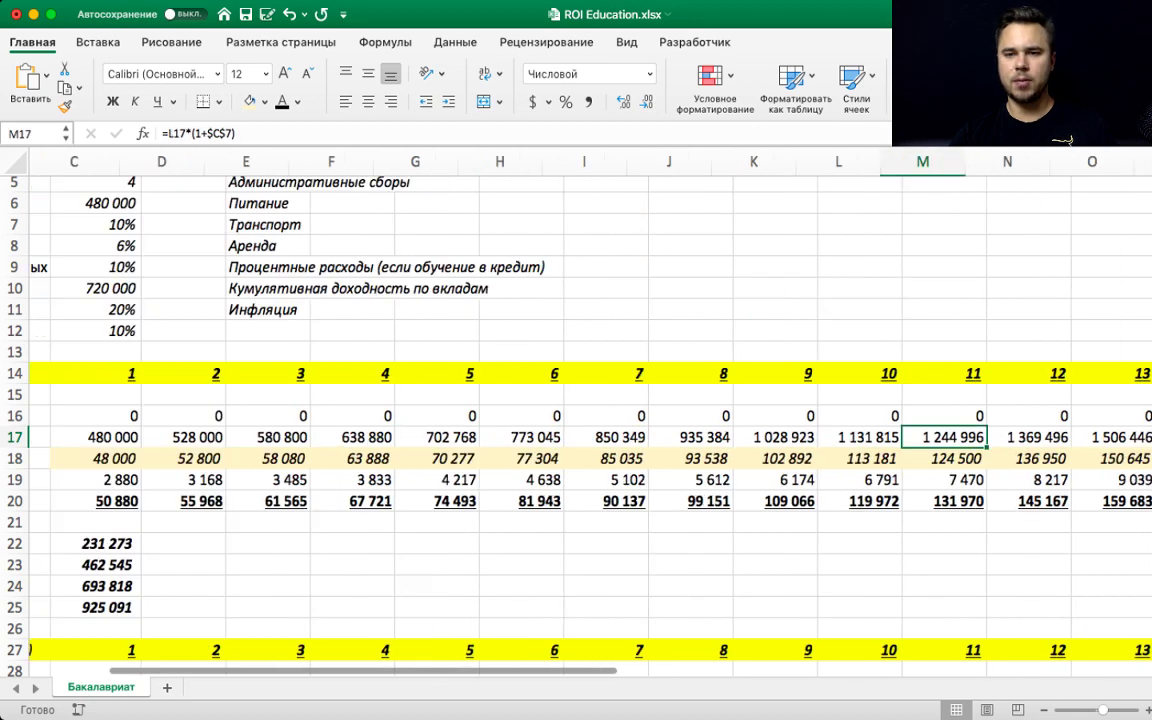
# - Trace the free cash flow in row 18 from year 11 back to year 4
pyautogui.press('Down')
pyautogui.press('Left')
pyautogui.press('Left')
pyautogui.press('Left')
pyautogui.press('Left')
pyautogui.press('Left')
pyautogui.press('Left')
pyautogui.press('Left')
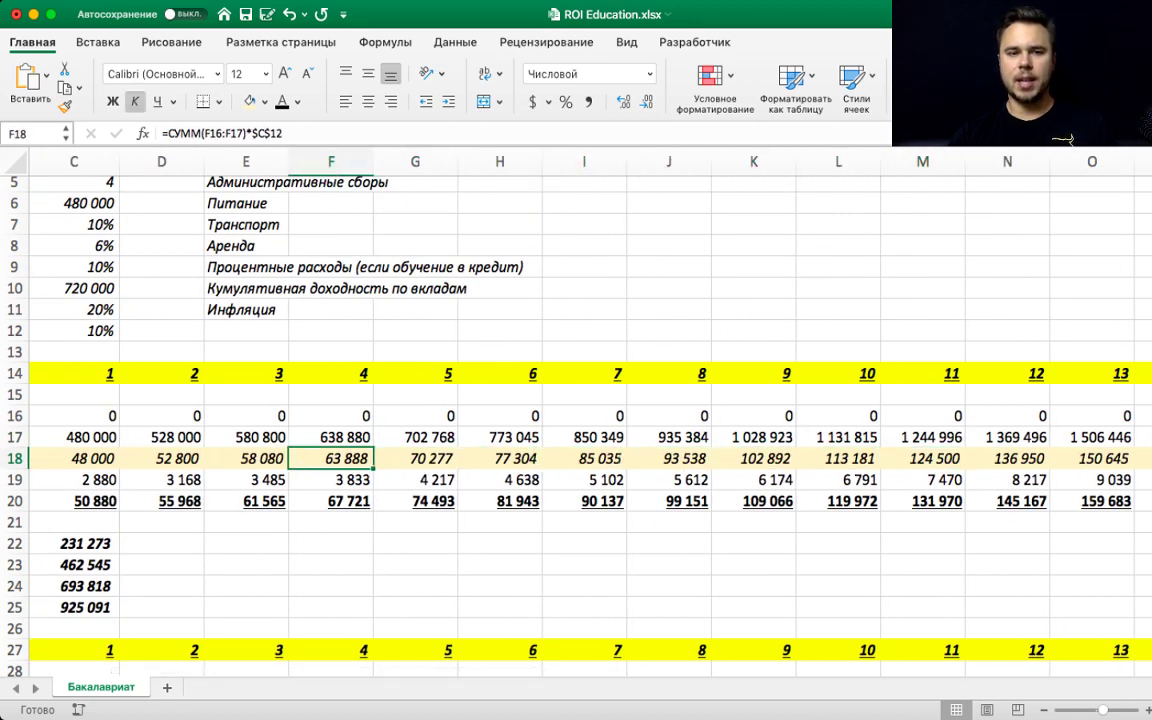
# - Trace the free cash flow in row 18 back to the first year and return to year 4
pyautogui.press('Left')
pyautogui.press('Left')
pyautogui.press('Left')
pyautogui.press('Left')
pyautogui.press('Right')
pyautogui.press('Right')
pyautogui.press('Right')
pyautogui.press('Right')
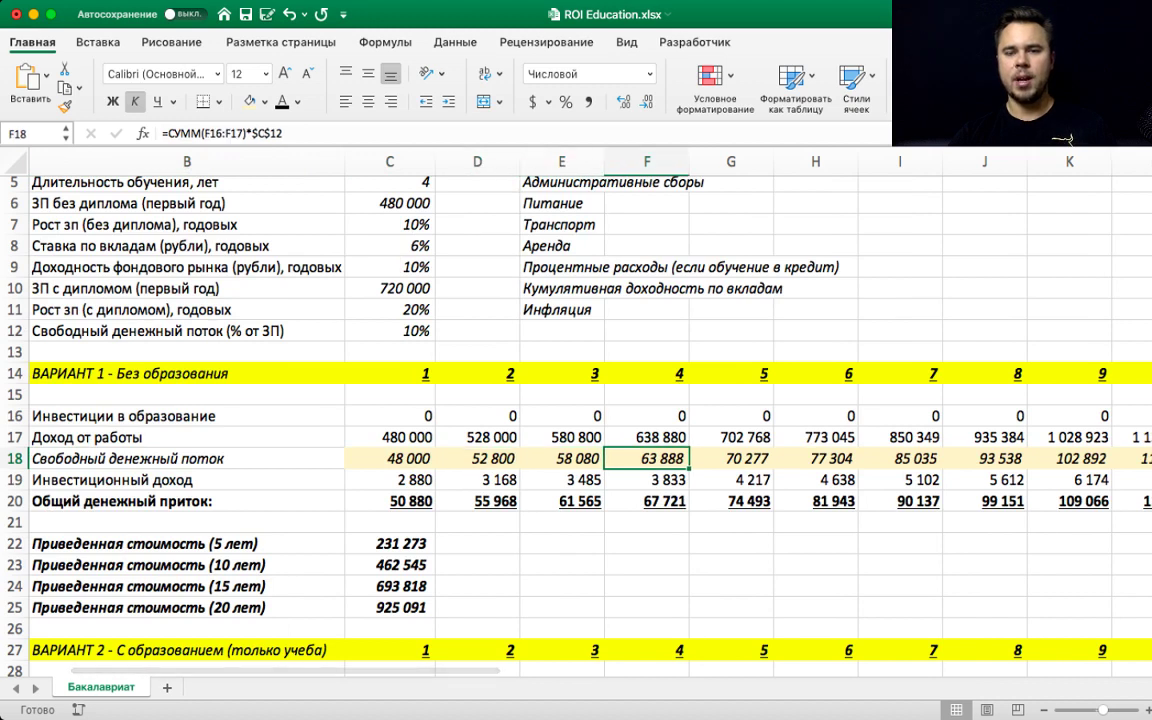
# - Review the investment income in row 19 through year 6, and select the unaccounted cumulative deposit yield in E10
pyautogui.press('Down')
pyautogui.press('Left')
pyautogui.press('Left')
pyautogui.press('Right')
pyautogui.press('Right')
pyautogui.press('Right')
pyautogui.press('Right')
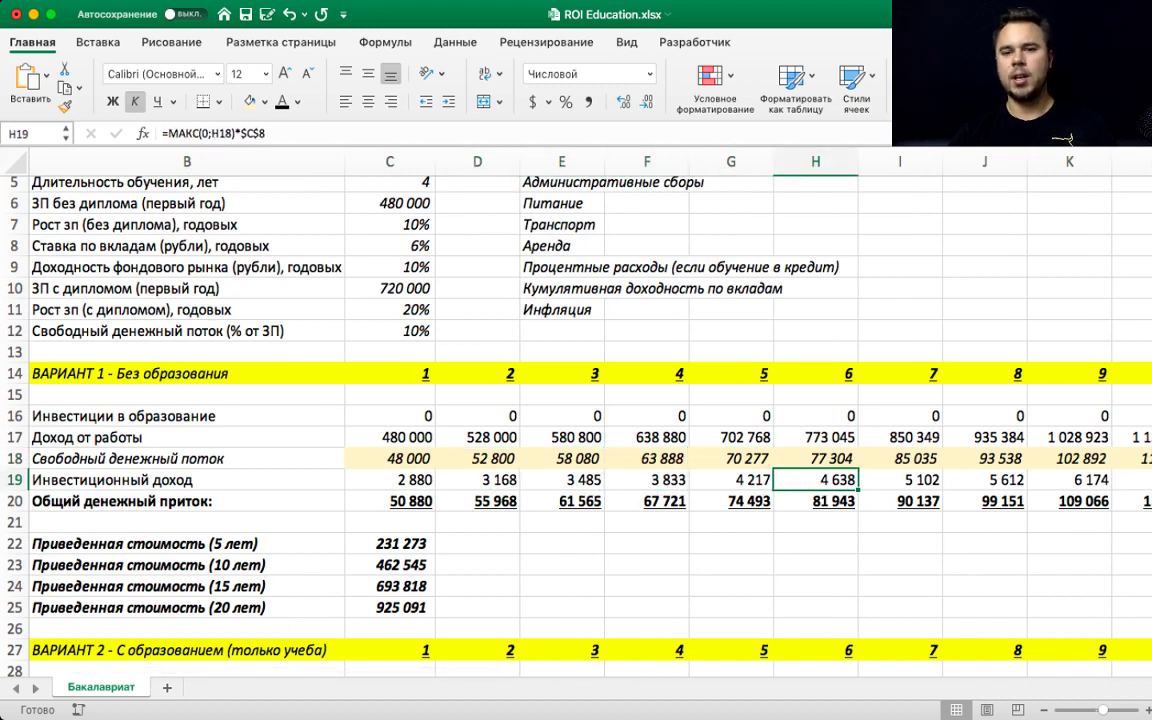
pyautogui.press('Left')
pyautogui.press('Left')
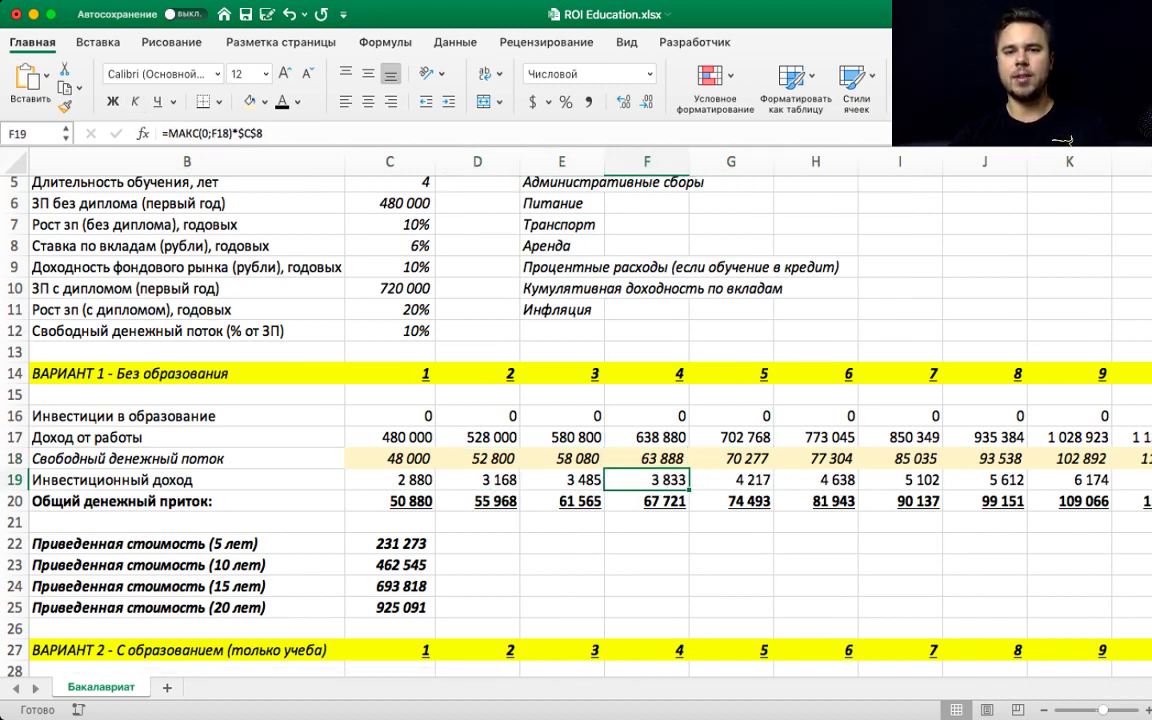
pyautogui.click(562, 288)
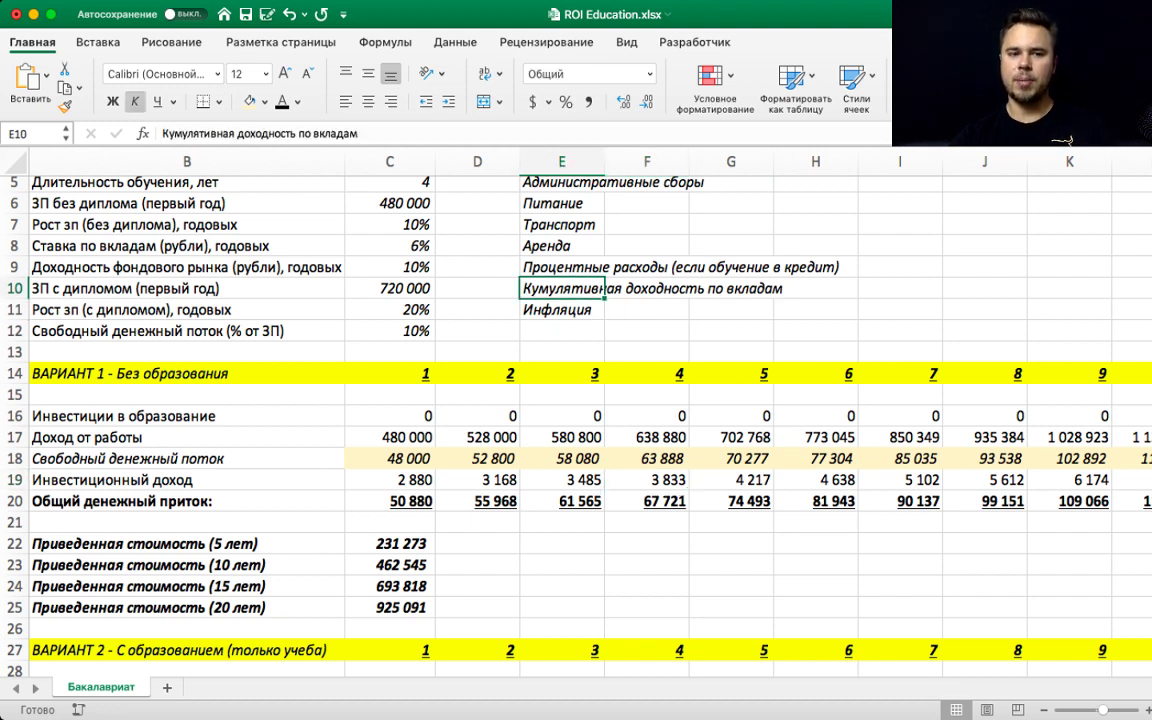
# - Trace the total cash inflow in row 20 from year 2 through the later years of the scenario without education
pyautogui.click(477, 501)
pyautogui.press('Right')
pyautogui.press('Right')
pyautogui.press('Right')
pyautogui.press('Right')
pyautogui.press('Right')
pyautogui.press('Right')
pyautogui.press('Right')
pyautogui.press('Right')
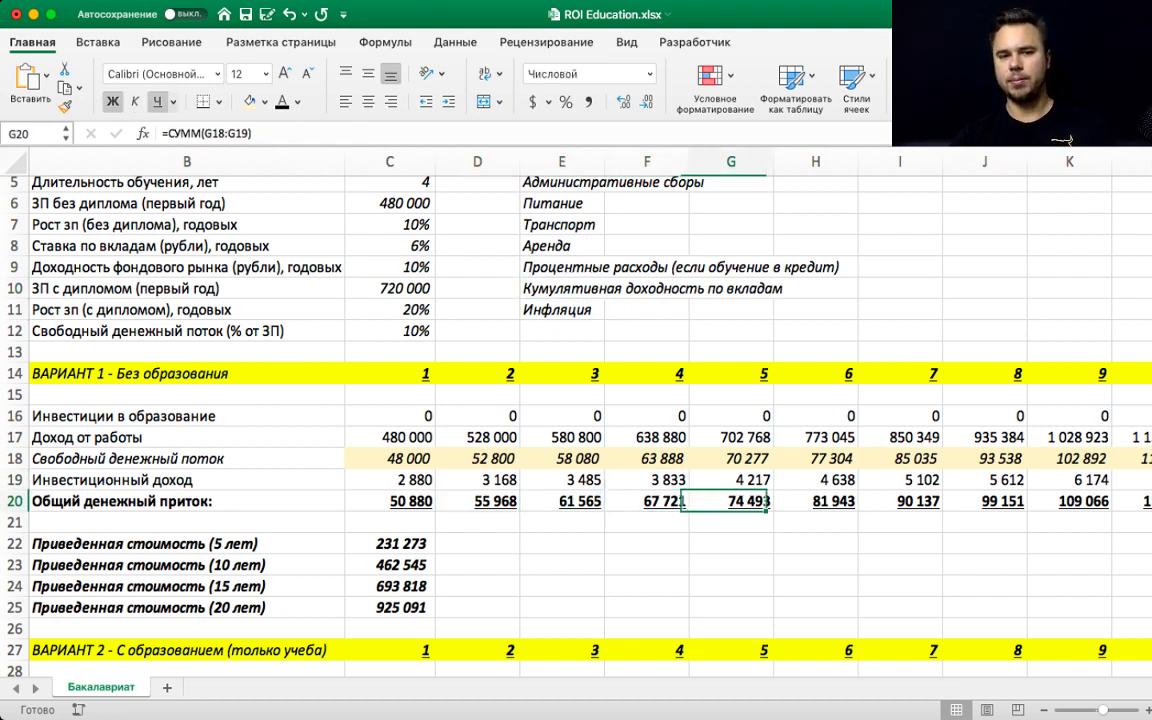
pyautogui.press('Right')
pyautogui.press('Right')
pyautogui.press('Right')
pyautogui.press('Right')
pyautogui.press('Right')
pyautogui.press('Right')
pyautogui.press('Right')
pyautogui.press('Right')
pyautogui.press('Right')
pyautogui.press('Right')
pyautogui.press('Right')
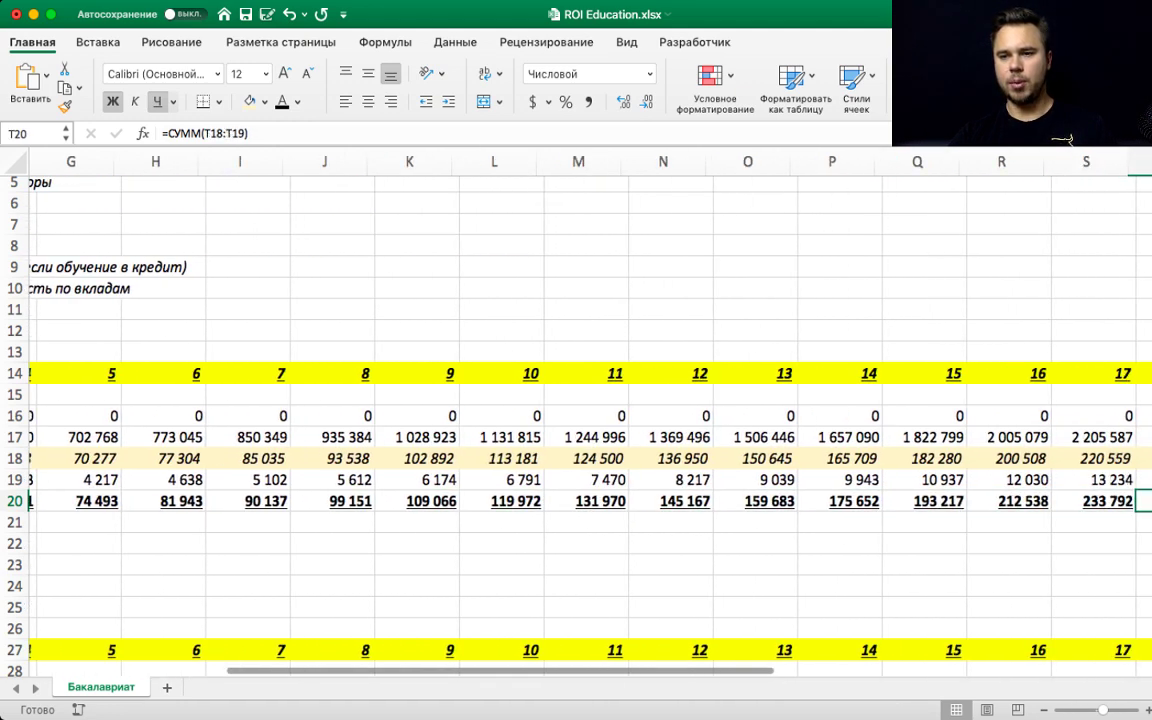
# - Trace the total cash inflow in row 20 from the final years back to the start of the row
pyautogui.press('Left')
pyautogui.press('Left')
pyautogui.press('Left')
pyautogui.press('Left')
pyautogui.press('Left')
pyautogui.press('Left')
pyautogui.press('Left')
pyautogui.press('Left')
pyautogui.press('Left')
pyautogui.press('Left')
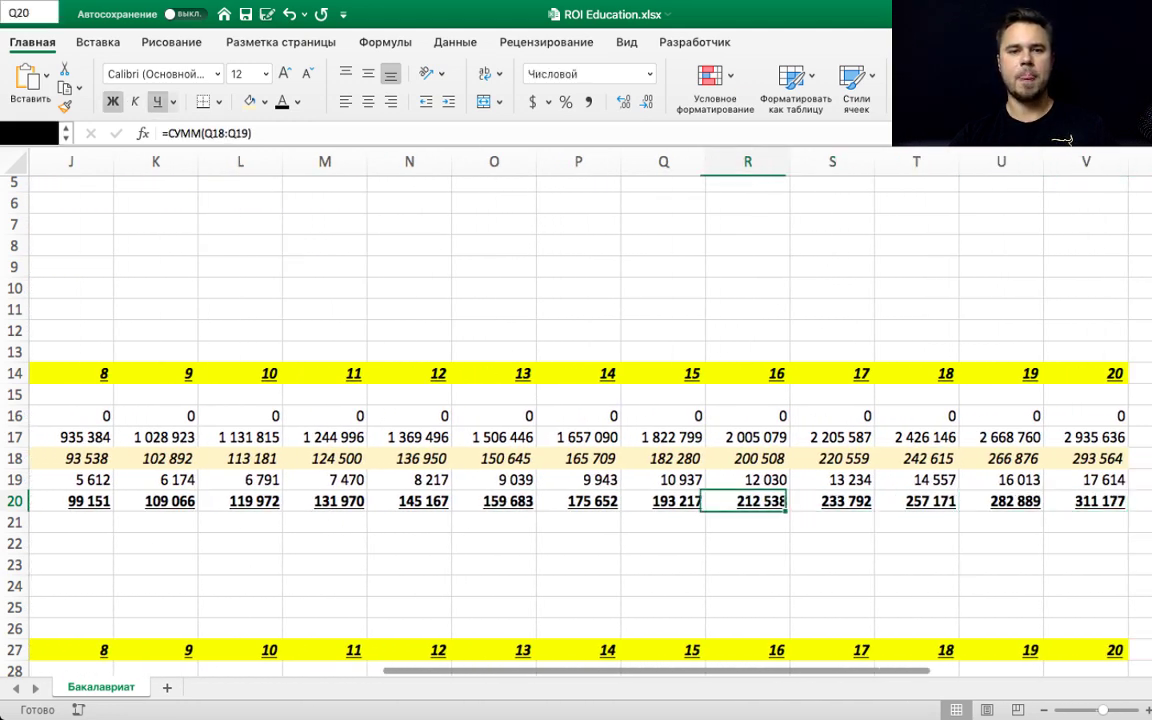
pyautogui.press('Left')
pyautogui.press('Left')
pyautogui.press('Left')
pyautogui.press('Left')
pyautogui.press('Left')
pyautogui.press('Left')
pyautogui.press('Left')
pyautogui.press('Left')
pyautogui.press('Left')
pyautogui.press('Left')
pyautogui.press('Left')
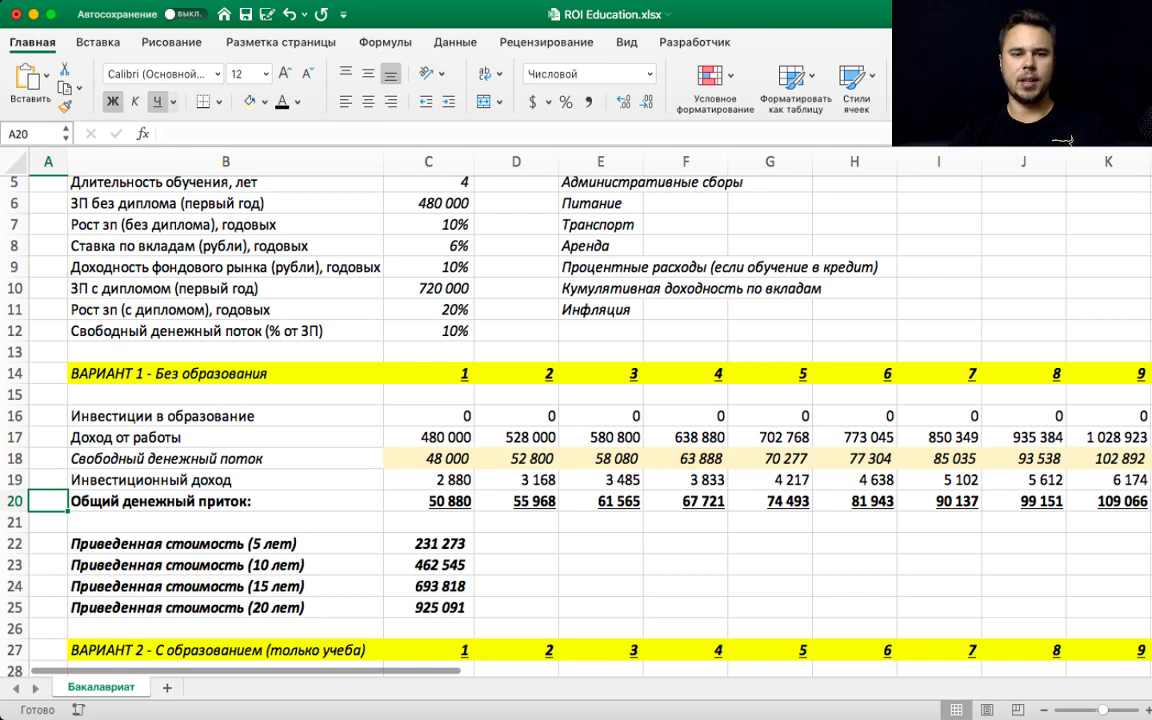
# - Inspect the present value formulas for 5, 10, 15 and 20 years in C22:C25 without altering them
pyautogui.scroll(-3, 590, 425)
pyautogui.click(428, 422)
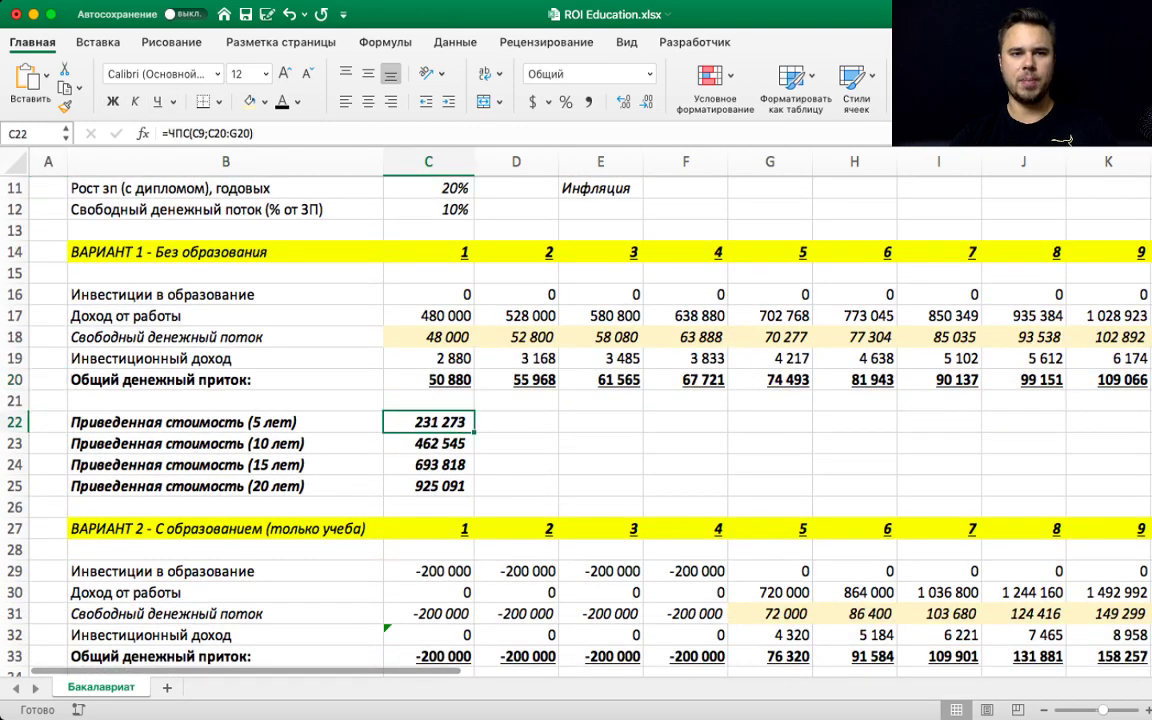
pyautogui.press('F2')
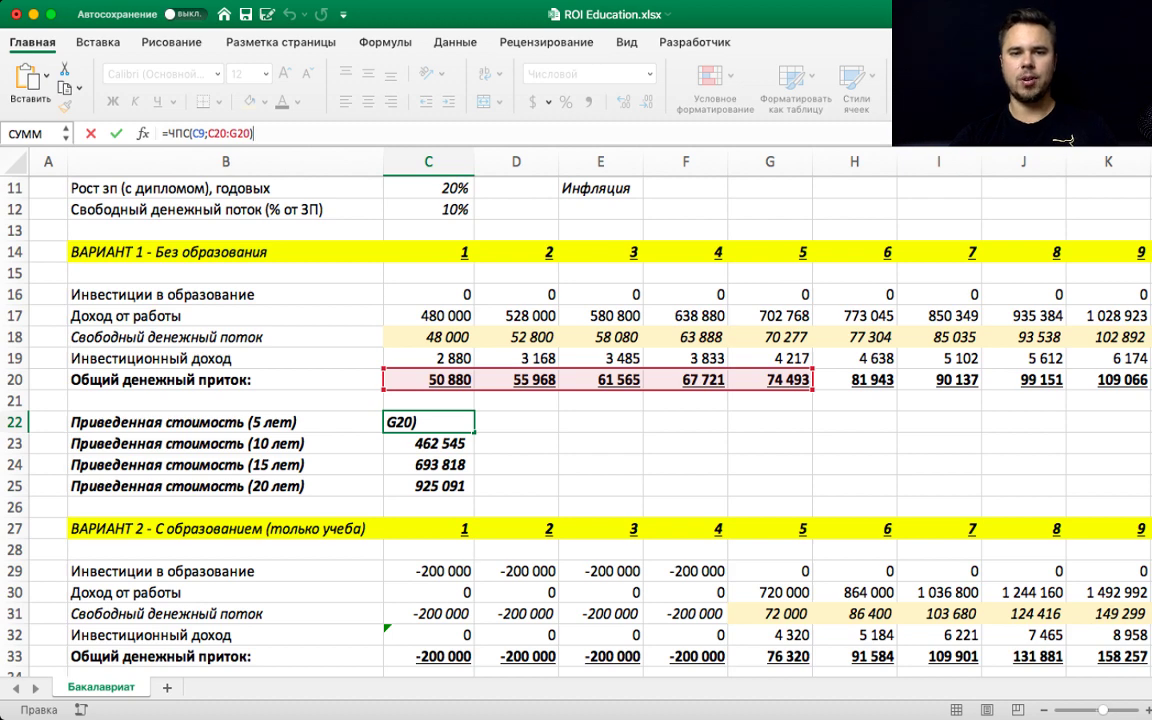
pyautogui.press('Return')
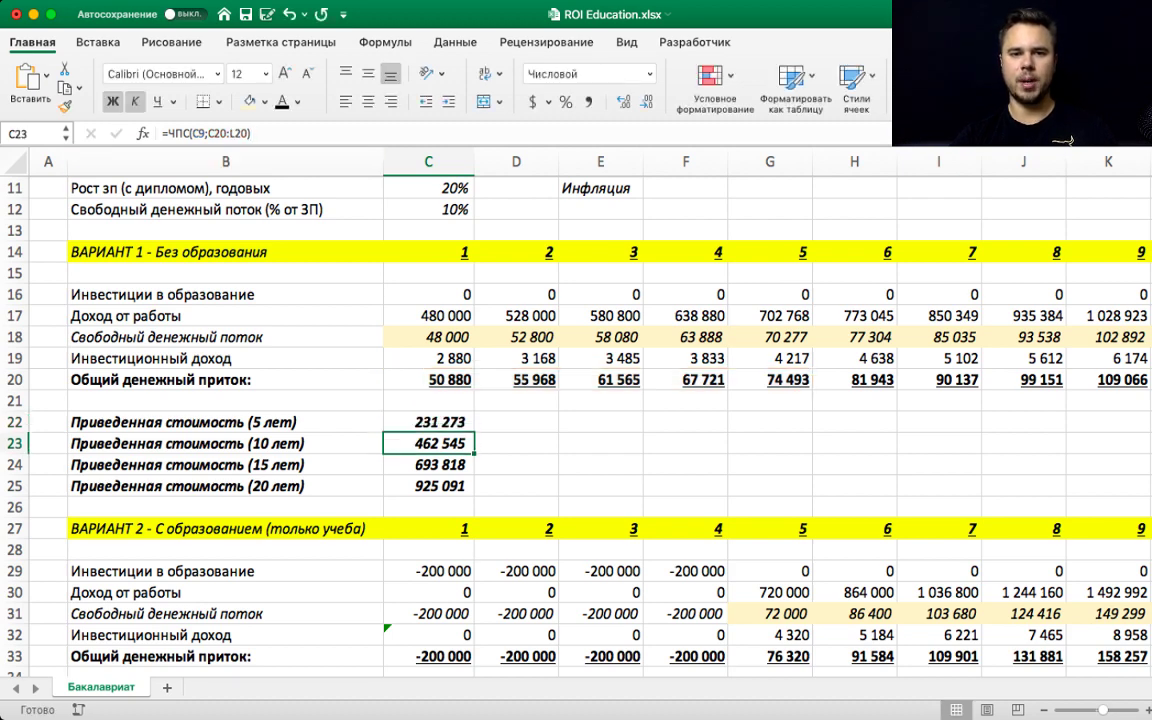
pyautogui.press('F2')
pyautogui.press('Return')
pyautogui.press('F2')
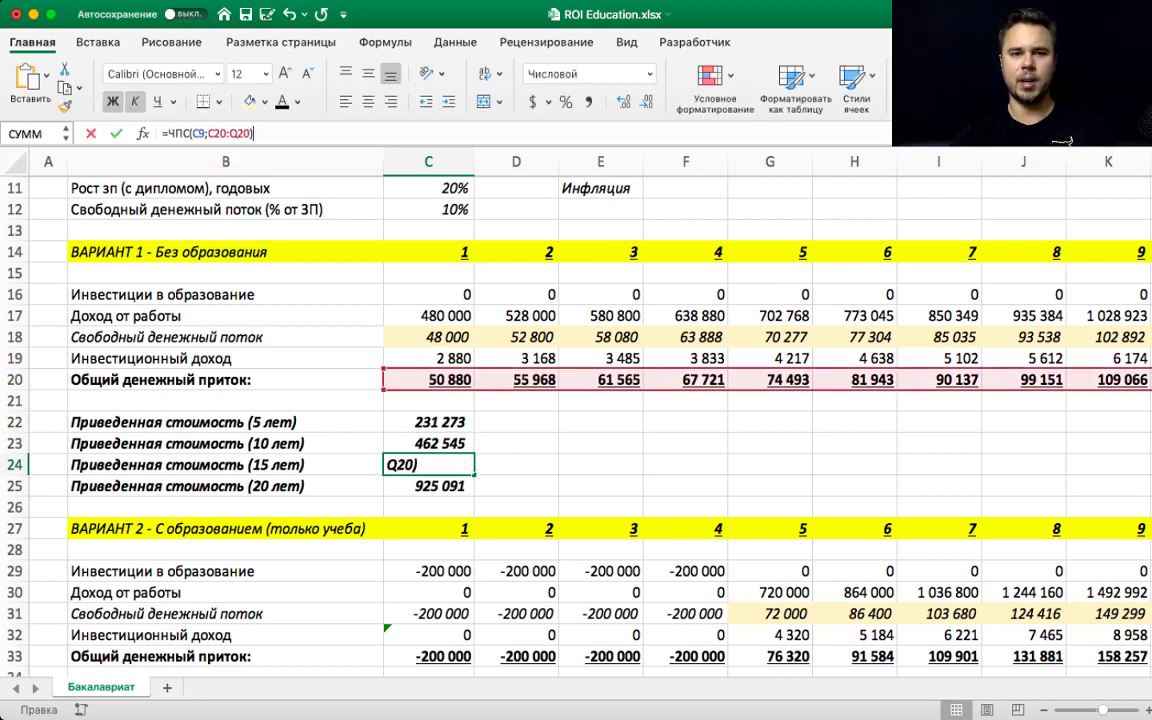
pyautogui.press('Return')
pyautogui.press('F2')
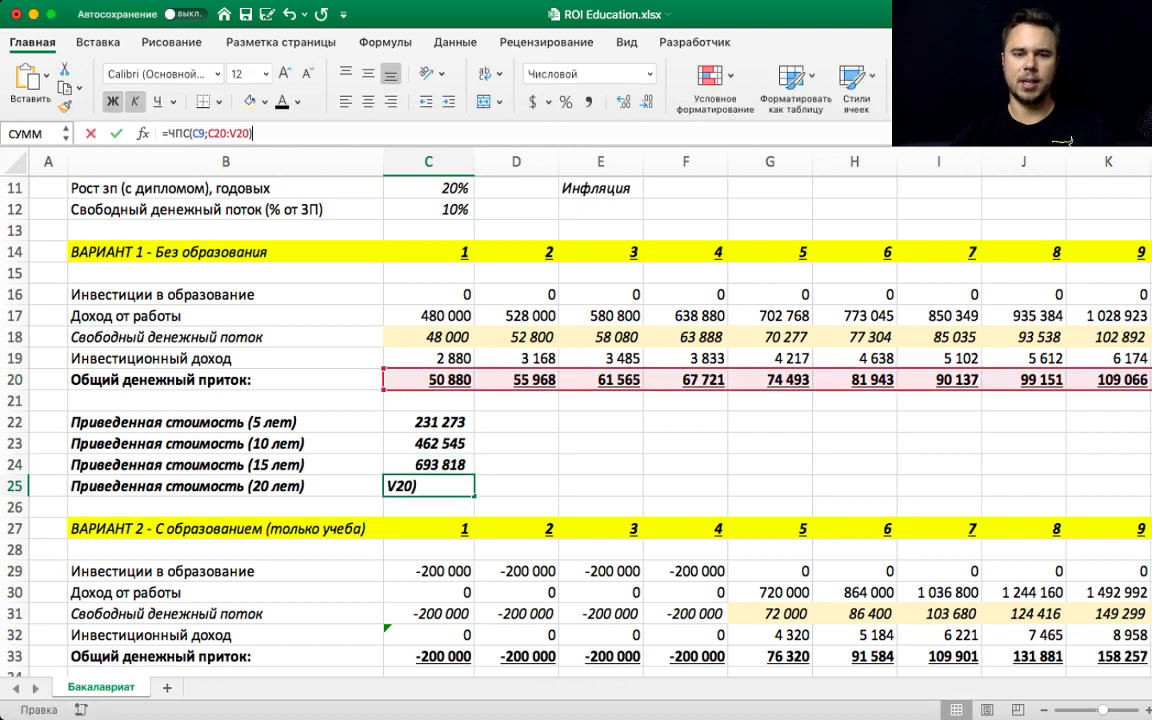
pyautogui.press('Return')
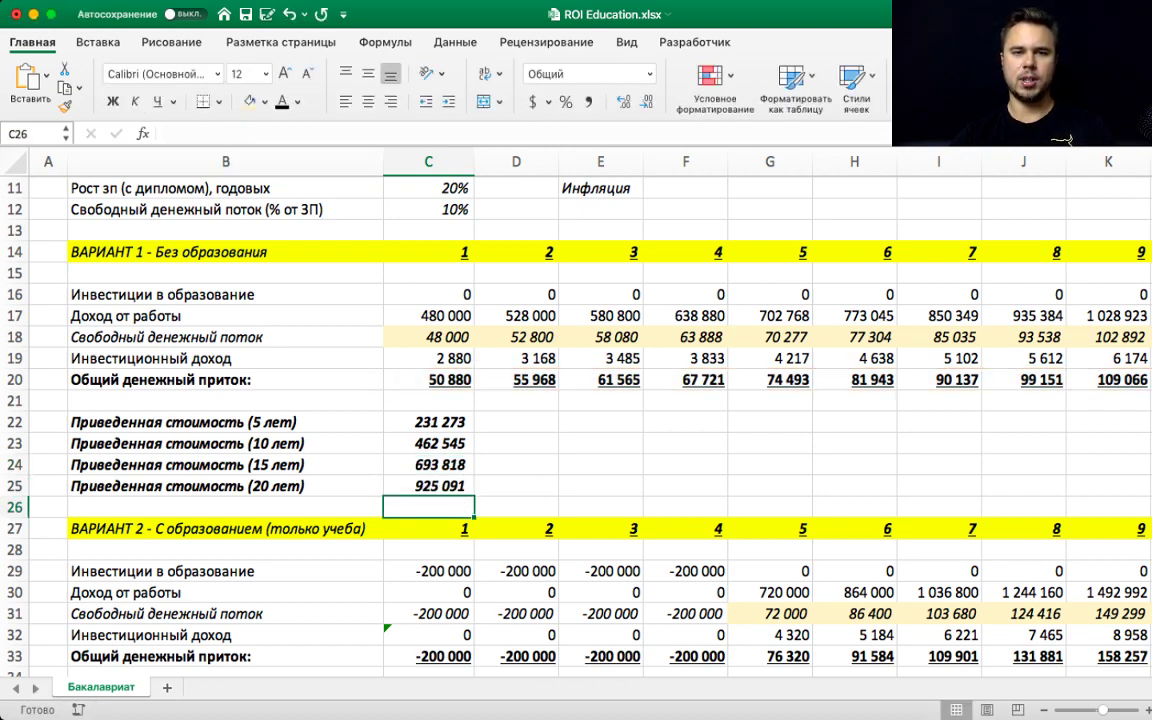
# - In the study-only scenario, inspect the first-year investment income in C32 and select the four study years' total cash inflow in C33:F33
pyautogui.scroll(4, 520, 400)
pyautogui.scroll(-5, 520, 400)
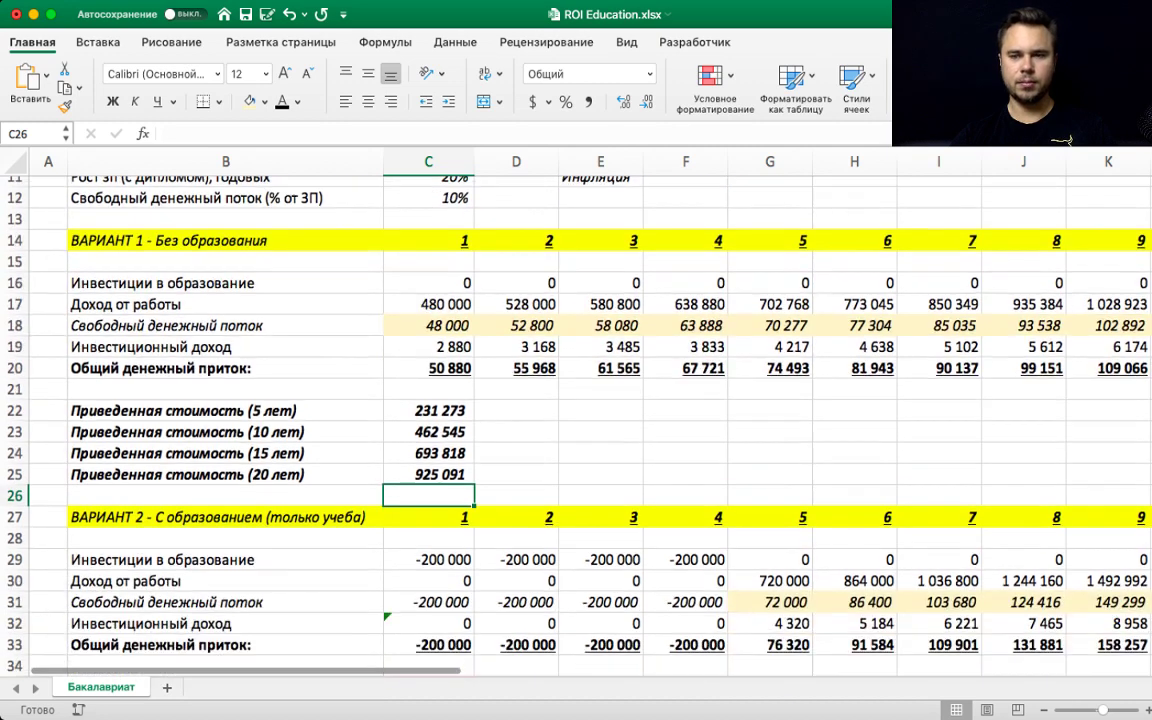
pyautogui.scroll(-1, 520, 400)
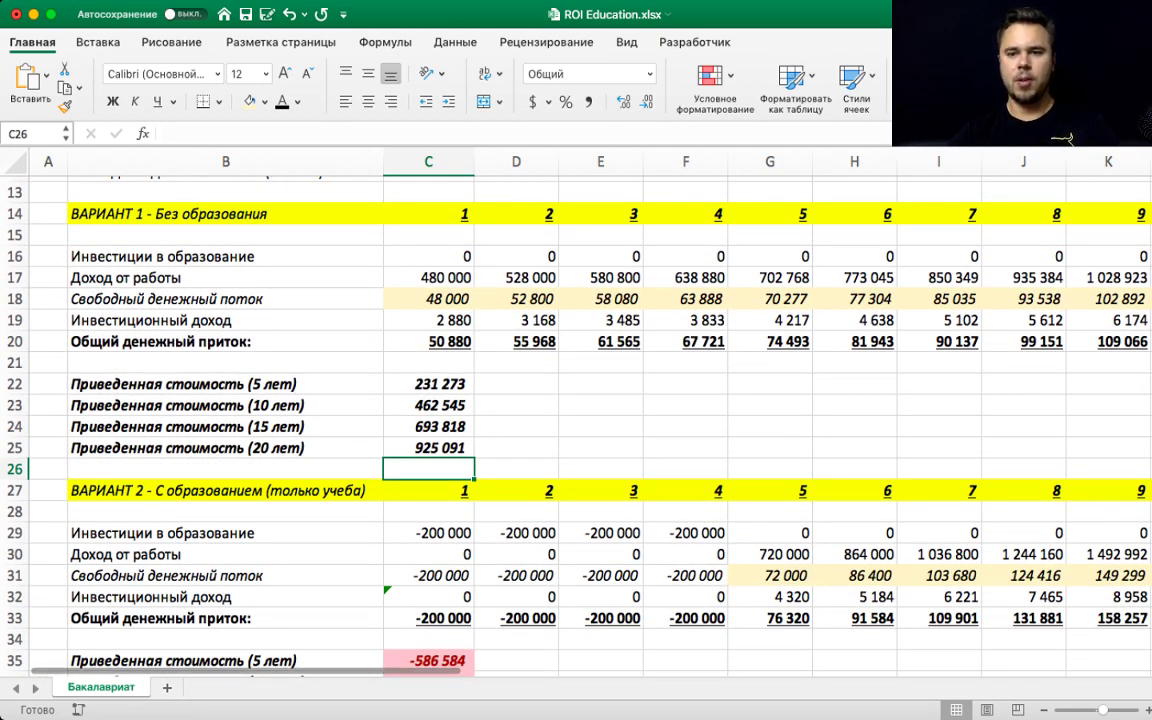
pyautogui.press('super+Tab')
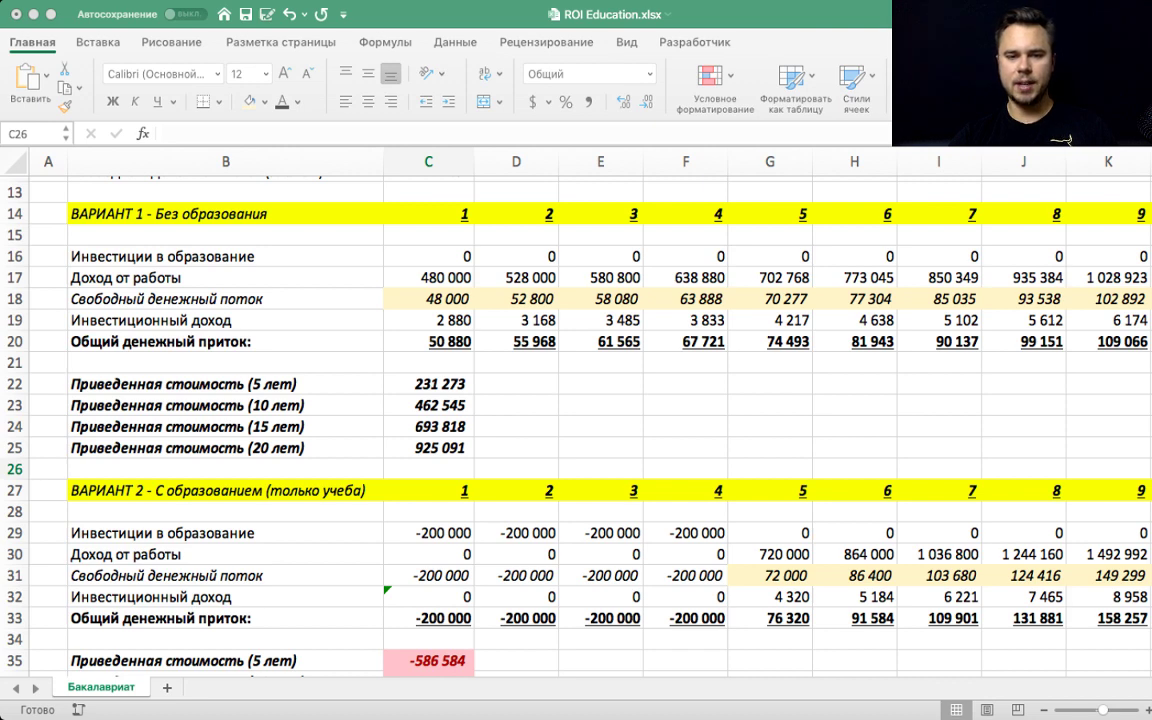
pyautogui.press('super+Tab')
pyautogui.scroll(-4, 520, 400)
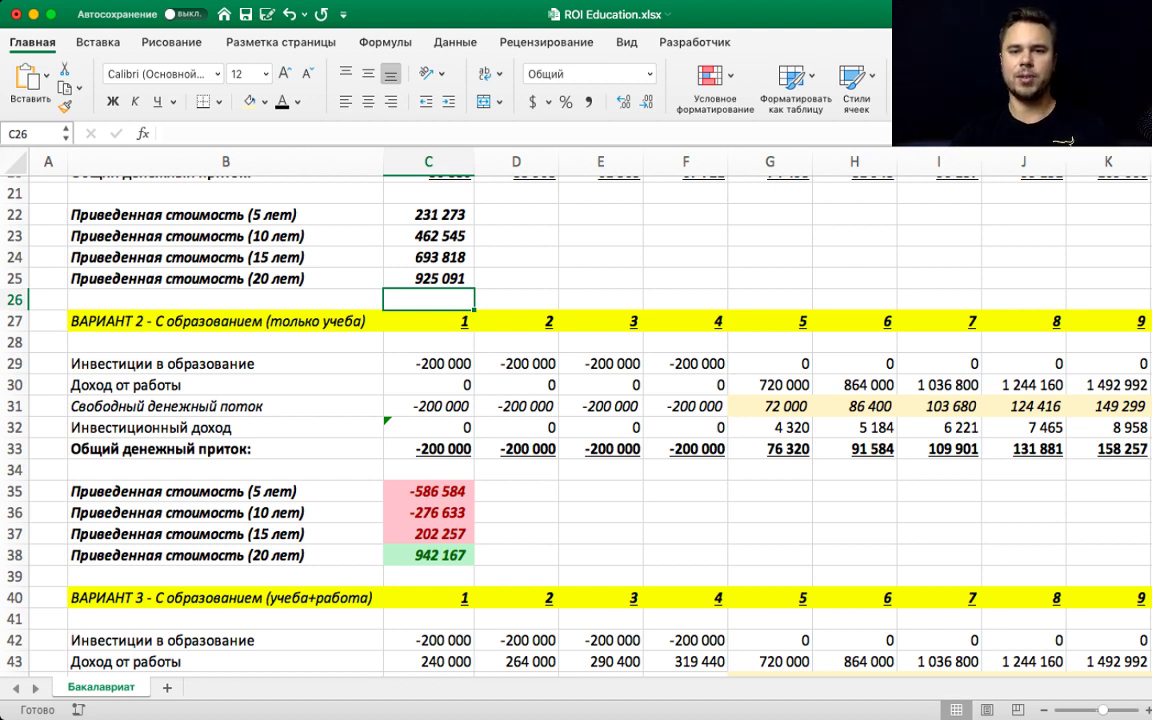
pyautogui.click(428, 427)
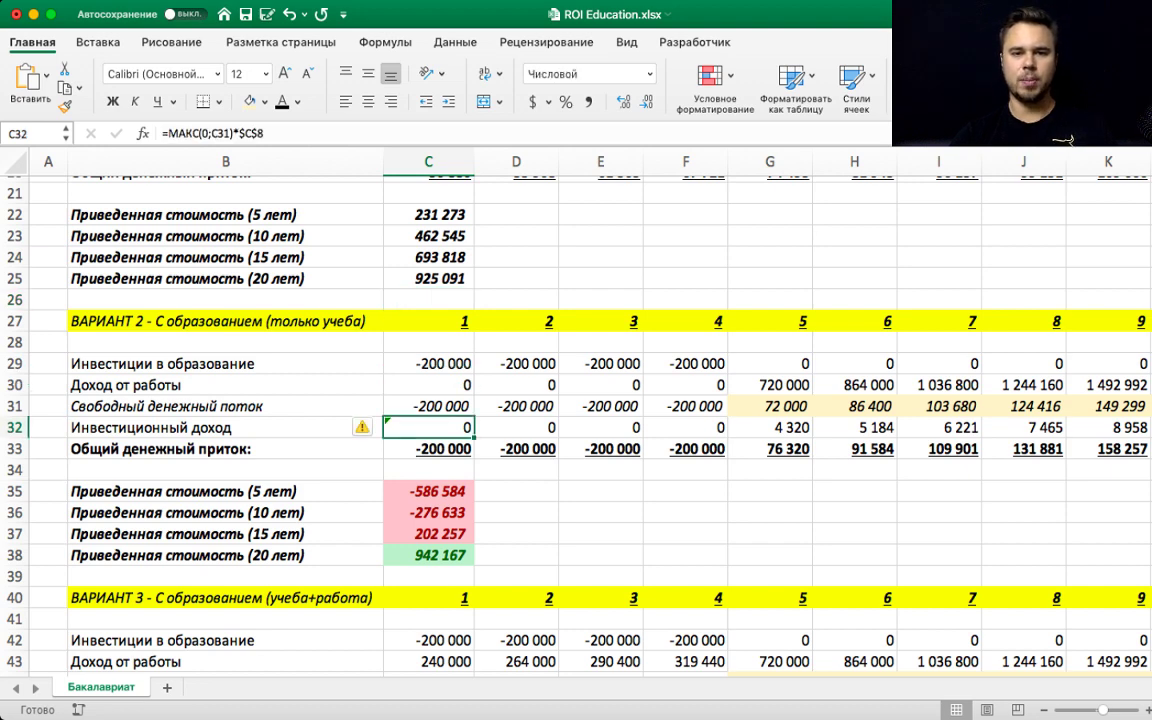
pyautogui.moveTo(428, 449); pyautogui.dragTo(686, 449)
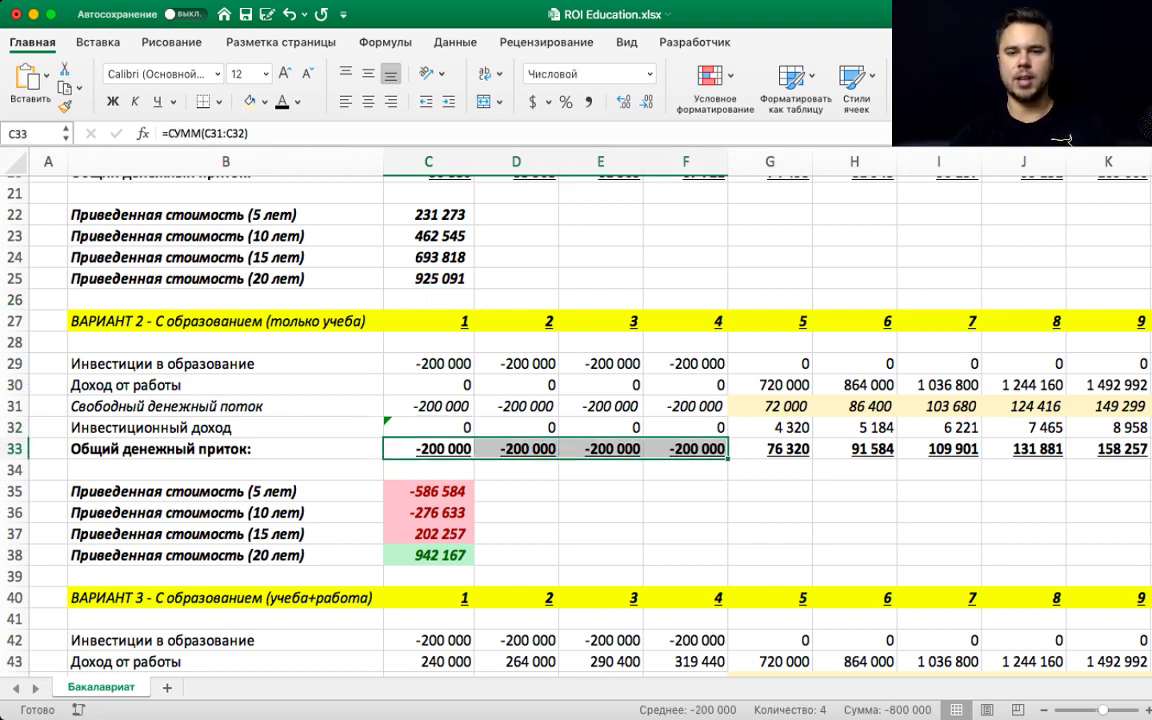
# - Review the graduate's work income in row 30 of the study-only scenario from year 5 through year 11
pyautogui.scroll(-2, 520, 400)
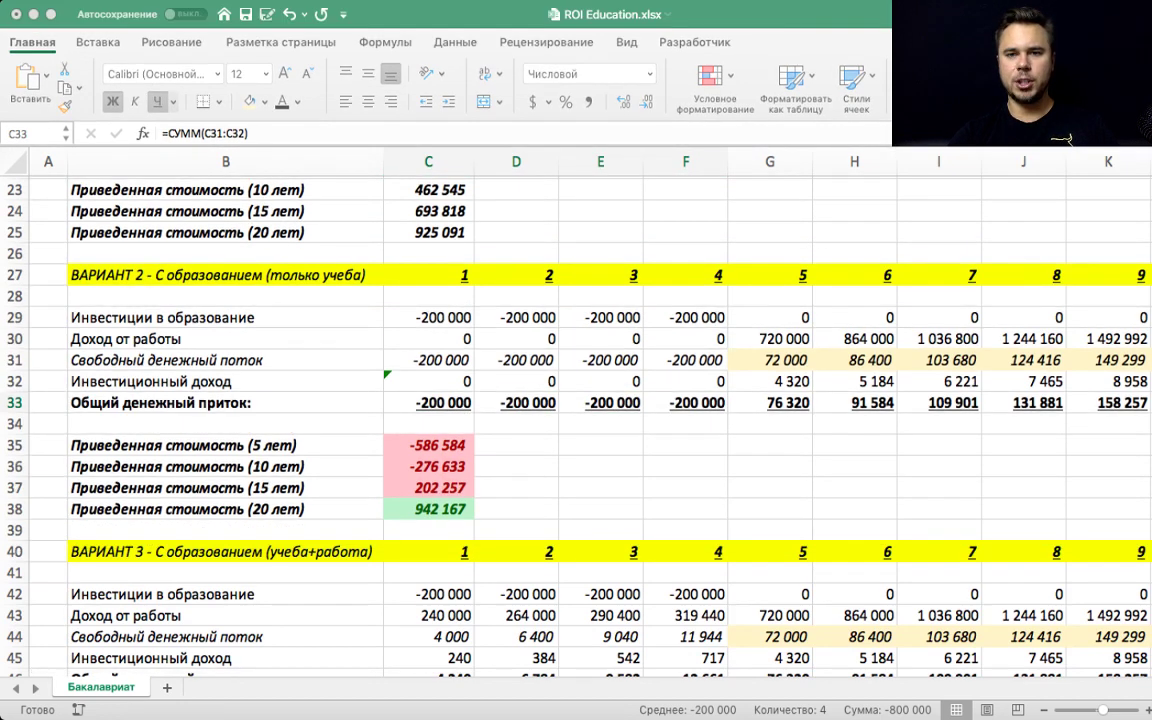
pyautogui.click(770, 338)
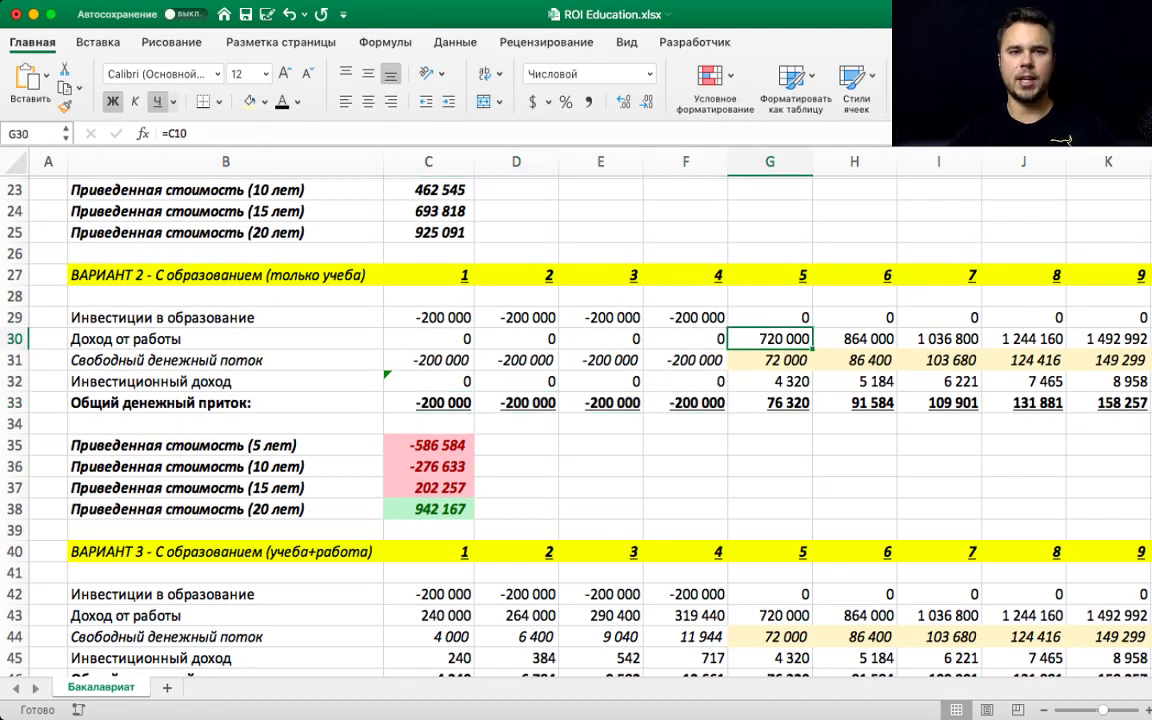
pyautogui.press('Right')
pyautogui.press('Right')
pyautogui.press('Right')
pyautogui.press('Right')
pyautogui.press('Right')
pyautogui.press('Right')
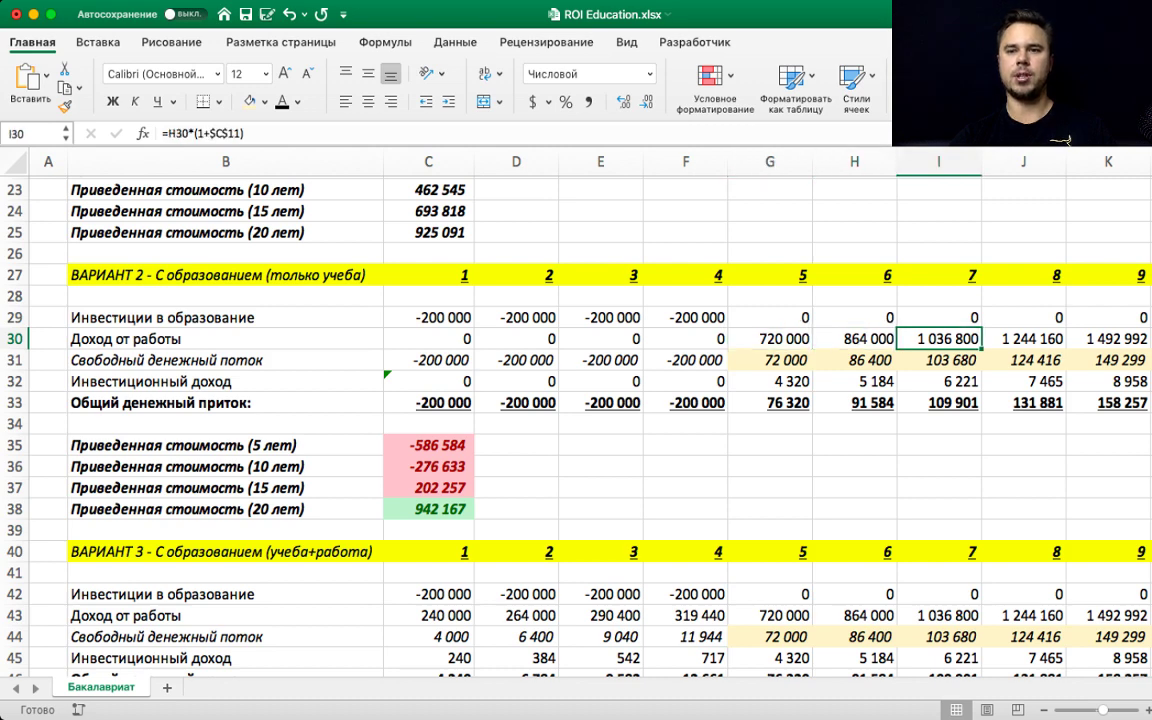
pyautogui.press('Right')
pyautogui.press('Left')
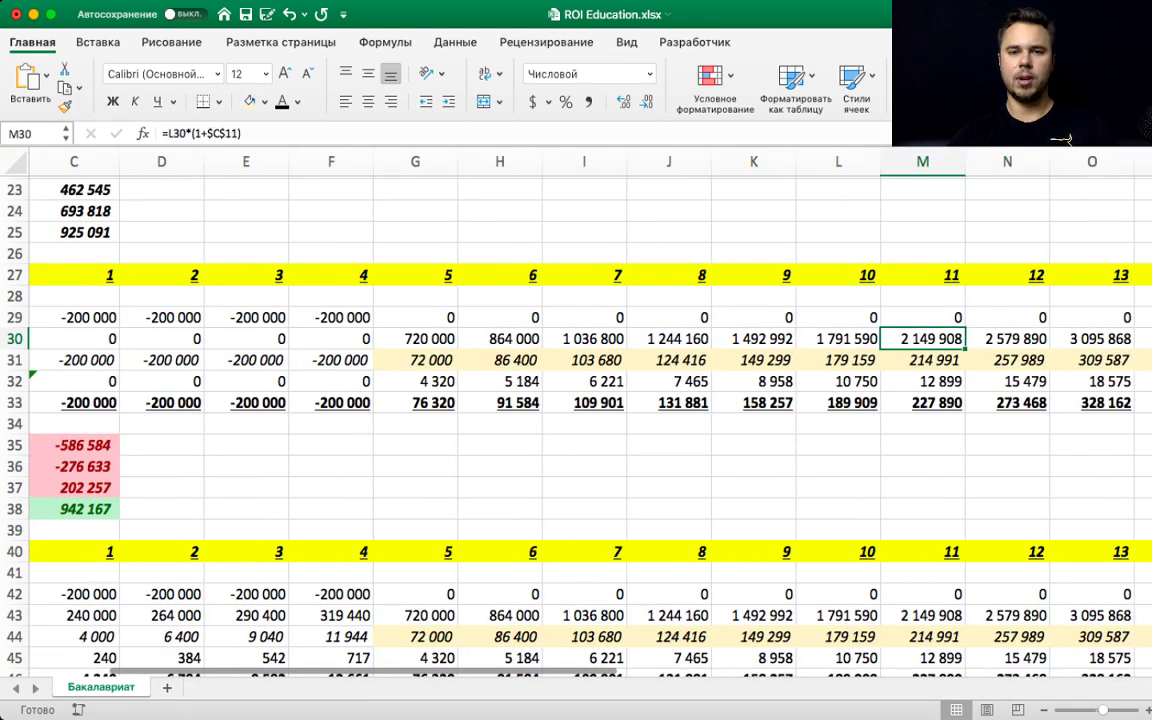
# - Trace the work income in row 30 back to the first post-graduation year in G30
pyautogui.press('Left')
pyautogui.press('Left')
pyautogui.press('Left')
pyautogui.press('Left')
pyautogui.press('Down')
pyautogui.press('Left')
pyautogui.press('Left')
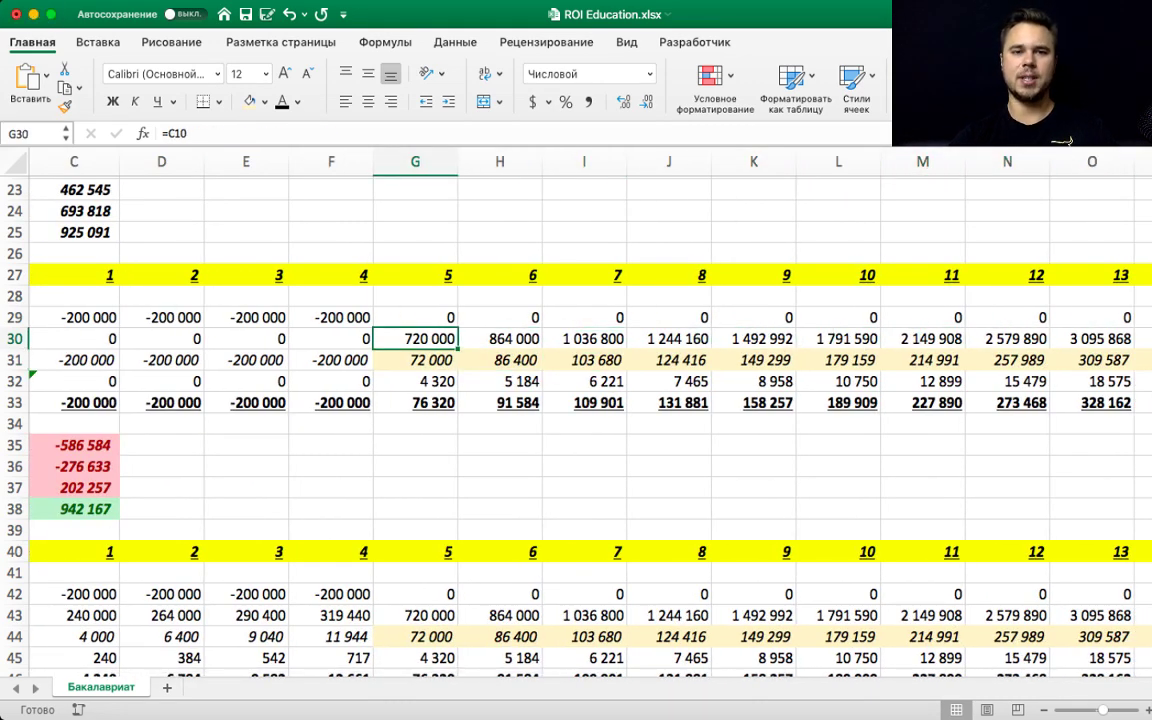
# - Inspect the year 6 work income formula in H30 and its growth rate reference in C11 without altering it
pyautogui.press('Right')
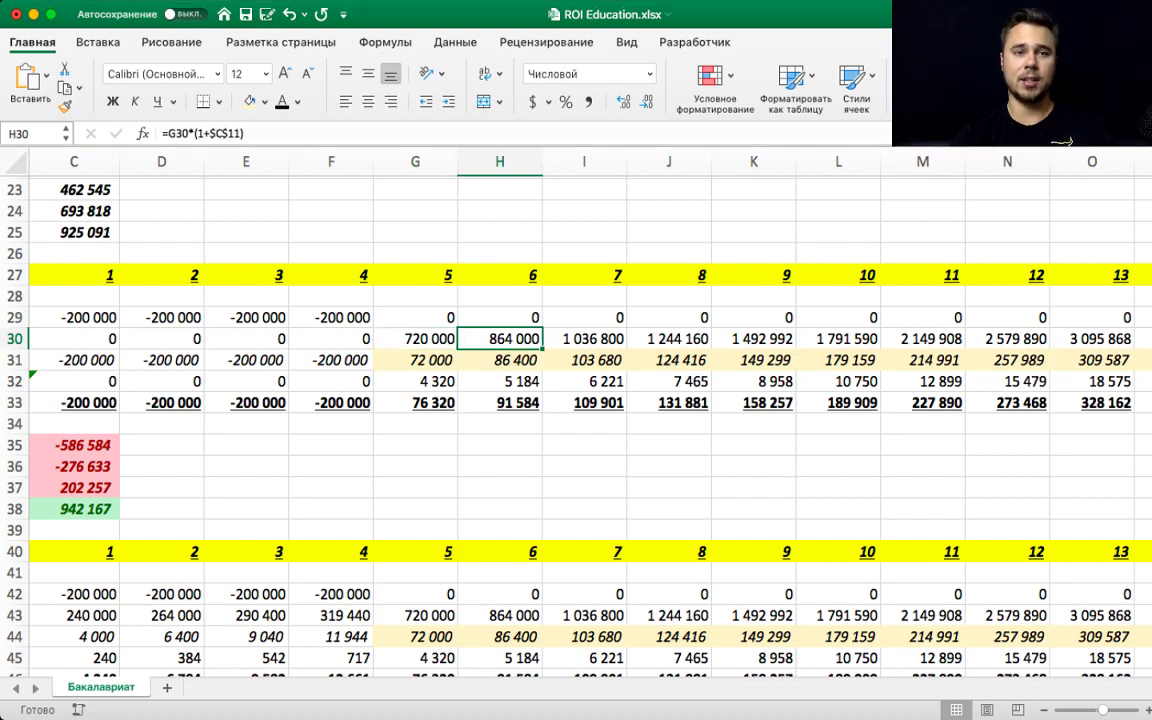
pyautogui.press('F2')
pyautogui.scroll(10, 520, 400)
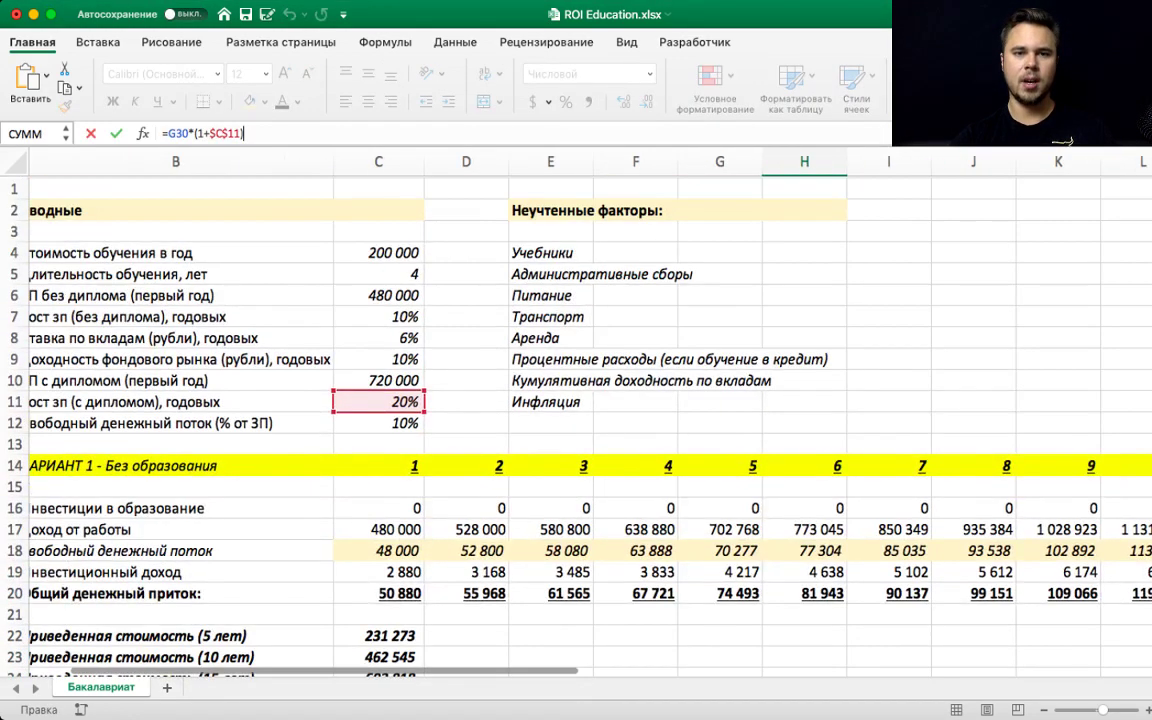
pyautogui.scroll(-5, 520, 400)
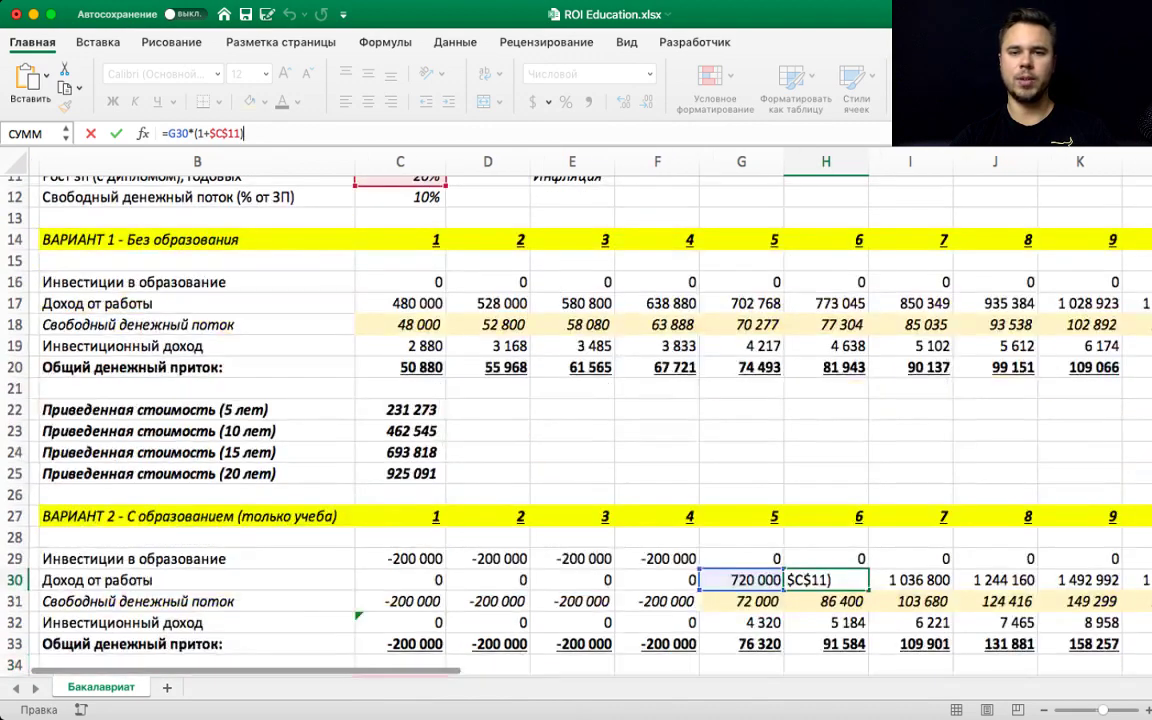
pyautogui.scroll(-5, 520, 400)
pyautogui.hscroll(3, 520, 400)
pyautogui.press('Escape')
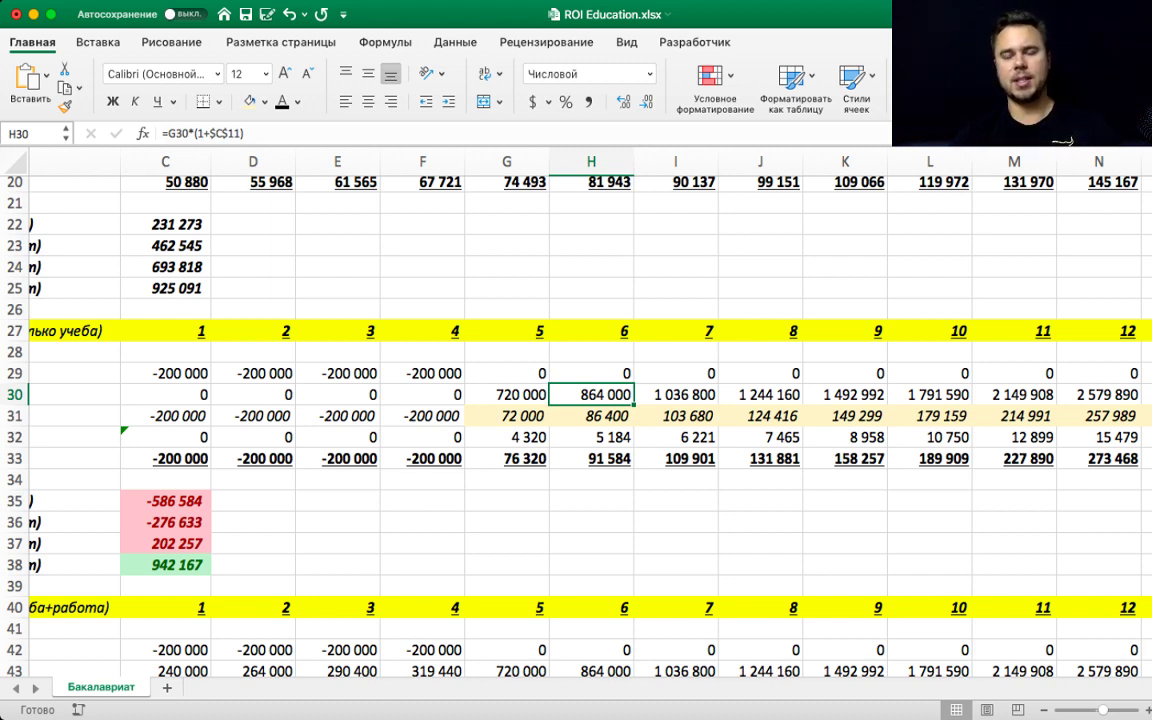
# - Inspect the year 5 formulas for free cash flow in G31, investment income in G32 and total cash inflow in G33 without altering them
pyautogui.click(591, 416)
pyautogui.click(507, 416)
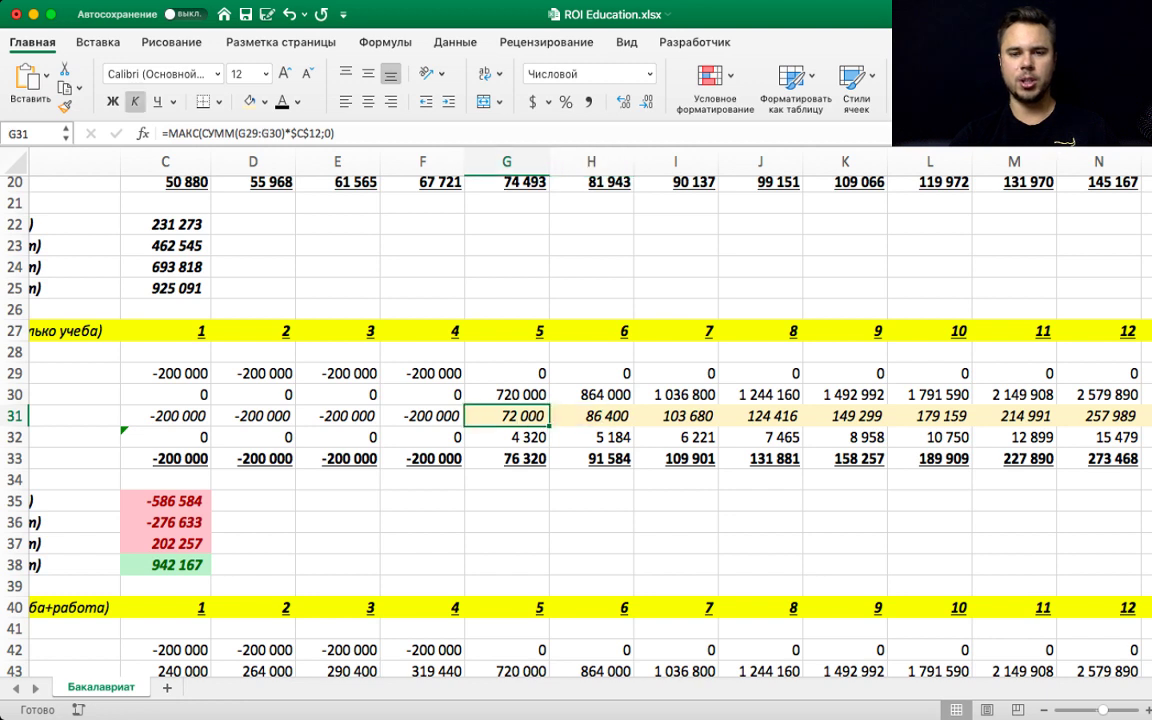
pyautogui.click(507, 437)
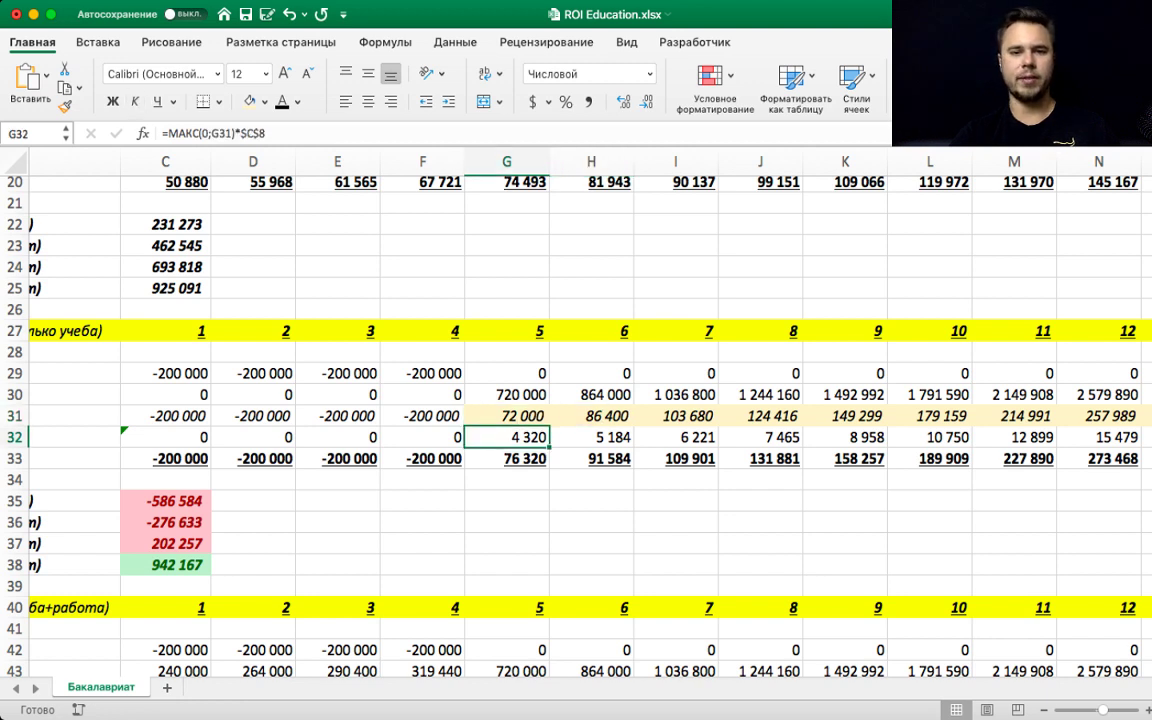
pyautogui.click(507, 458)
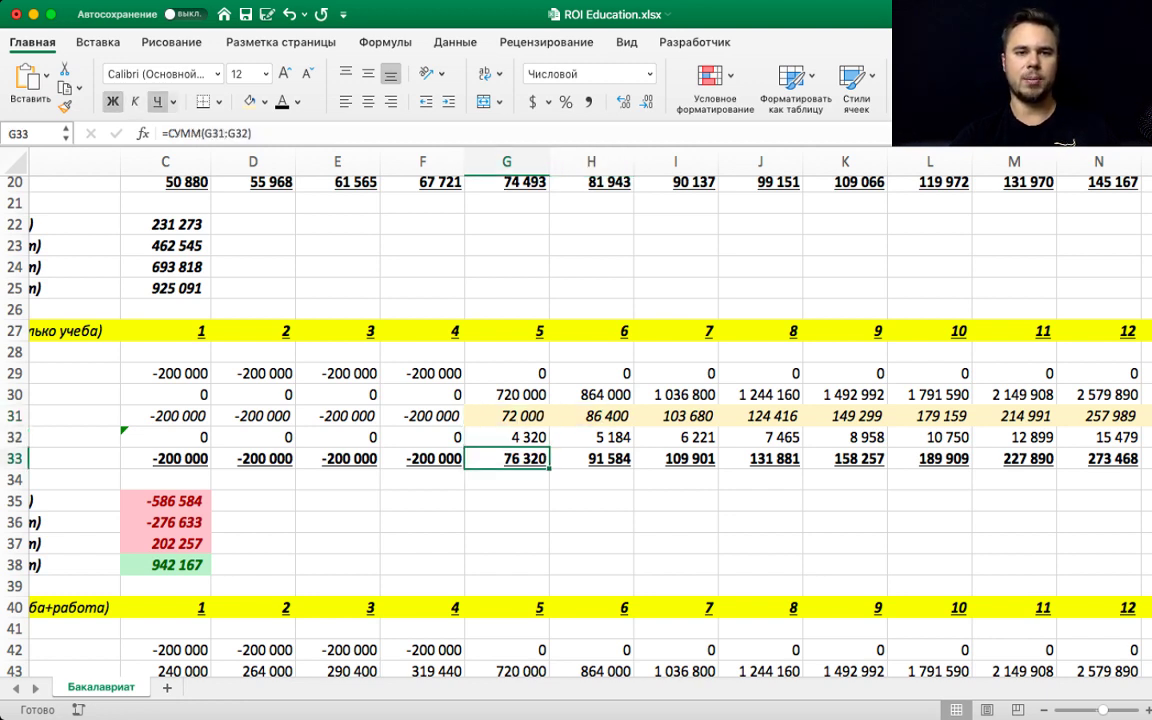
pyautogui.click(252, 133)
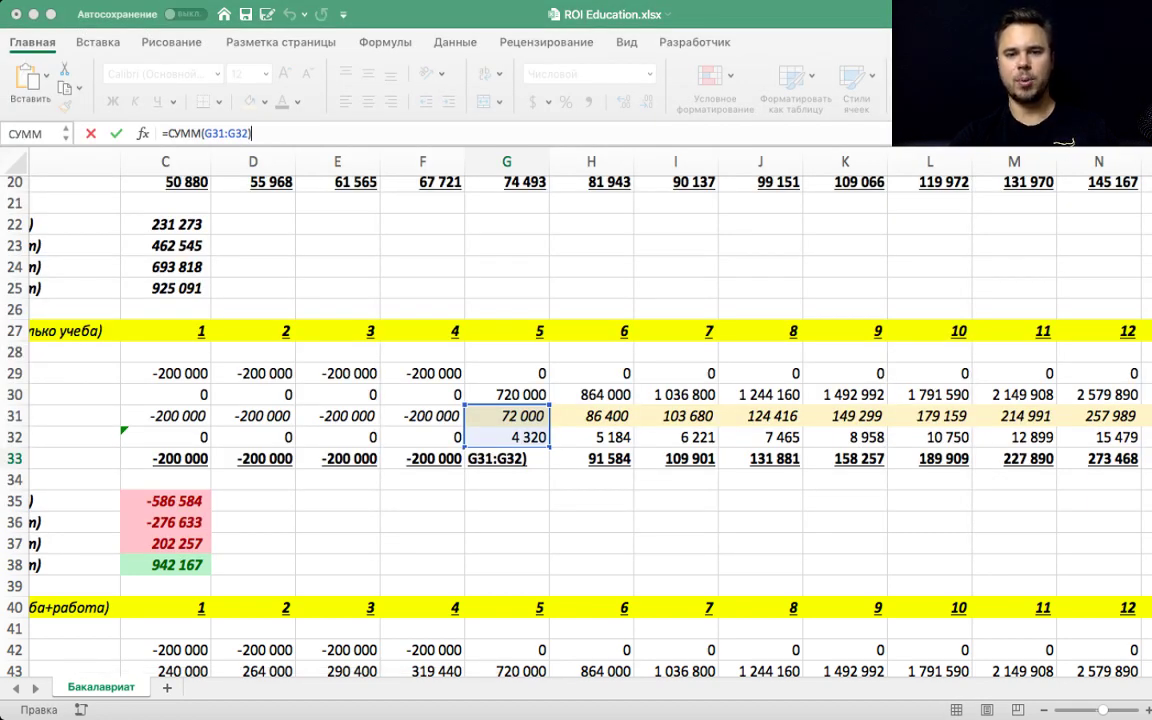
pyautogui.press('Escape')
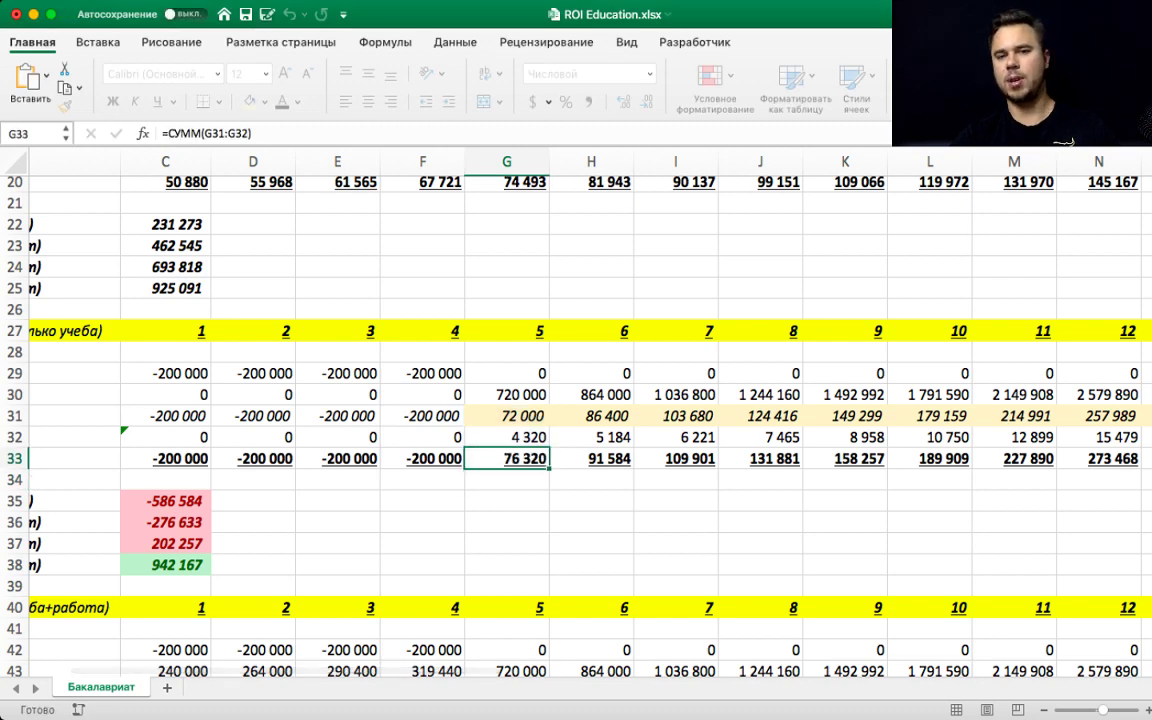
# - Trace the investment income in row 32 of the study-only scenario from year 5 to year 15
pyautogui.press('Up')
pyautogui.press('Right')
pyautogui.press('Right')
pyautogui.press('Right')
pyautogui.press('Right')
pyautogui.press('Right')
pyautogui.press('Right')
pyautogui.press('Right')
pyautogui.press('Right')
pyautogui.press('Right')
pyautogui.press('Right')
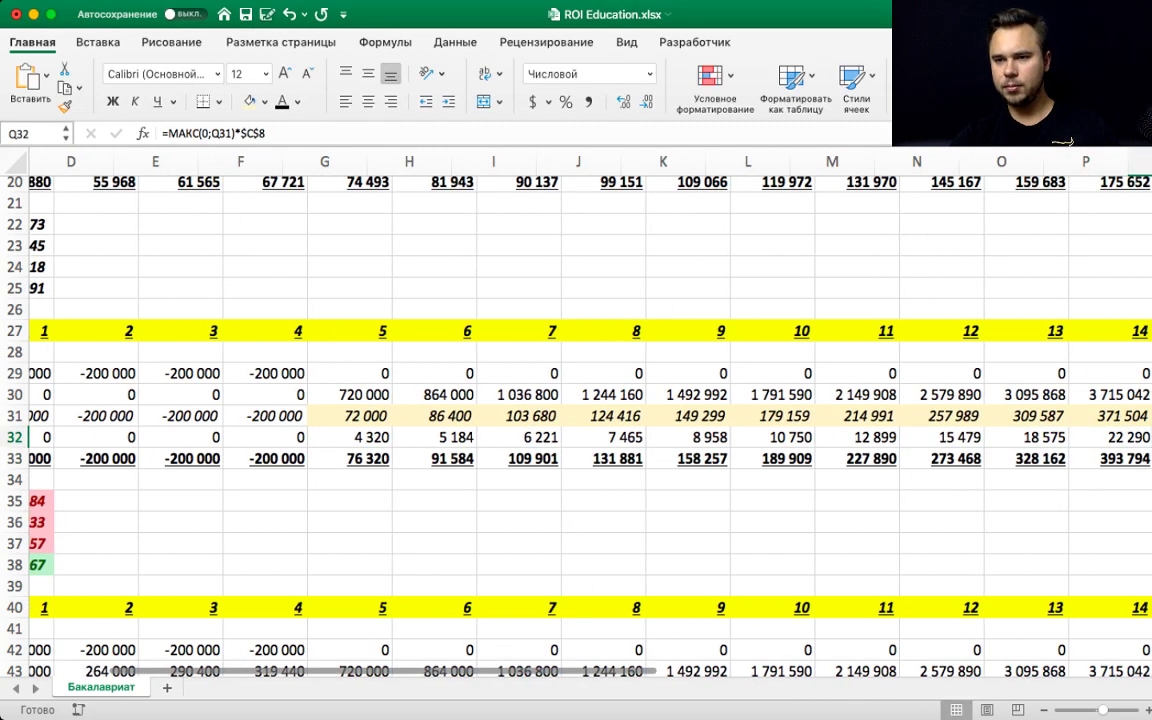
# - Trace the study-only scenario's investment income in row 32 through year 20 in V32 and back to the start of the row
pyautogui.press('Right')
pyautogui.press('Right')
pyautogui.press('Right')
pyautogui.press('Right')
pyautogui.press('Right')
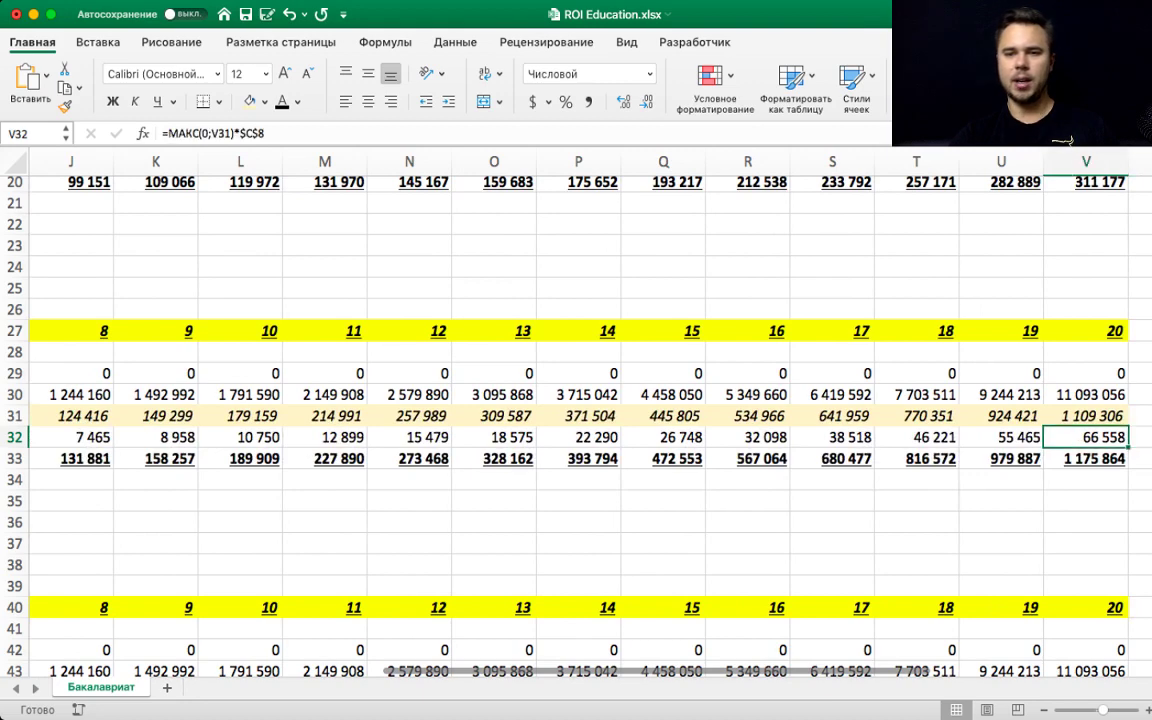
pyautogui.press('Left')
pyautogui.press('Left')
pyautogui.press('Left')
pyautogui.press('Left')
pyautogui.press('Left')
pyautogui.press('Left')
pyautogui.press('Left')
pyautogui.press('Left')
pyautogui.press('Left')
pyautogui.press('Left')
pyautogui.press('Left')
pyautogui.press('Left')
pyautogui.press('Left')
pyautogui.press('Left')
pyautogui.press('Left')
pyautogui.press('Left')
pyautogui.press('Left')
pyautogui.press('Left')
pyautogui.press('Left')
pyautogui.press('Left')
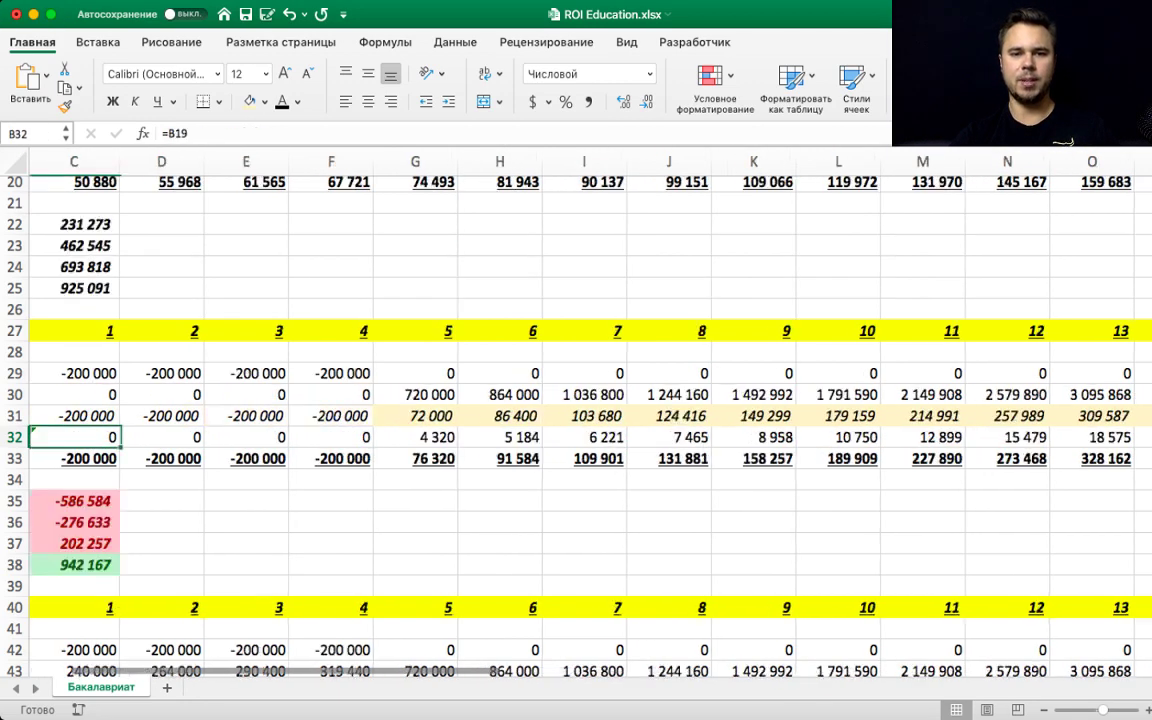
pyautogui.press('Left')
pyautogui.scroll(-2, 576, 420)
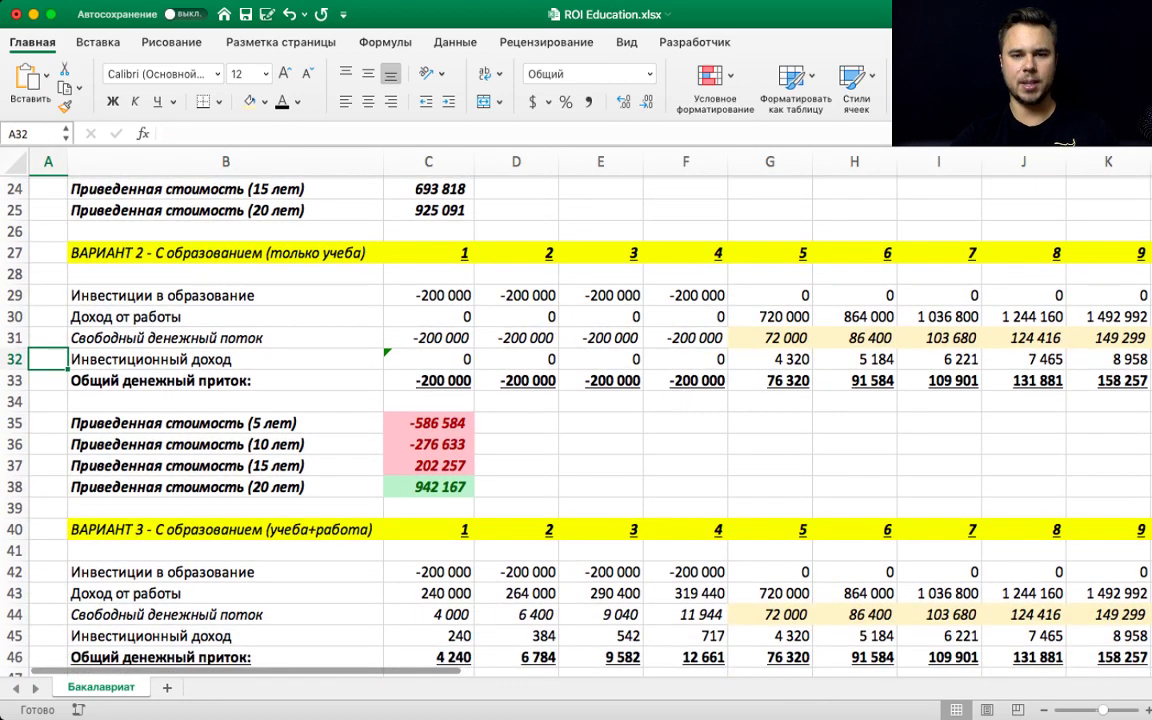
# - Examine the study-only scenario's 5-year and 10-year present values in C35 and C36
pyautogui.moveTo(428, 444); pyautogui.dragTo(428, 423)
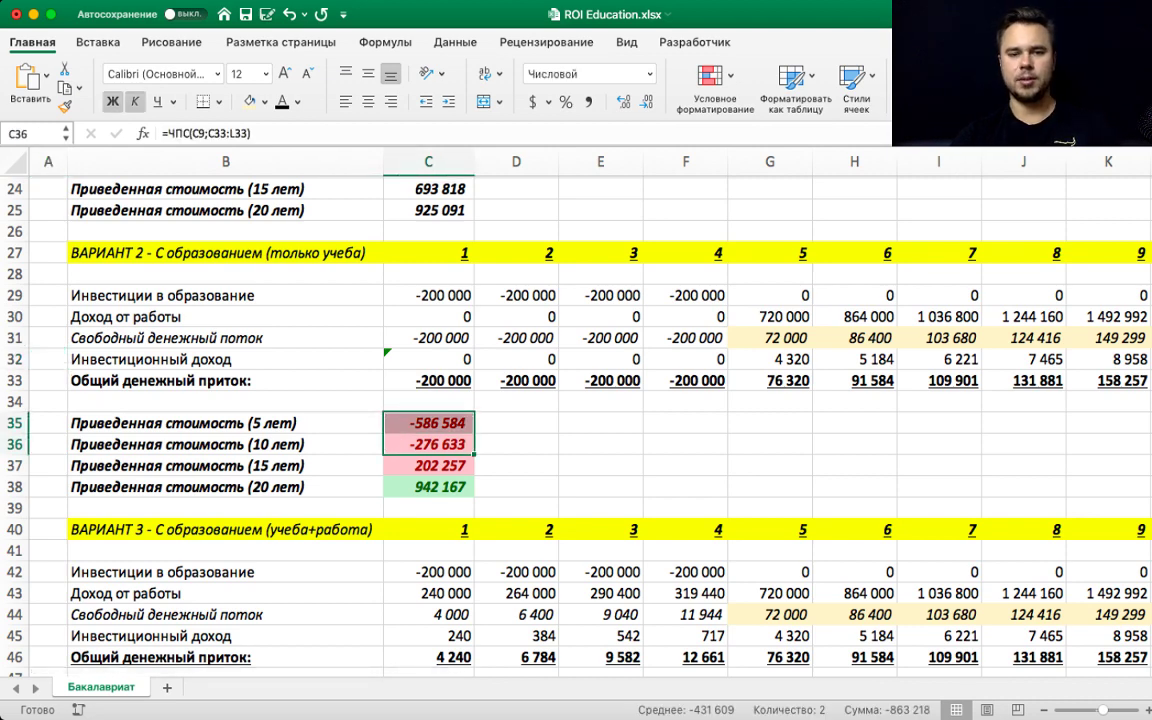
pyautogui.click(516, 465)
pyautogui.scroll(-1, 516, 441)
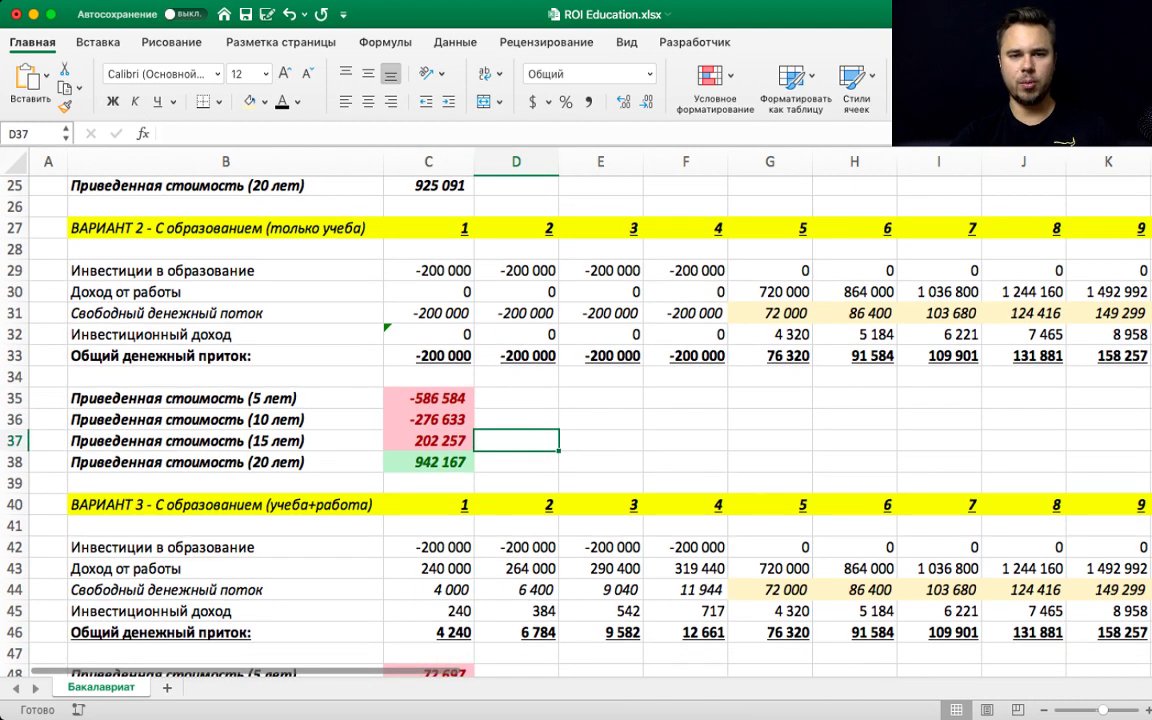
pyautogui.click(428, 419)
pyautogui.click(428, 398)
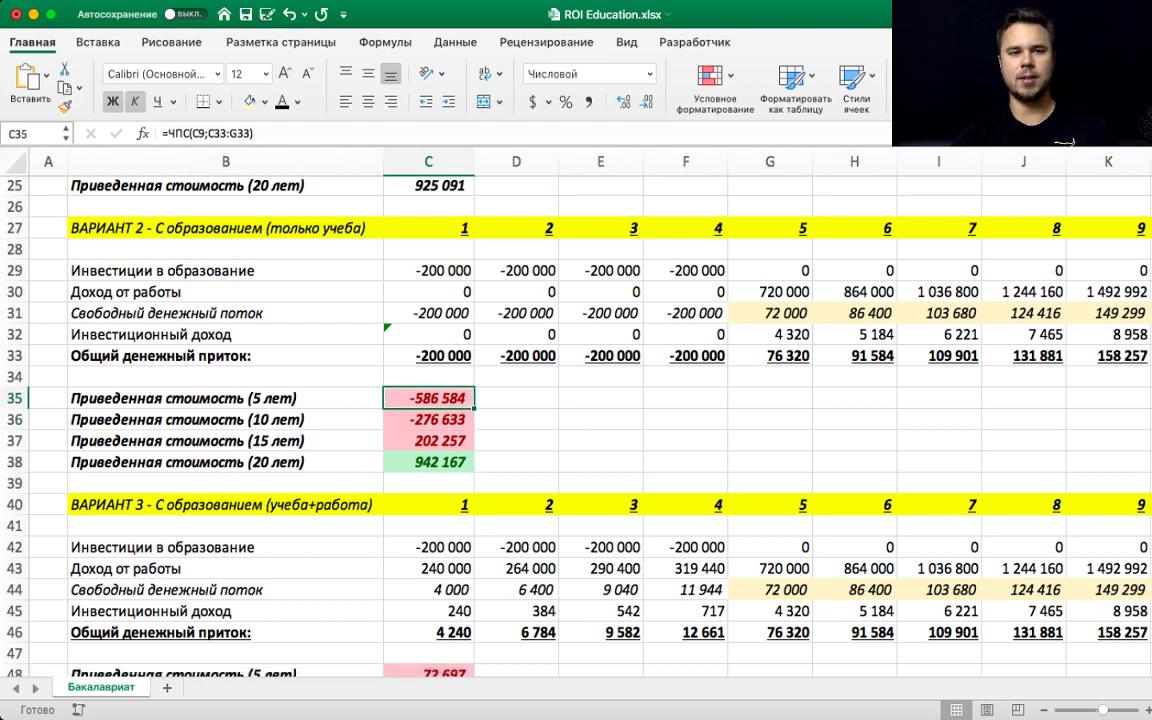
# - Inspect the cash flow ranges referenced by the present value formulas in C35 and C36 without altering them
pyautogui.click(420, 133)
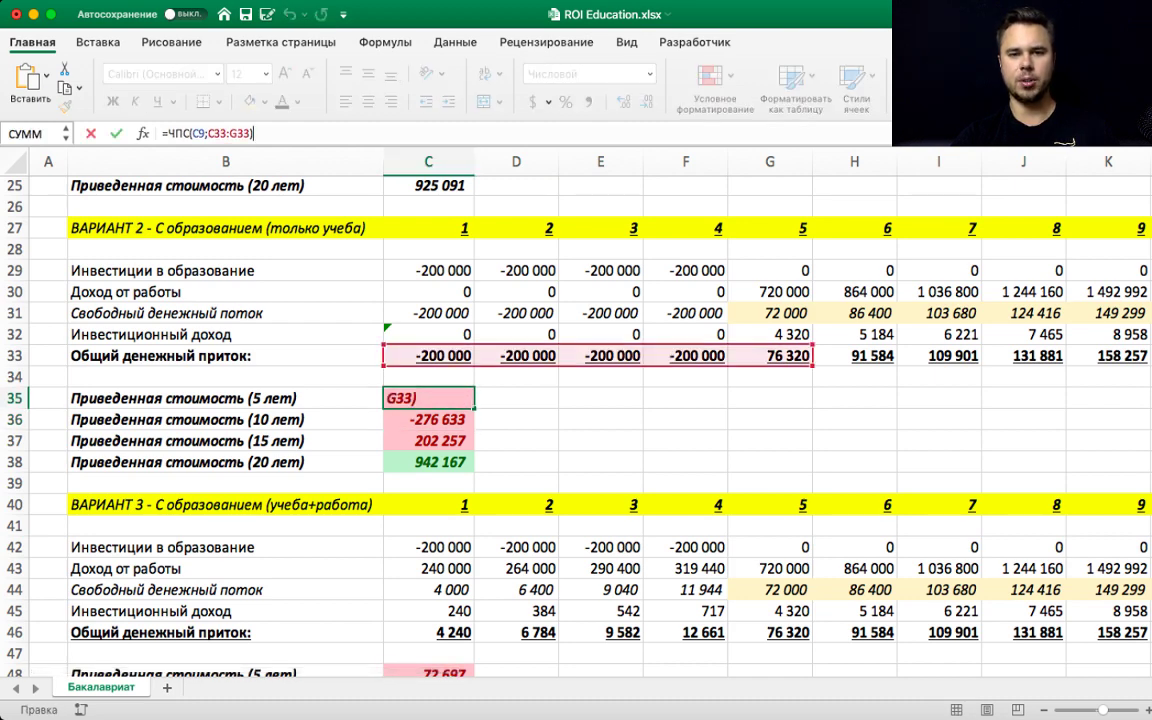
pyautogui.press('Return')
pyautogui.press('Up')
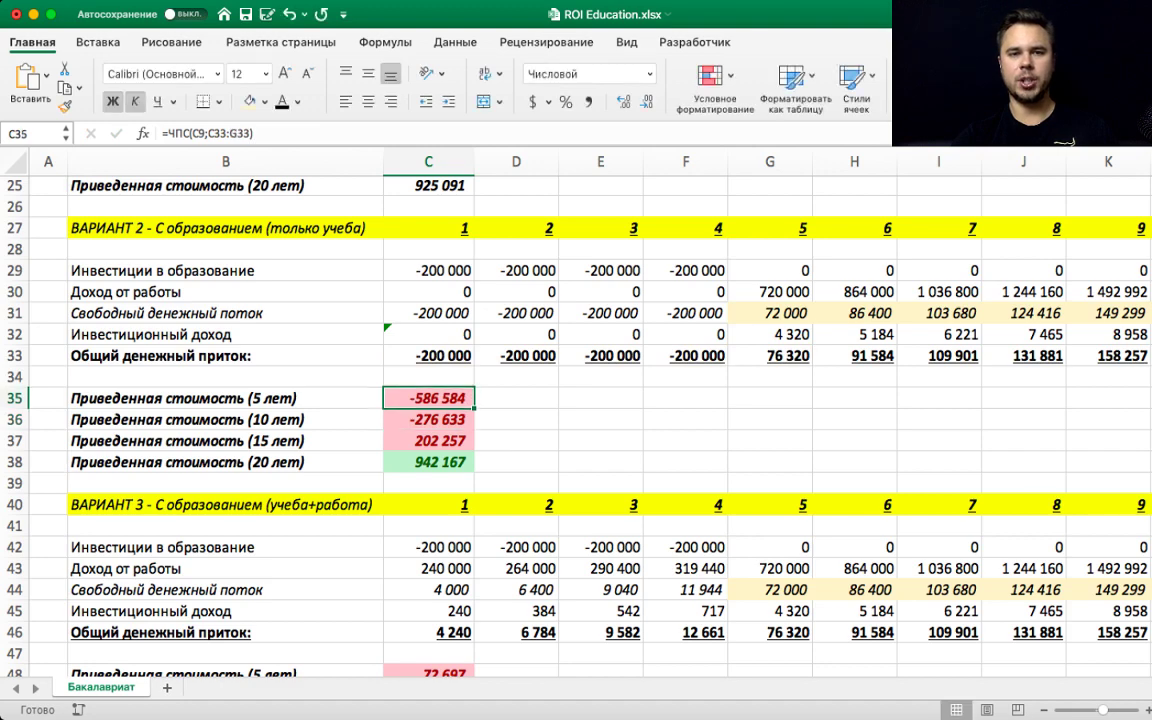
pyautogui.press('F2')
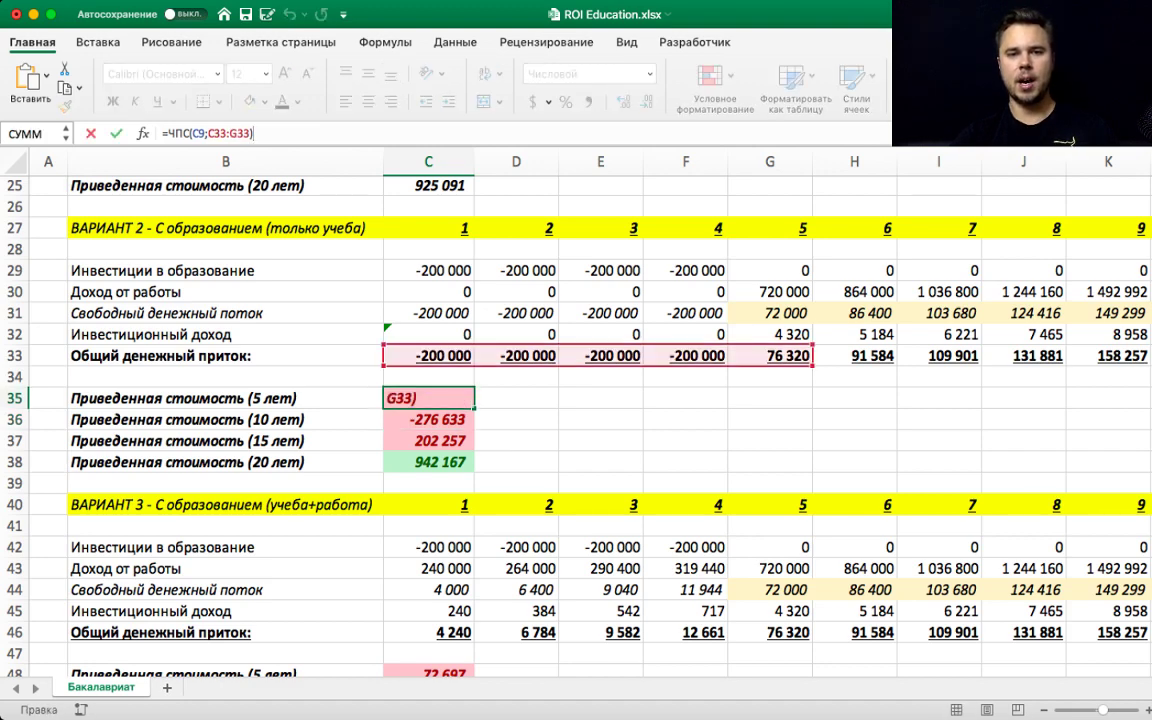
pyautogui.press('Return')
pyautogui.press('F2')
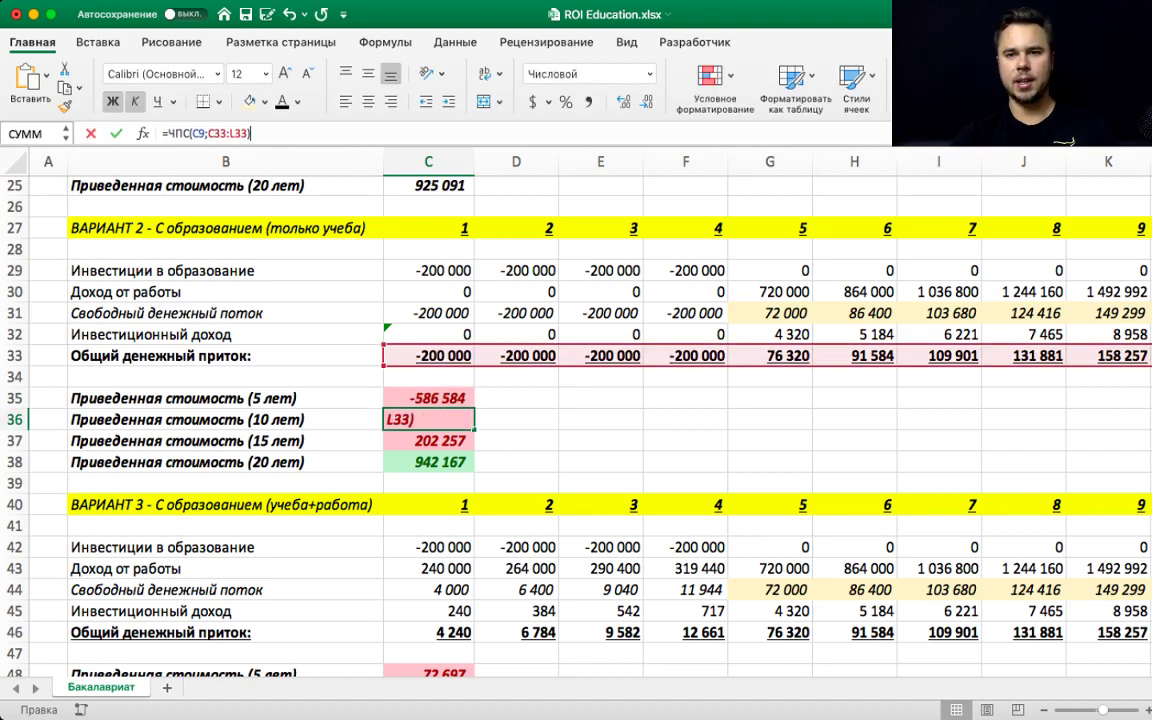
pyautogui.scroll(-2, 576, 400)
pyautogui.press('Return')
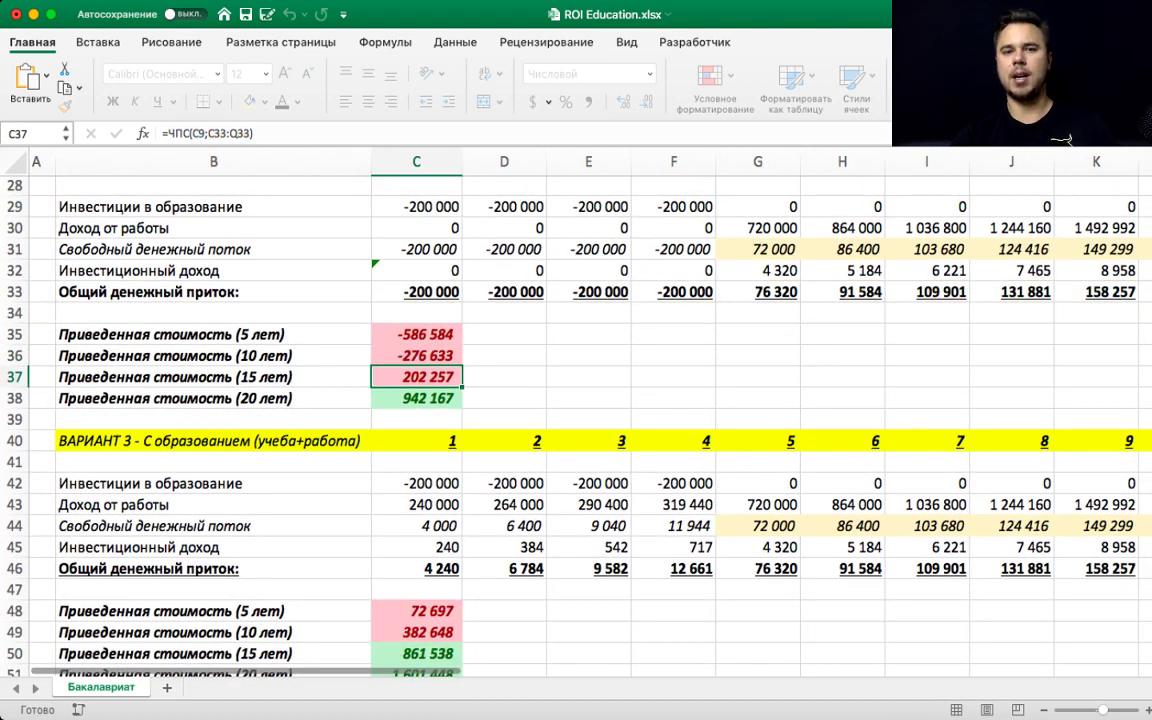
pyautogui.press('Up')
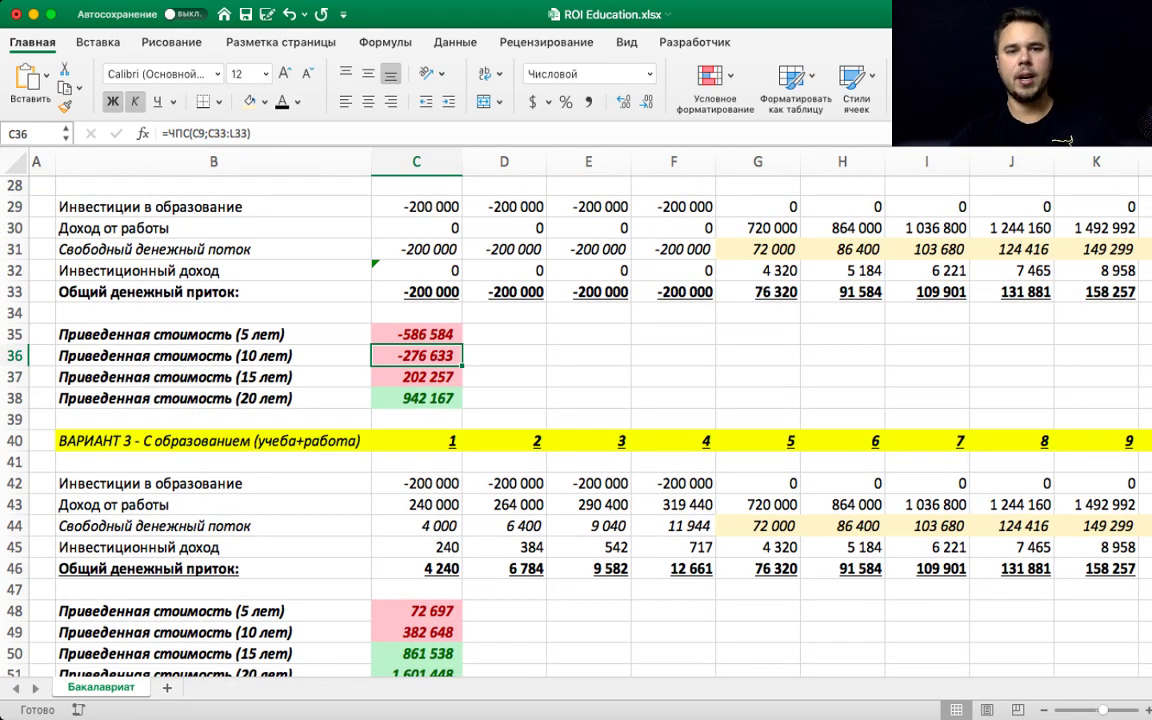
# - Compare the 15-year present value of the study-only scenario in C37 with the no-education value in C24
pyautogui.click(416, 377)
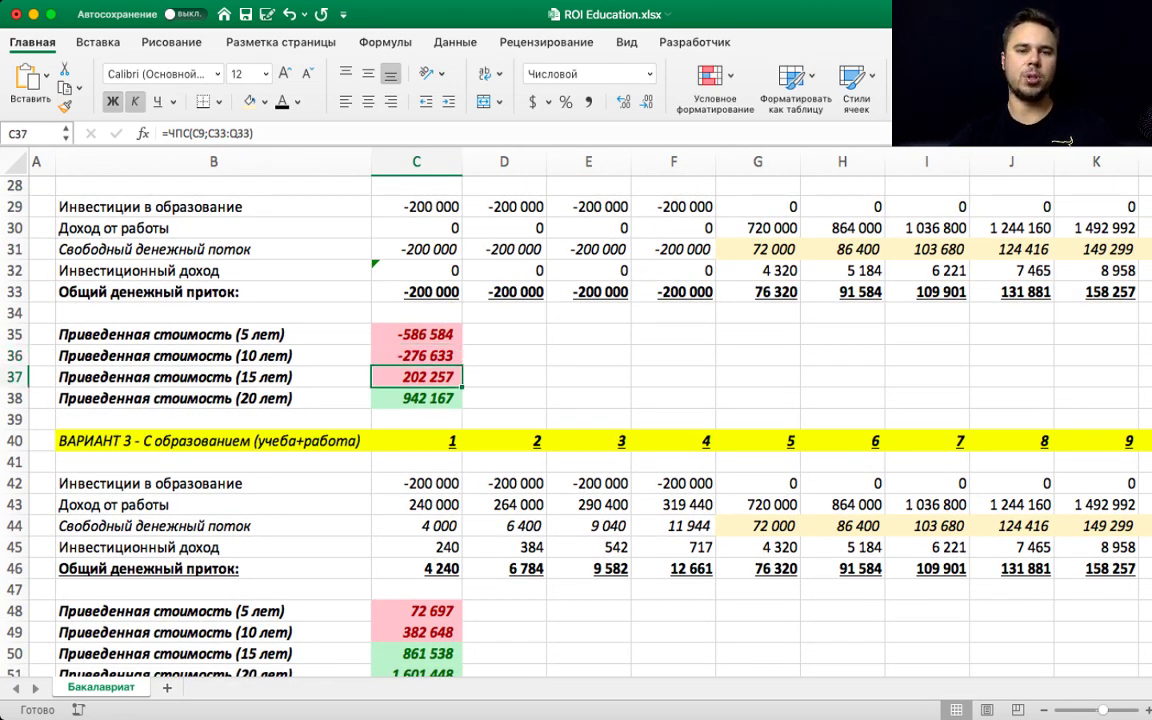
pyautogui.scroll(5, 576, 400)
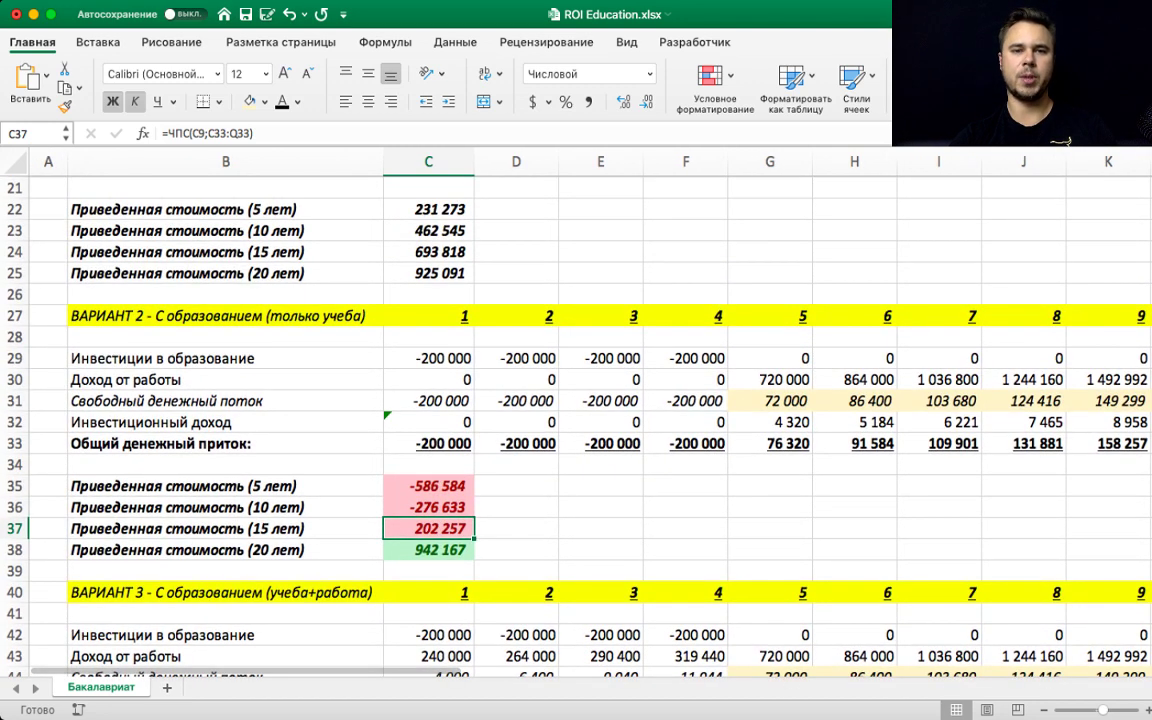
pyautogui.keyDown('super'); pyautogui.click(428, 252); pyautogui.keyUp('super')
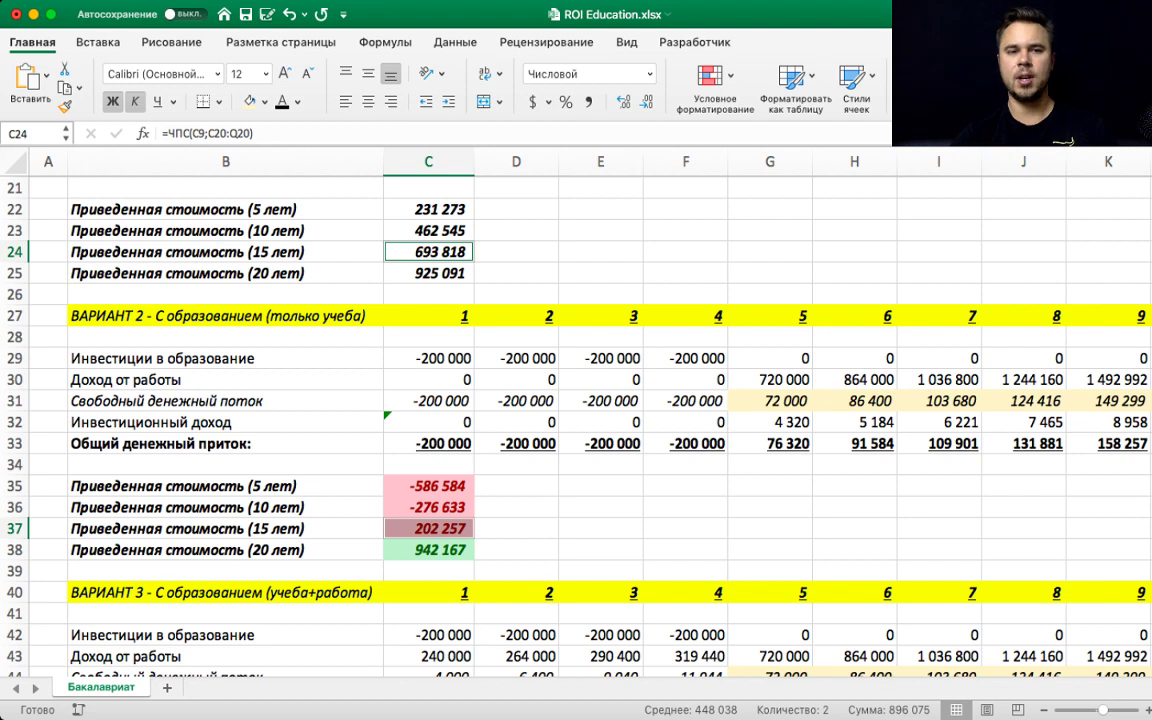
pyautogui.click(516, 570)
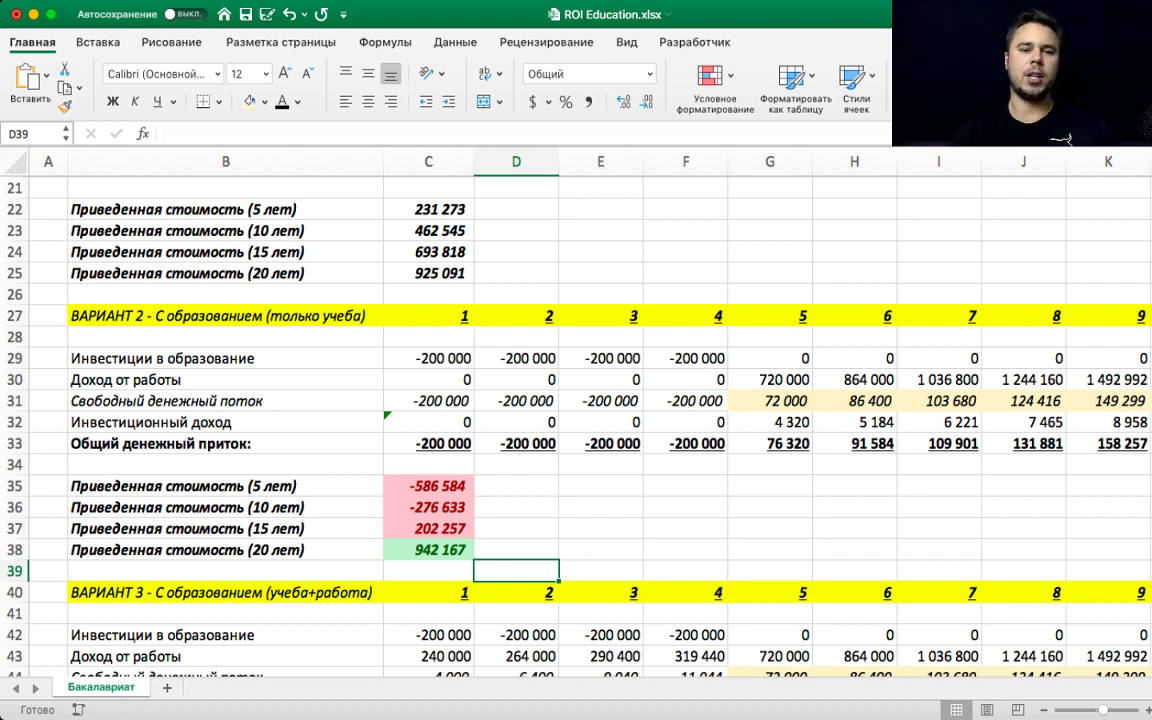
# - Compare the 20-year present values of the study-only and no-education scenarios in C38 and C25, returning to the 15-year value in C37
pyautogui.press('Up')
pyautogui.press('Left')
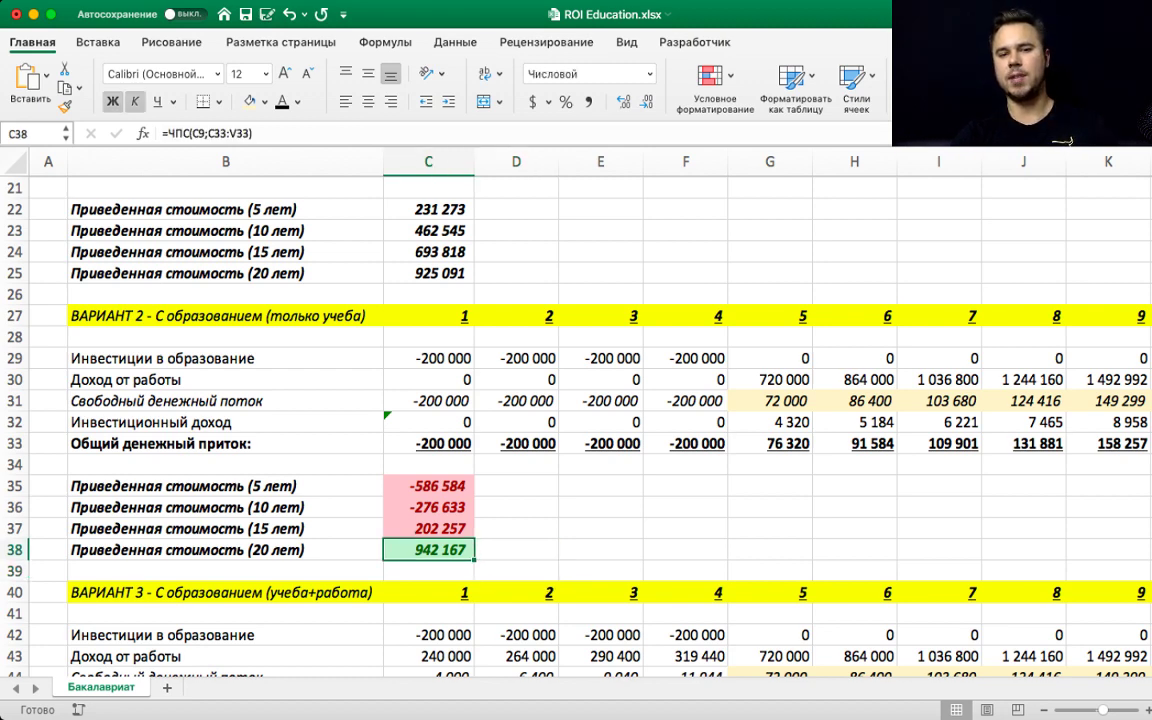
pyautogui.hscroll(2, 576, 400)
pyautogui.scroll(-1, 576, 400)
pyautogui.scroll(1, 576, 400)
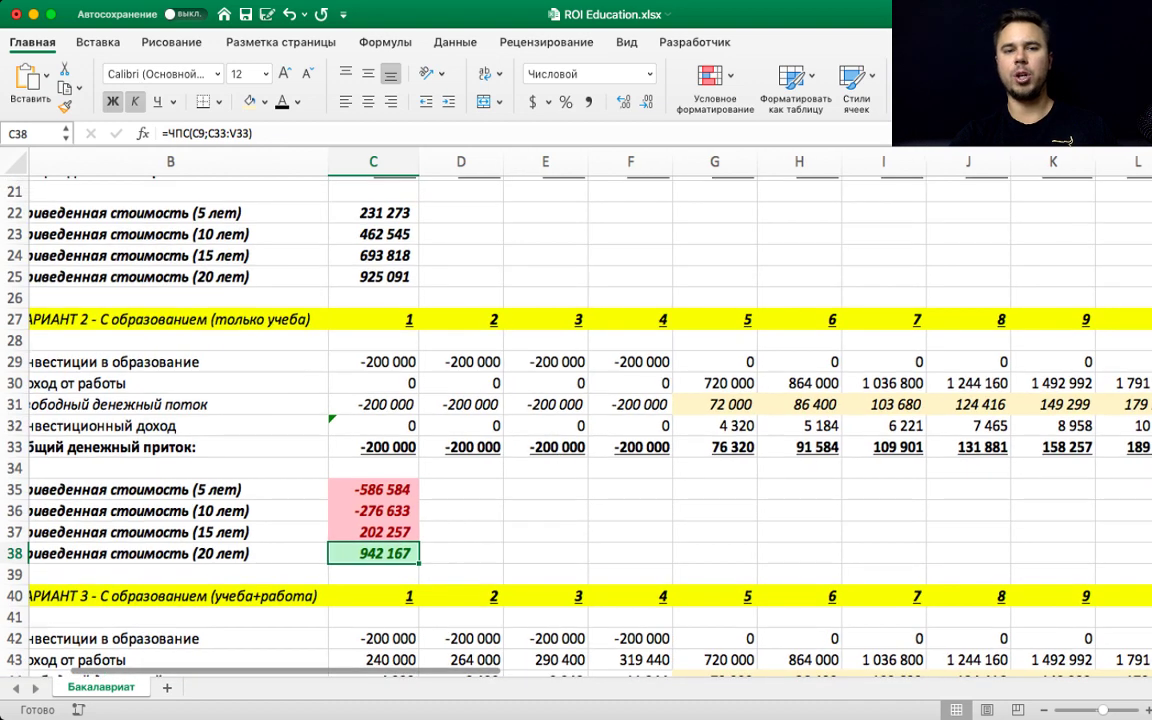
pyautogui.click(373, 276)
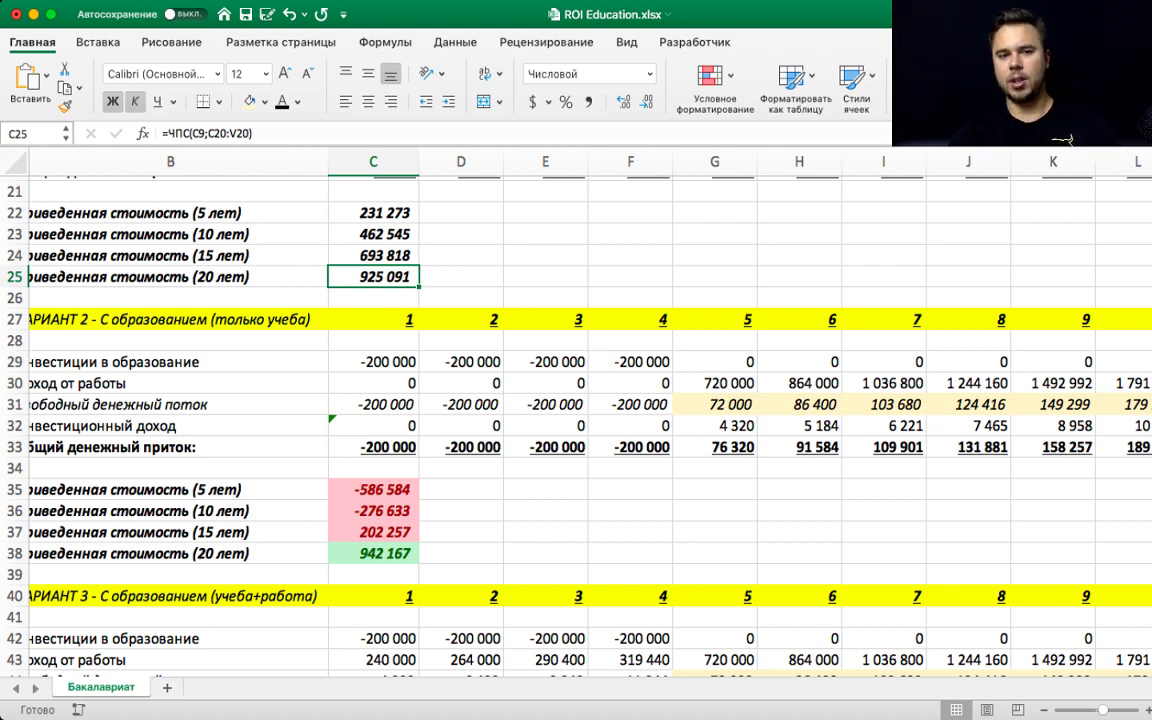
pyautogui.click(373, 532)
pyautogui.hscroll(-1, 373, 532)
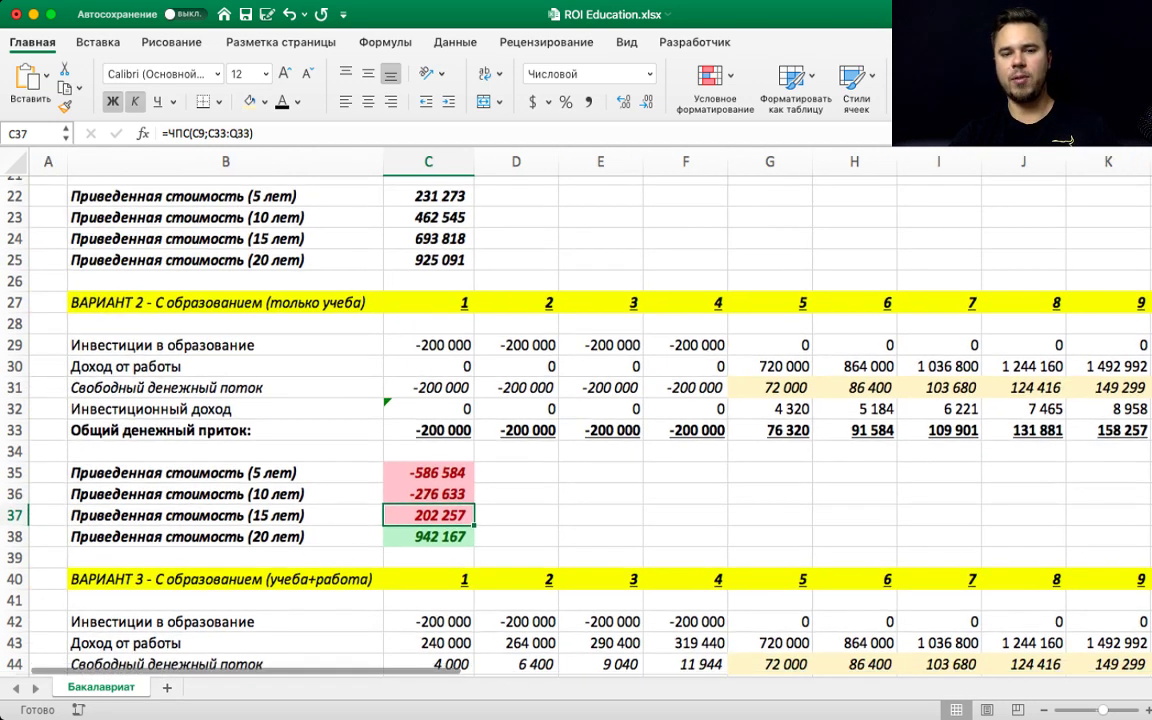
# - Inspect the year 1 work income formula of the study-plus-work scenario in C43 and its referenced income in C17 without altering it
pyautogui.scroll(-2, 518, 400)
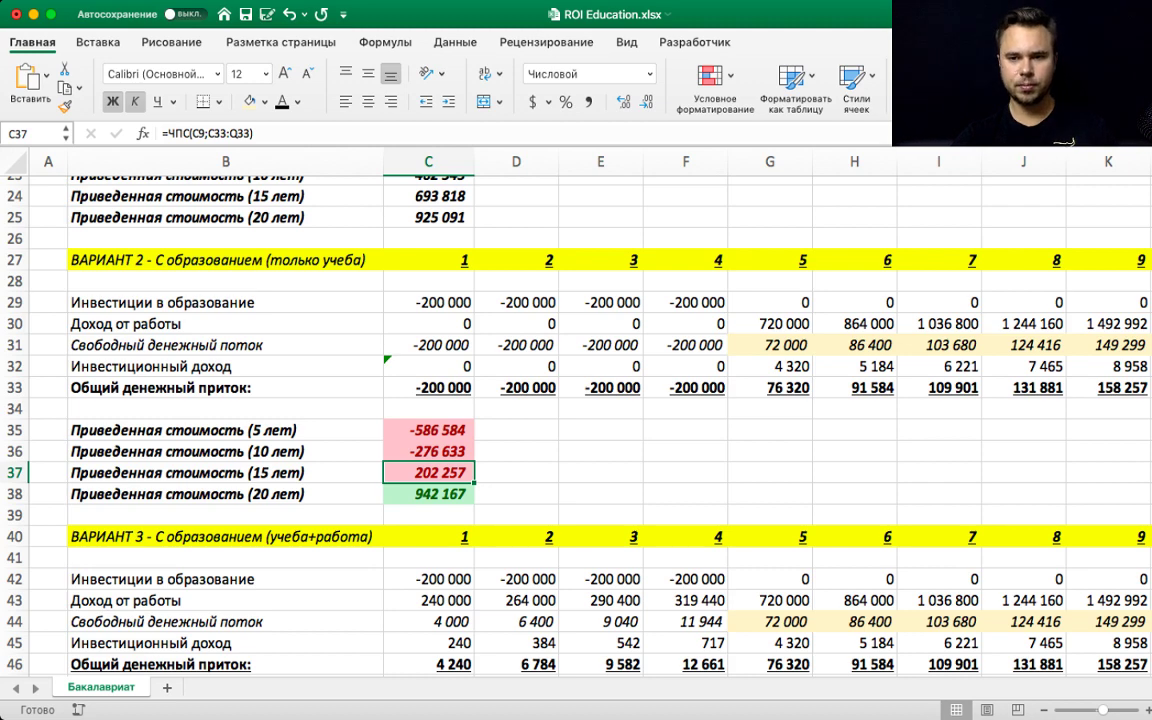
pyautogui.scroll(-9, 518, 384)
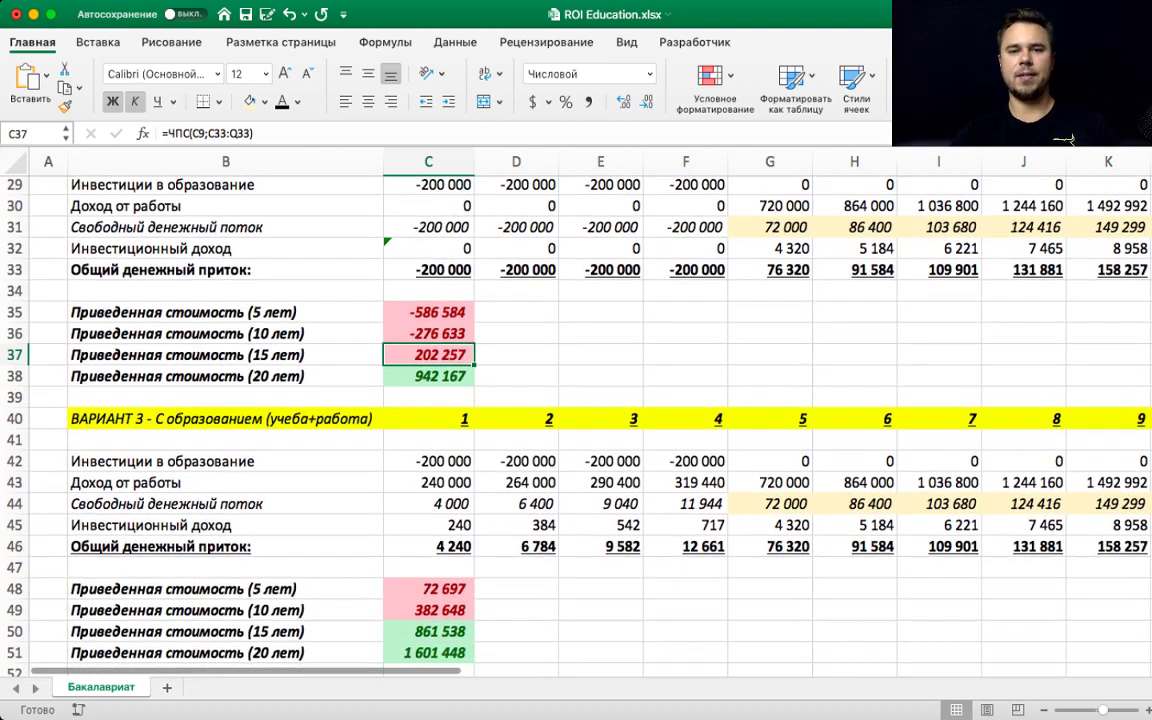
pyautogui.scroll(7, 518, 420)
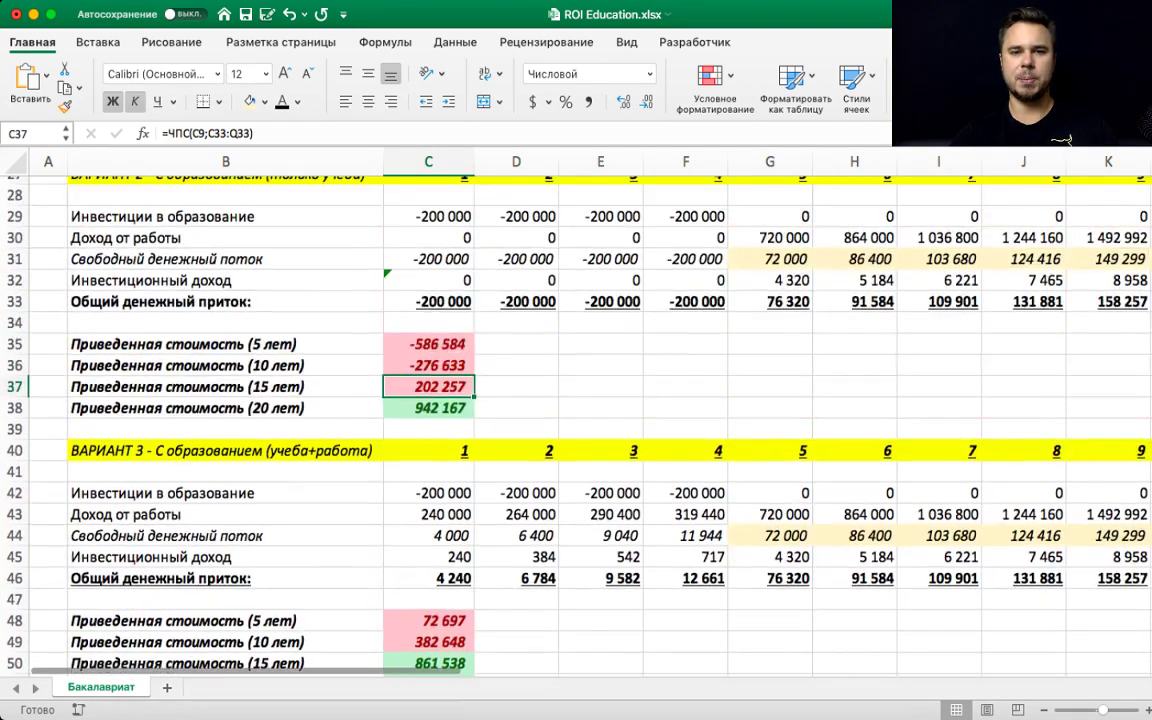
pyautogui.scroll(-8, 518, 420)
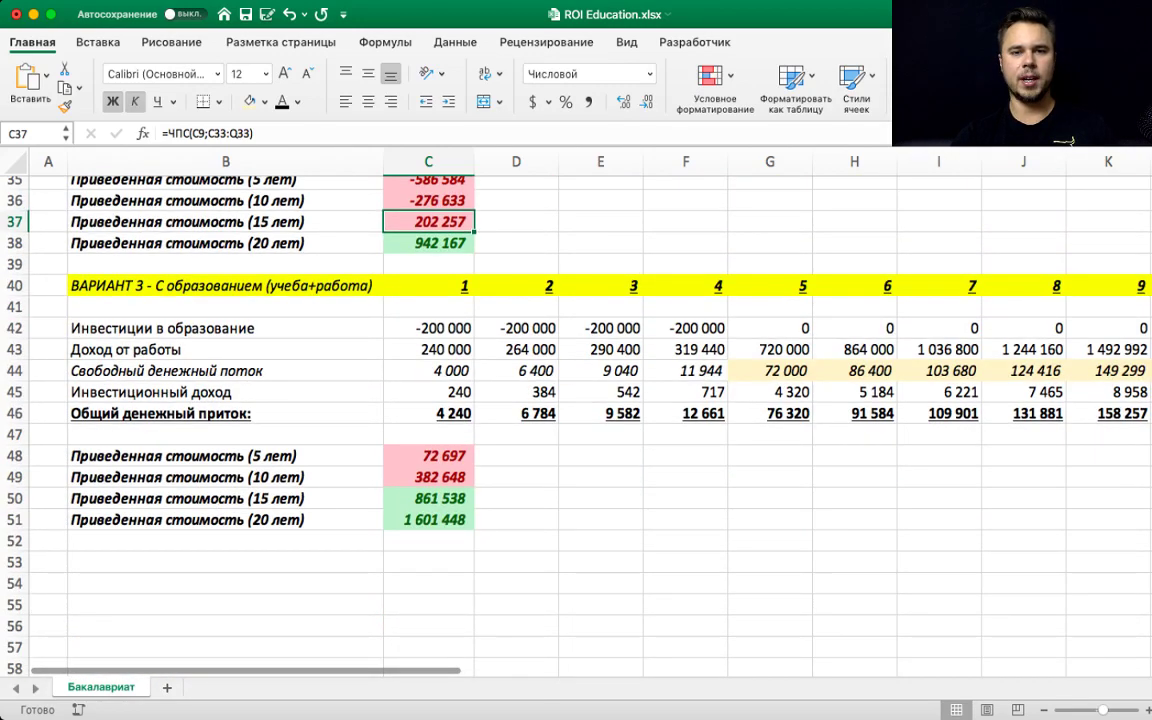
pyautogui.click(428, 349)
pyautogui.press('F2')
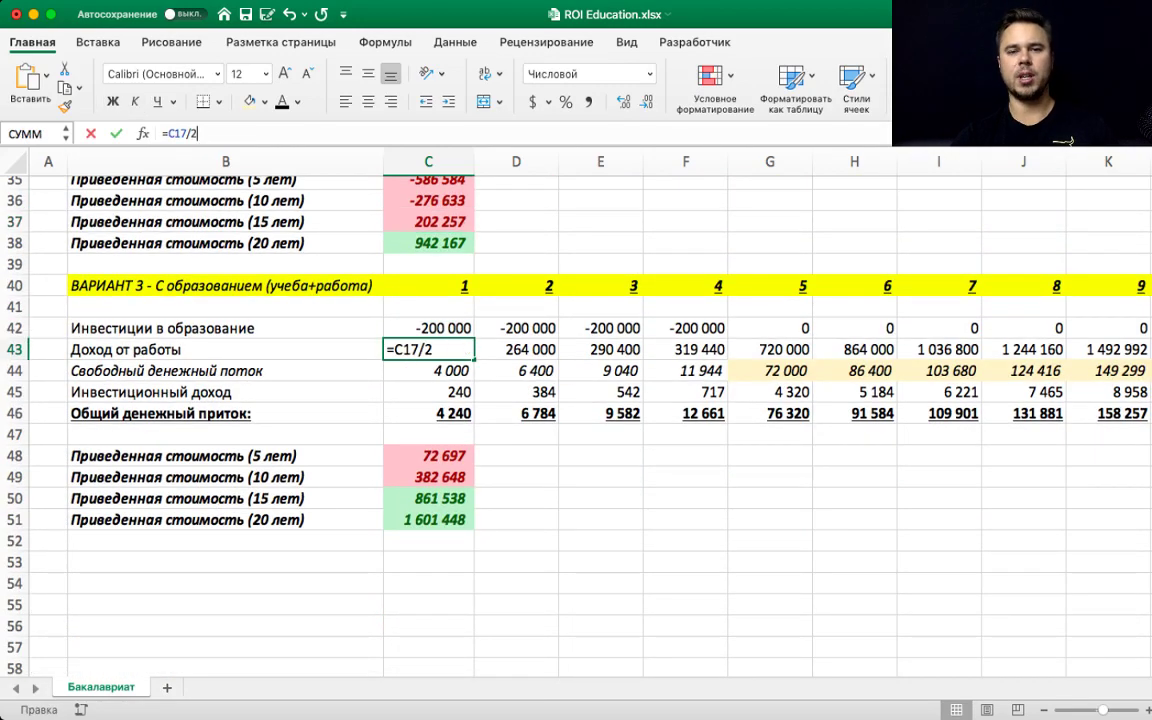
pyautogui.scroll(10, 518, 384)
pyautogui.scroll(1, 518, 384)
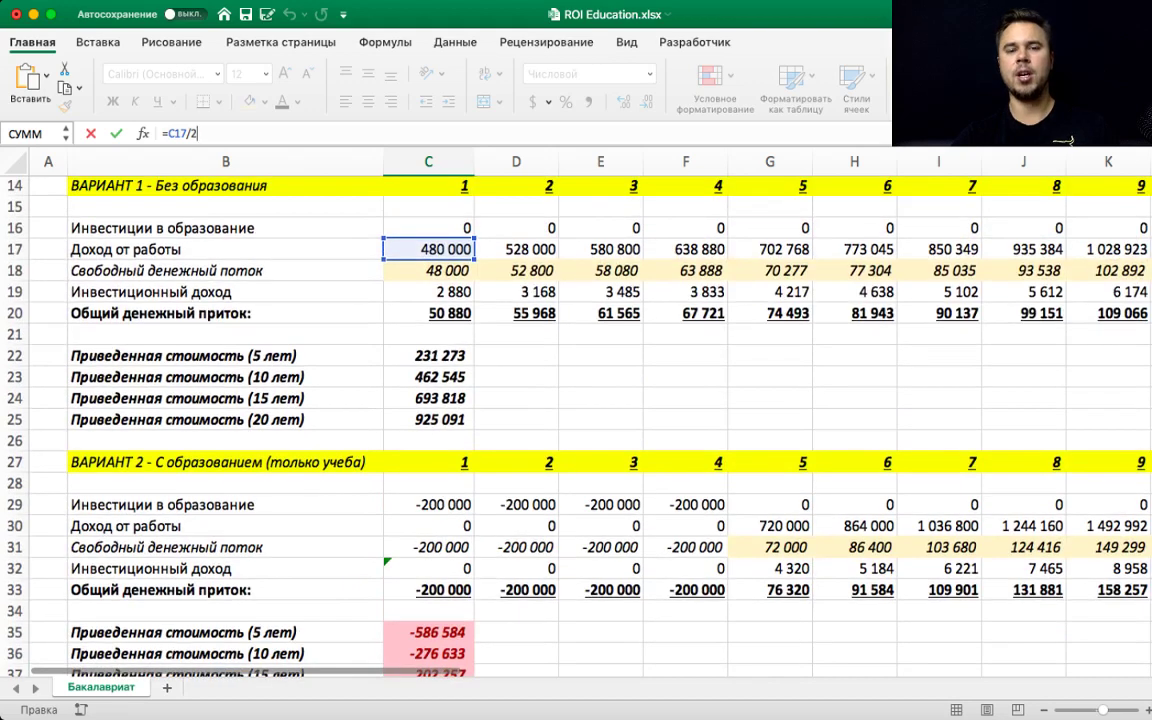
pyautogui.scroll(1, 518, 384)
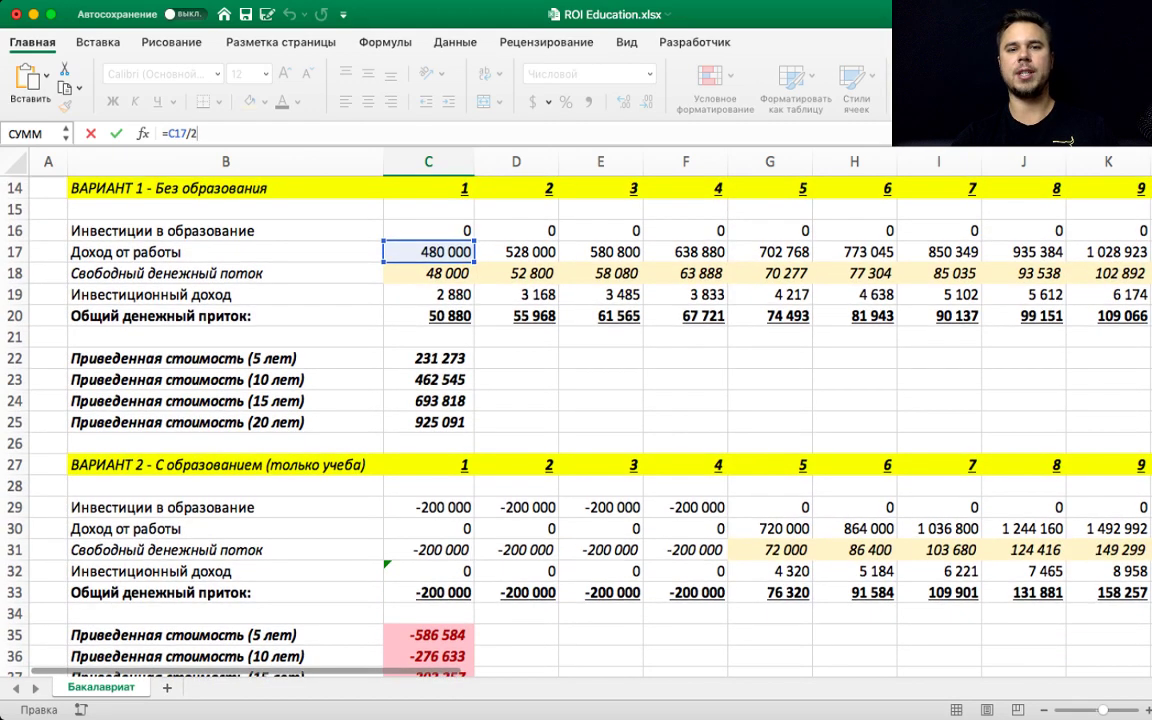
pyautogui.scroll(-12, 518, 384)
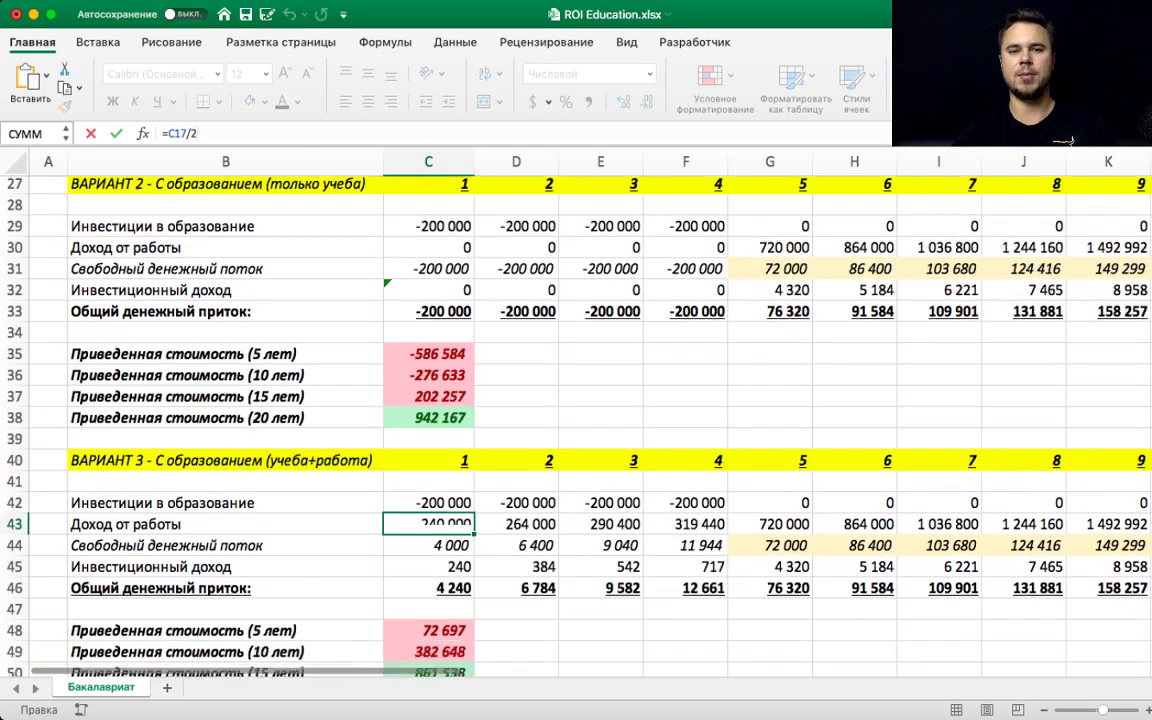
pyautogui.press('Return')
pyautogui.press('Up')
# - Trace the study-plus-work scenario's work income in row 43 from year 1 to year 4 in F43
pyautogui.hotkey('ctrl', 'c')
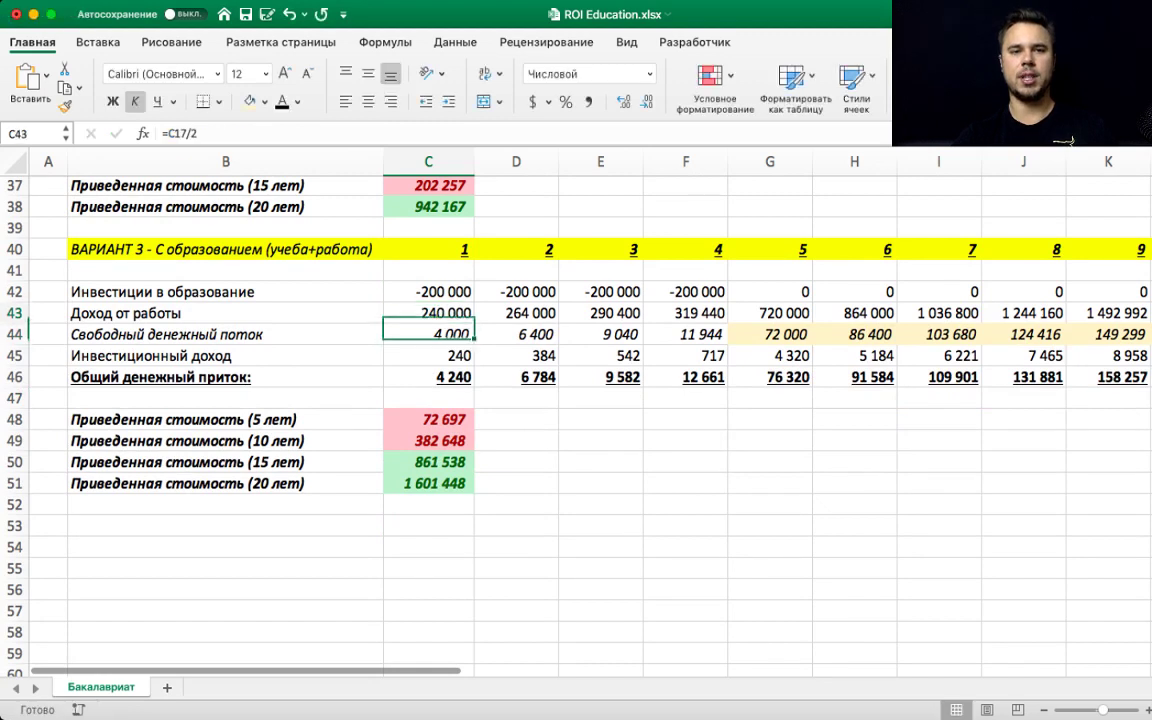
pyautogui.press('Right')
pyautogui.hotkey('ctrl', 'v')
pyautogui.press('Right')
pyautogui.press('Right')
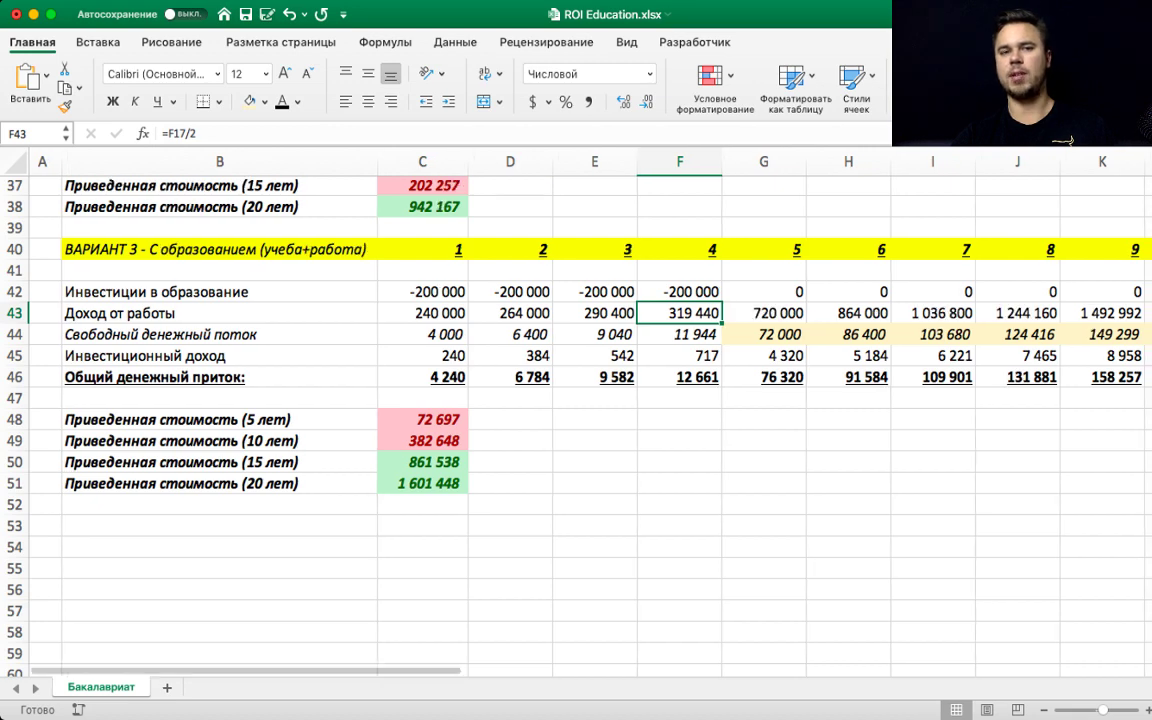
# - Examine the study-plus-work scenario's investments and work income, free cash flow in C44:F44 and investment income in C45:F45
pyautogui.hscroll(1, 520, 380)
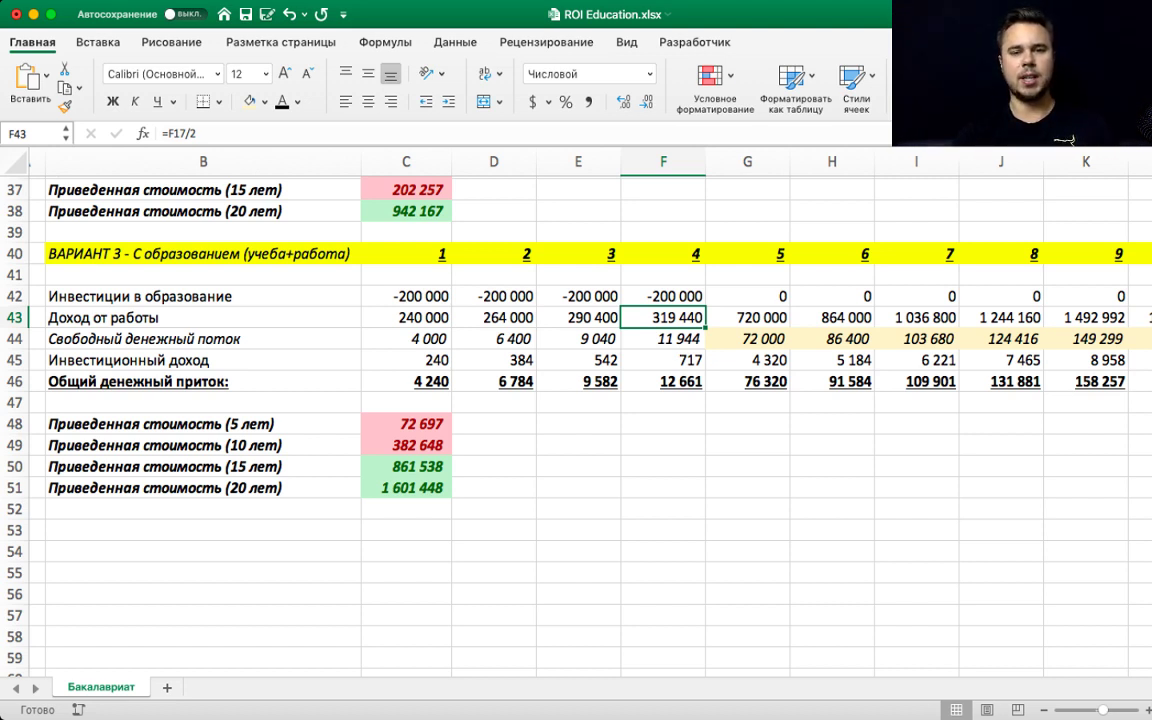
pyautogui.moveTo(406, 296); pyautogui.dragTo(578, 317)
pyautogui.moveTo(405, 338); pyautogui.dragTo(663, 338)
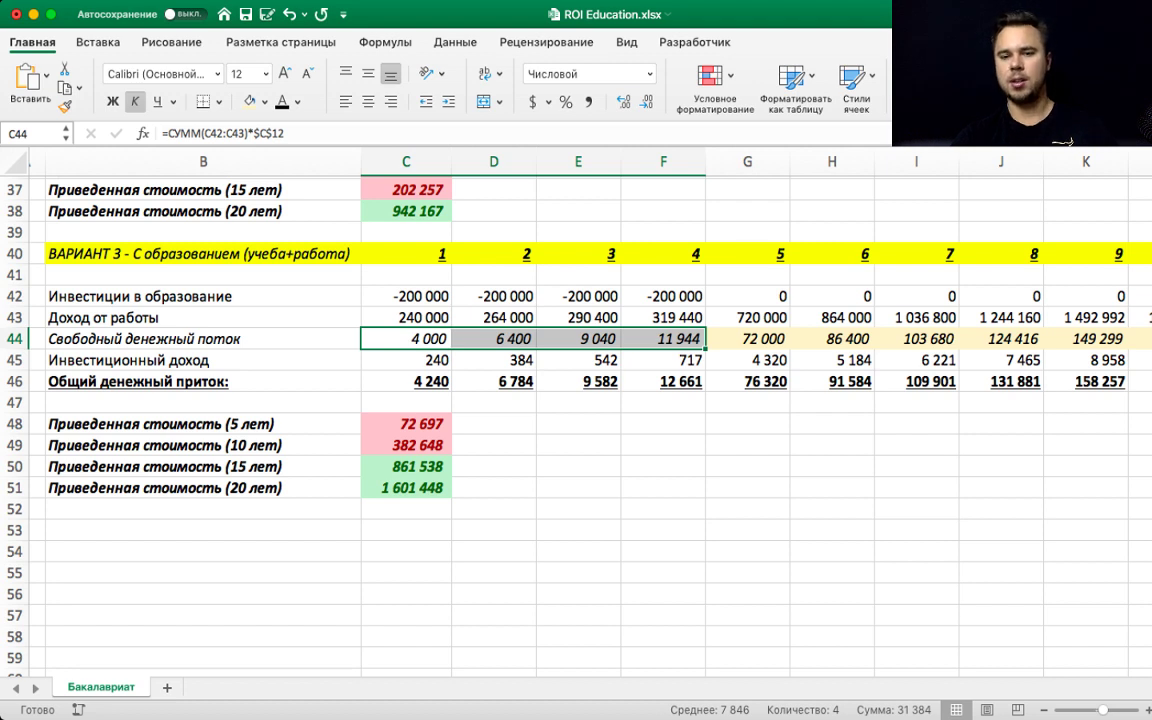
pyautogui.press('super+Tab')
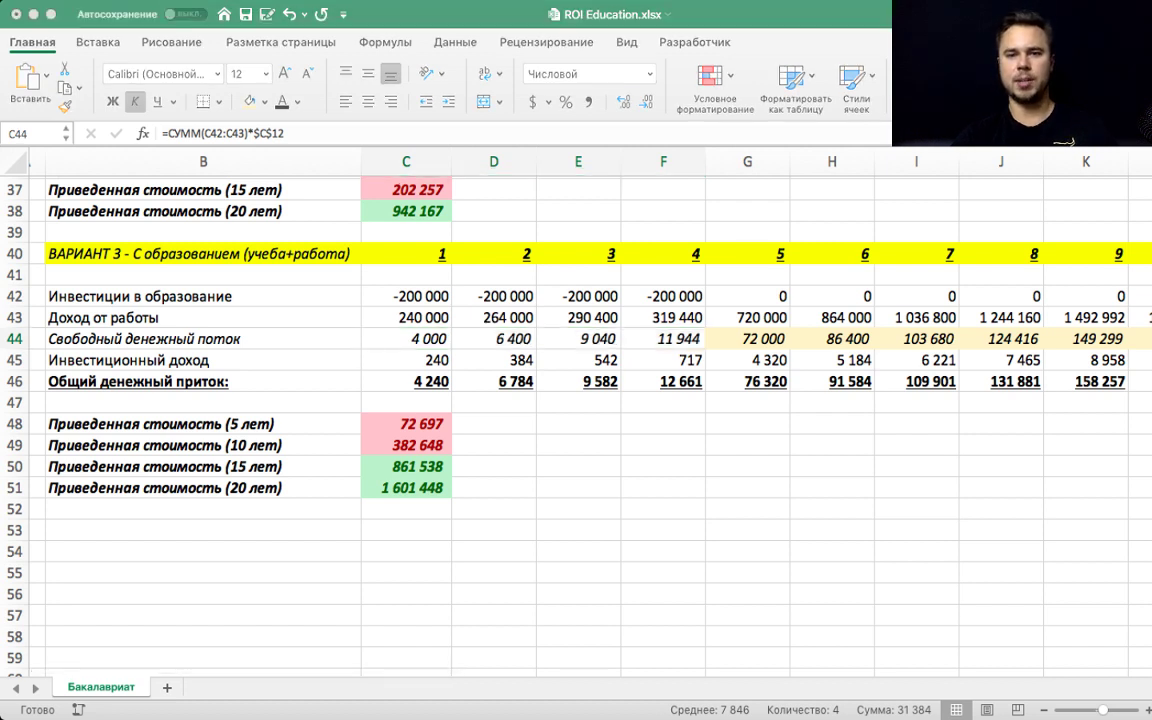
pyautogui.press('super+Tab')
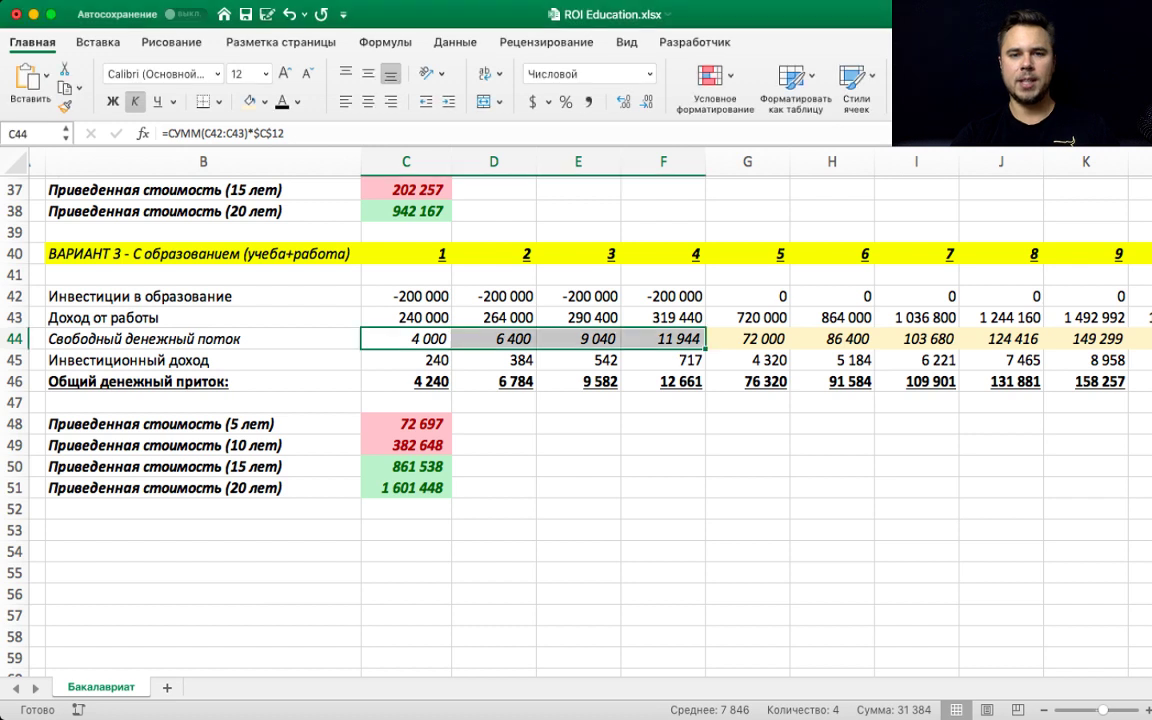
pyautogui.moveTo(406, 360); pyautogui.dragTo(663, 360)
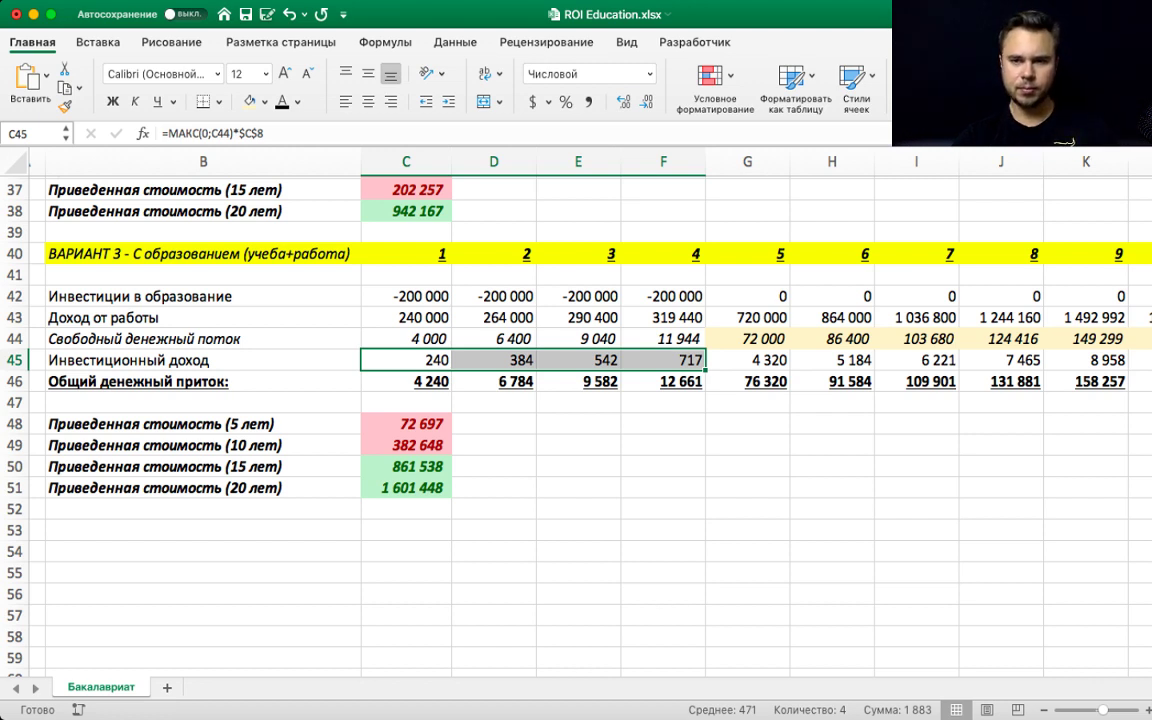
# - Inspect the 5-year and 10-year present value formulas of the study-plus-work scenario in C48 and C49 without altering them
pyautogui.click(406, 424)
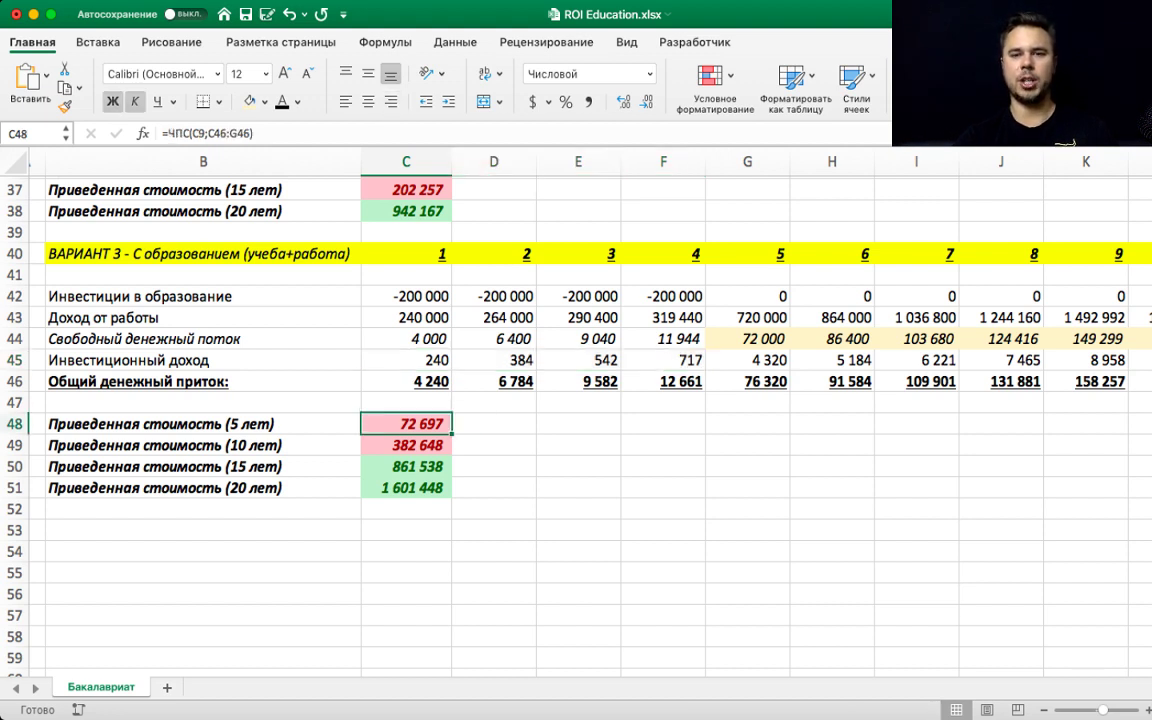
pyautogui.press('F2')
pyautogui.press('Return')
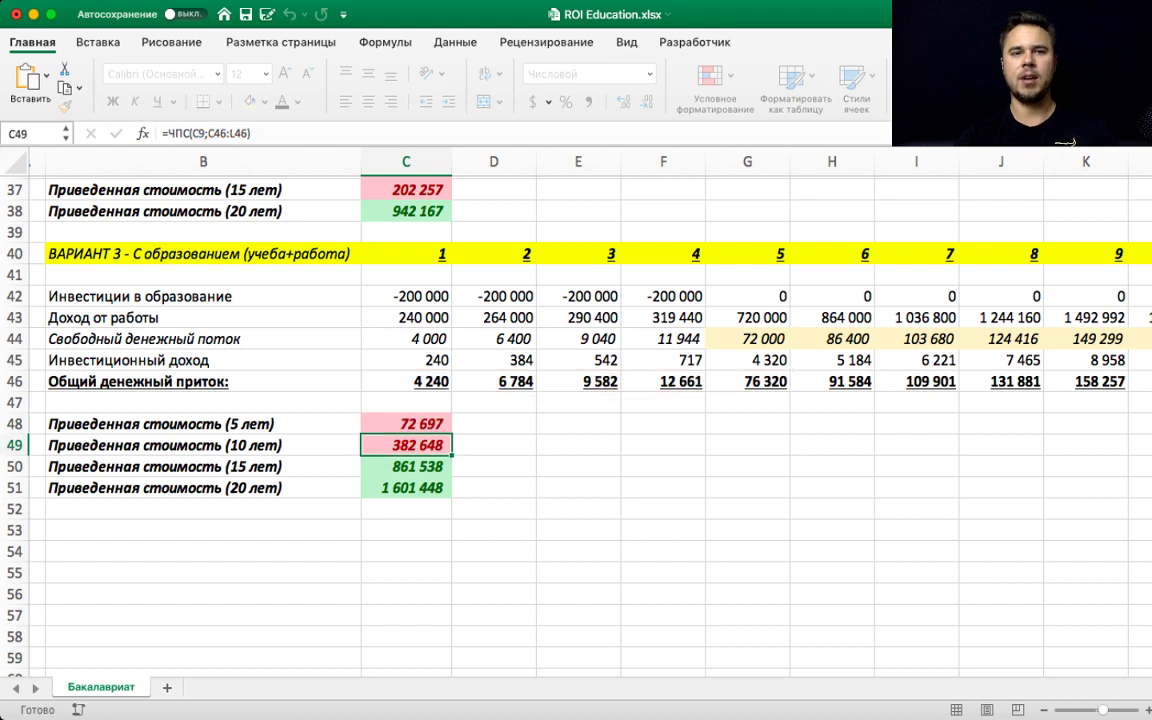
pyautogui.press('F2')
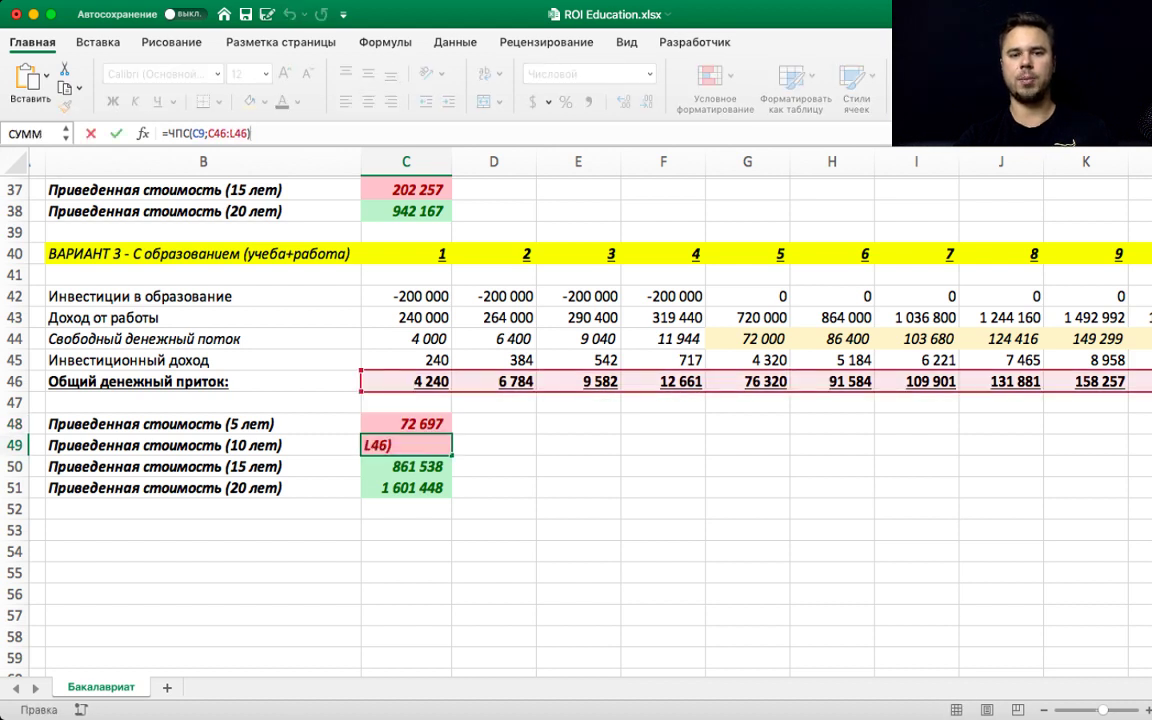
pyautogui.press('Return')
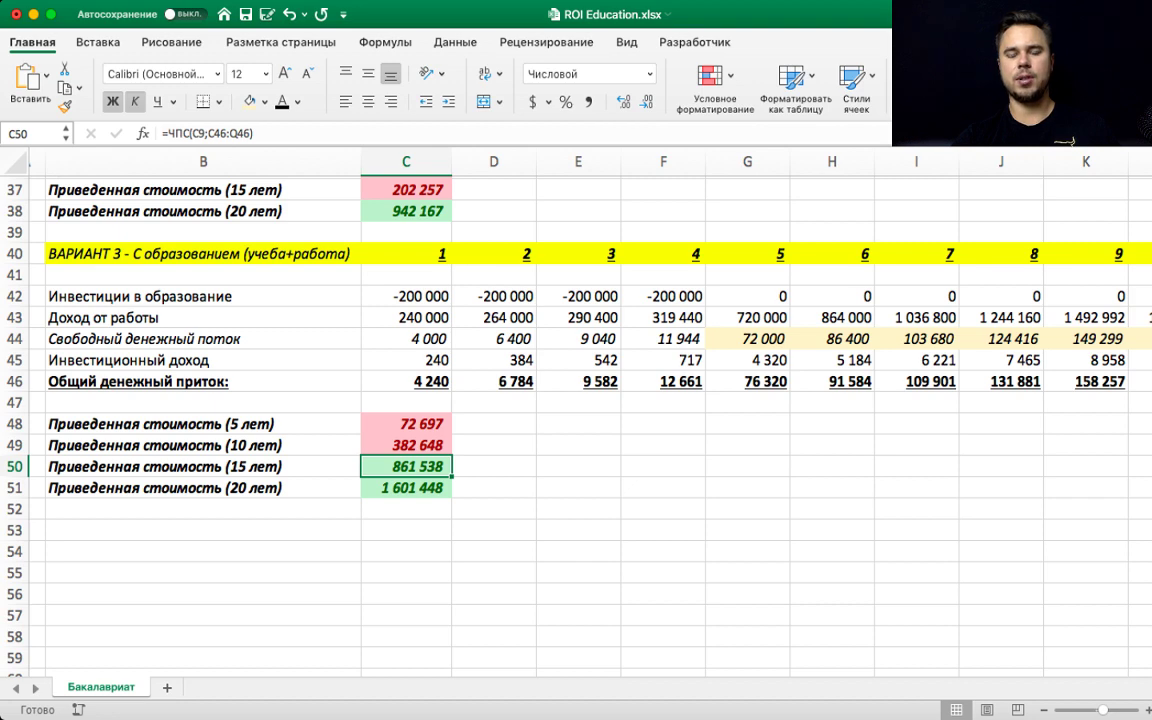
# - Compare the study-plus-work present values in C48:C51 with those of the study-only and no-education scenarios in C35:C38 and C22:C25
pyautogui.scroll(5, 540, 400)
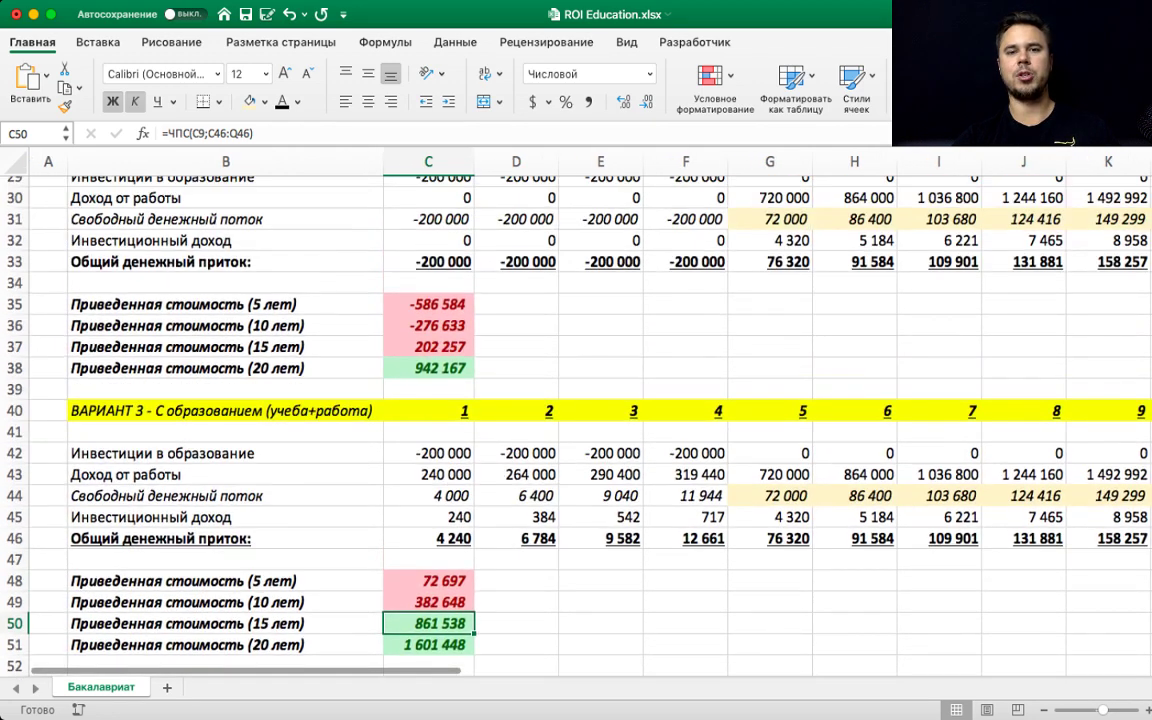
pyautogui.scroll(4, 540, 400)
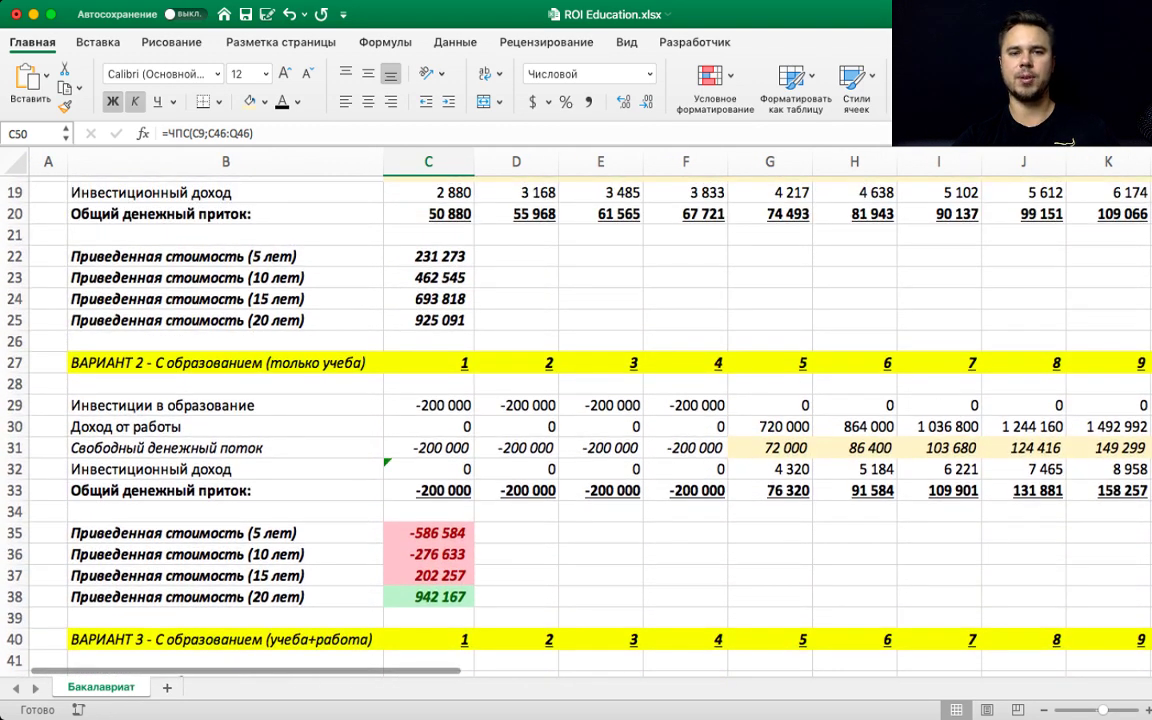
pyautogui.scroll(-5, 520, 400)
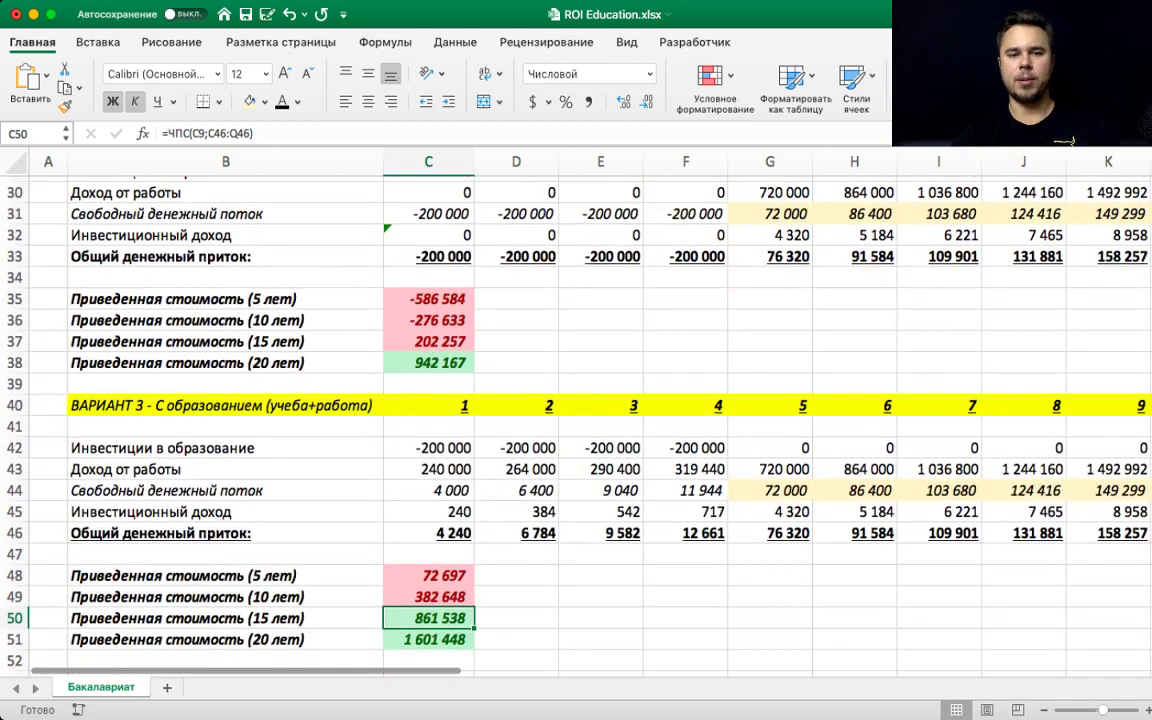
pyautogui.scroll(2, 576, 420)
pyautogui.scroll(-5, 576, 420)
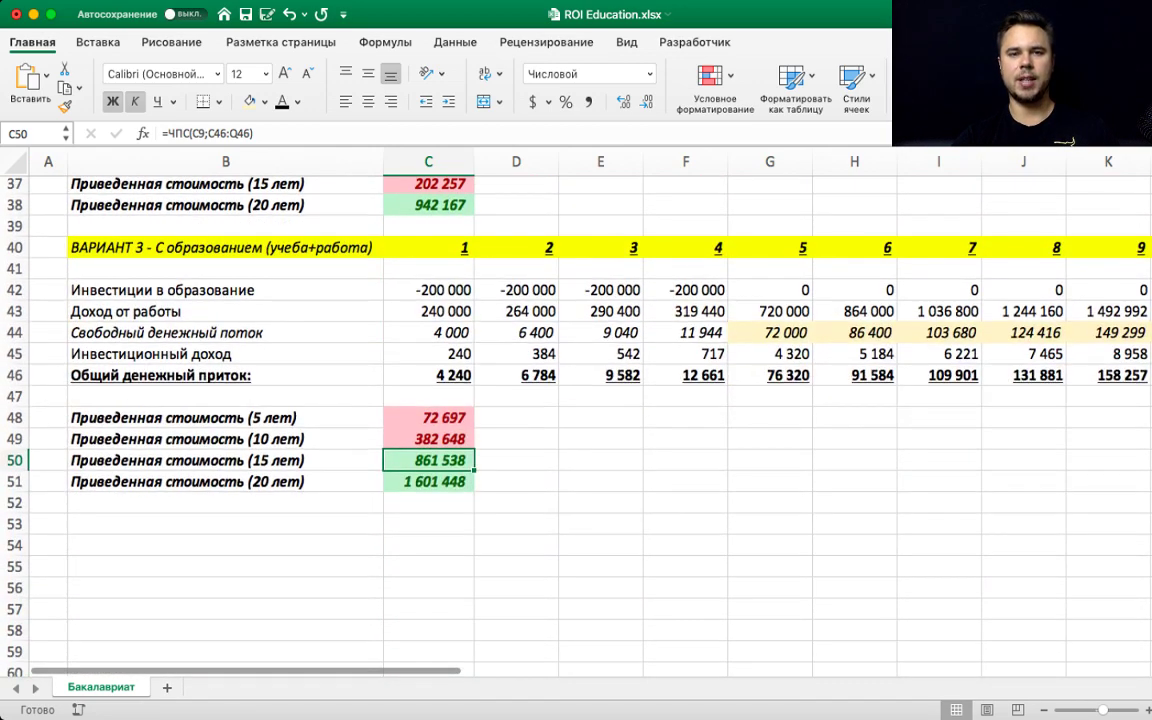
pyautogui.scroll(9, 576, 420)
pyautogui.scroll(1, 576, 420)
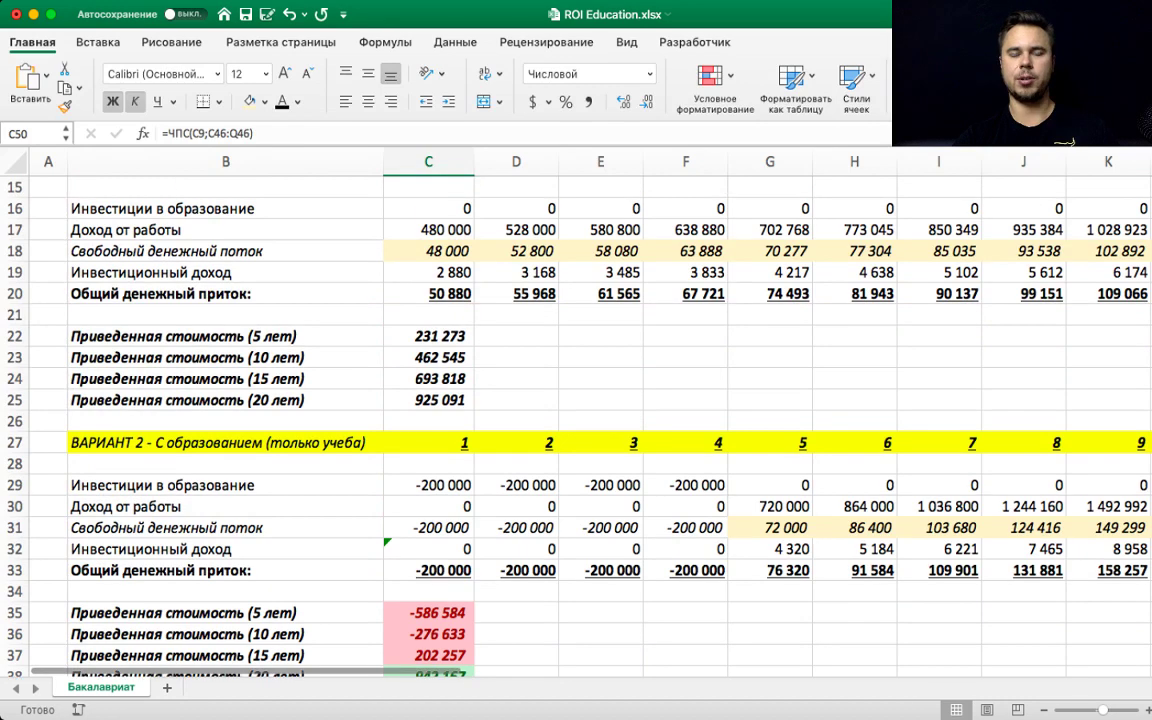
pyautogui.scroll(-10, 576, 420)
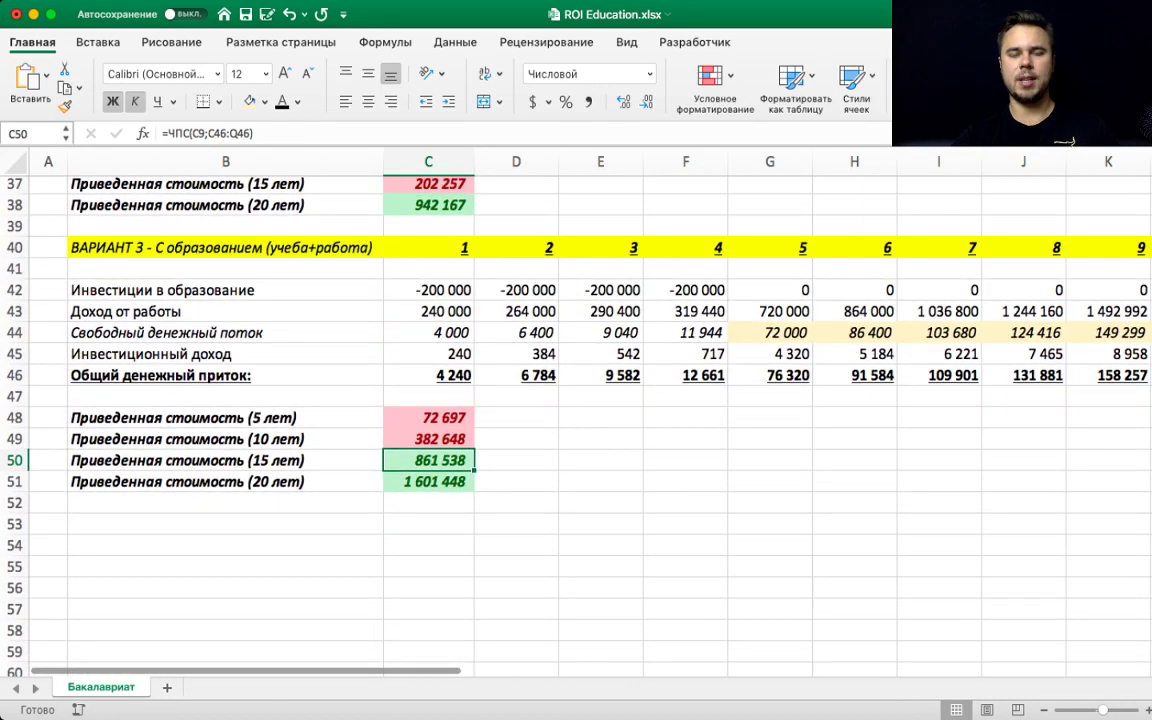
pyautogui.click(516, 460)
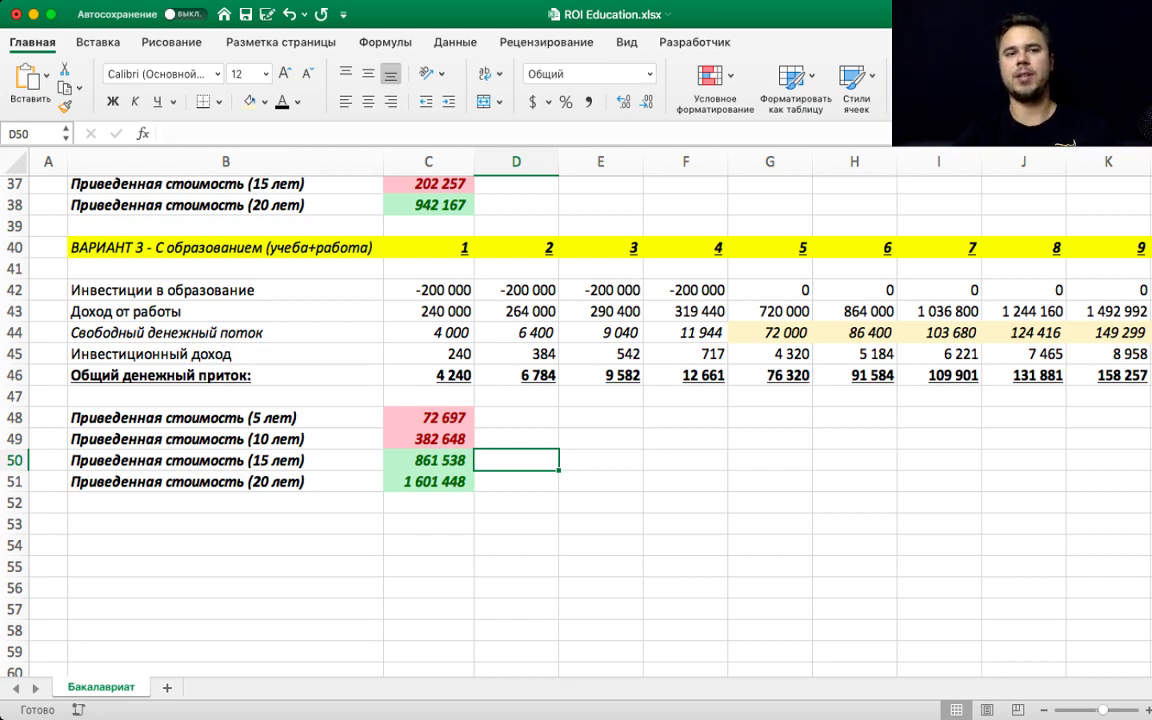
# - Review the three scenarios again and return to the input assumptions and unaccounted factors at the start of the sheet
pyautogui.scroll(5, 576, 400)
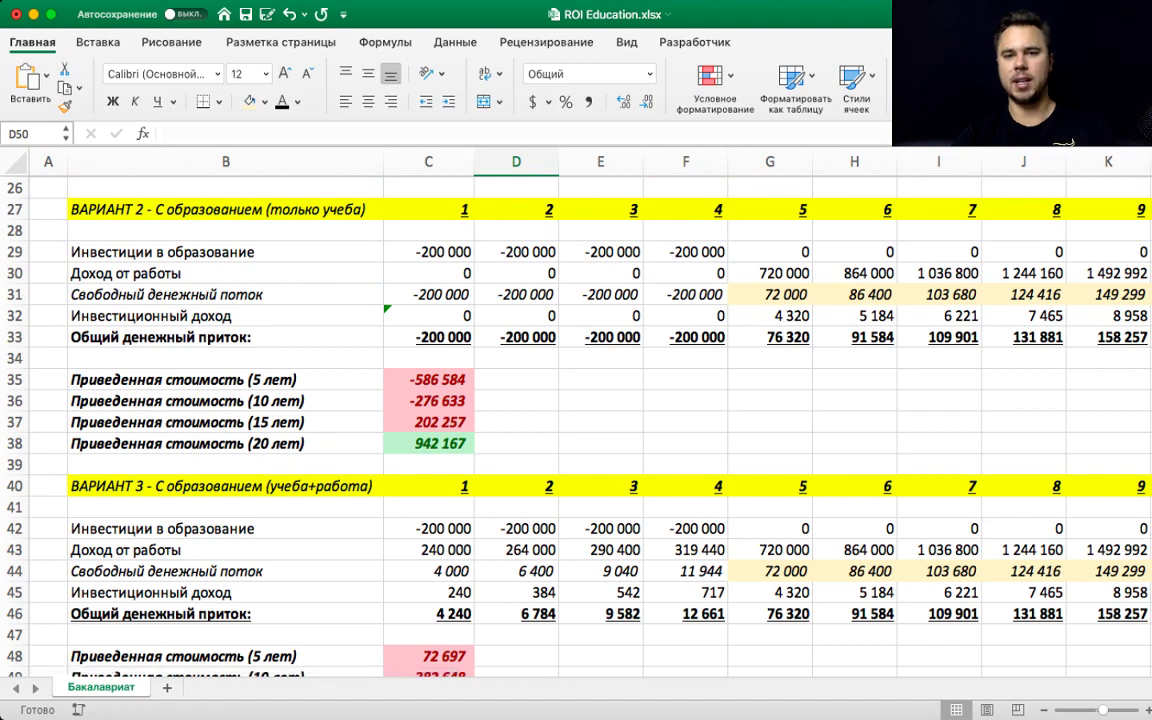
pyautogui.scroll(-4, 576, 400)
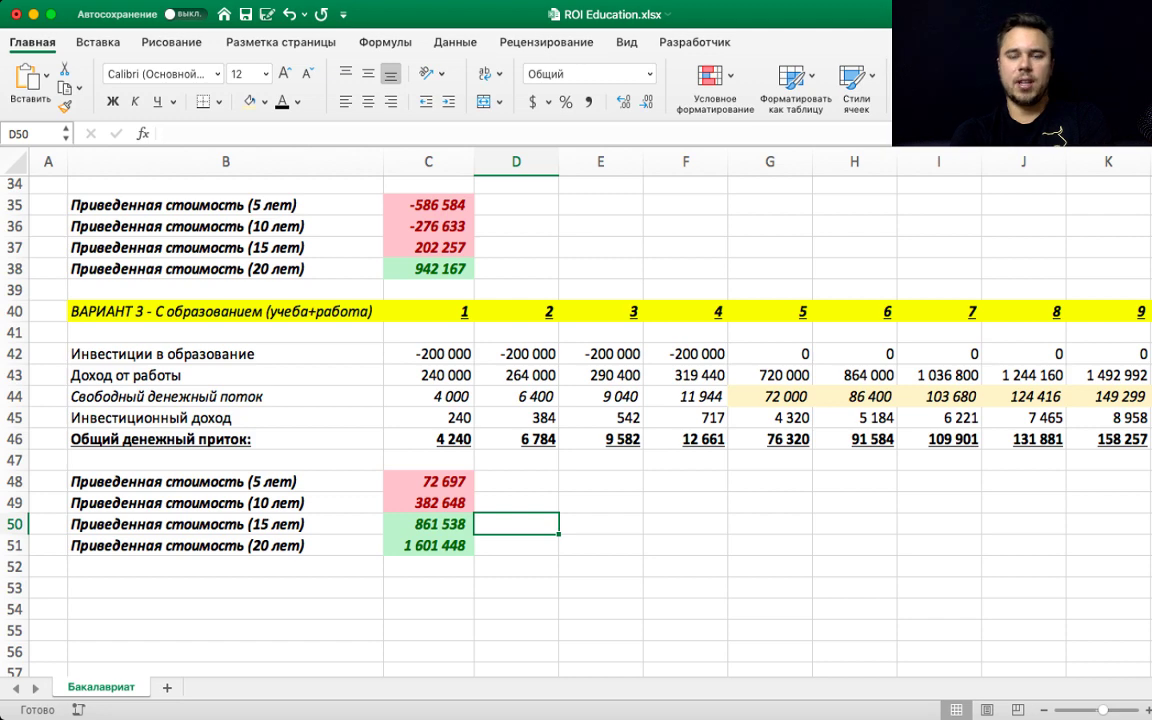
pyautogui.scroll(5, 576, 400)
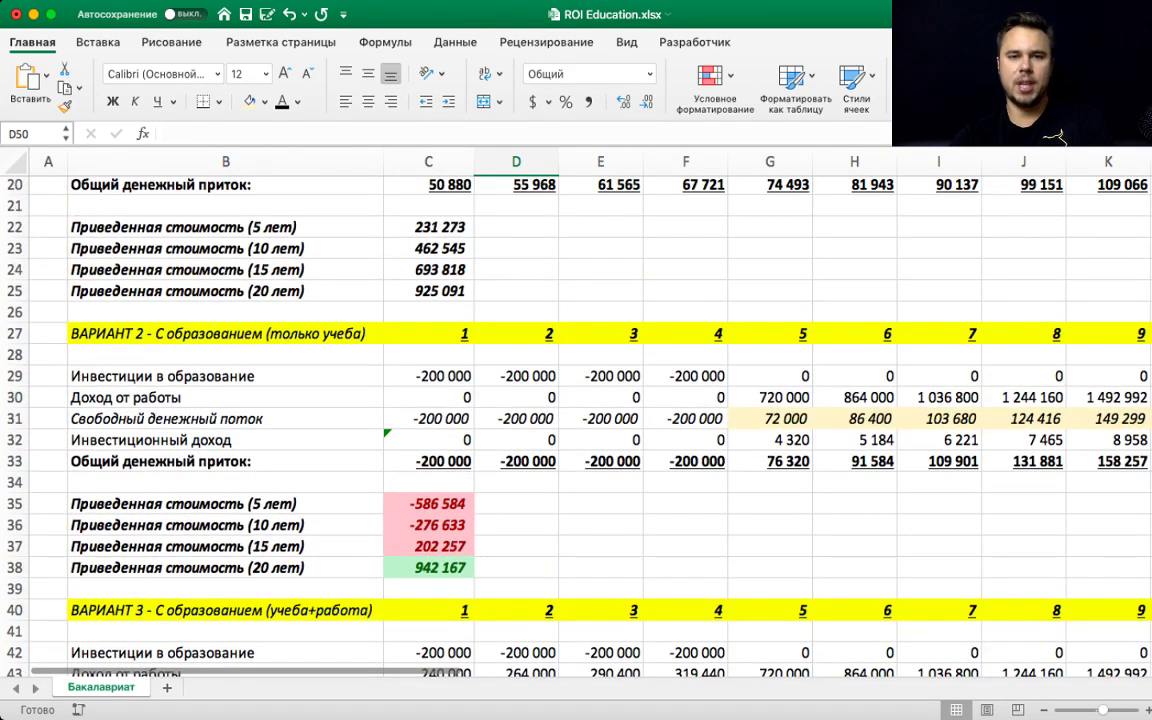
pyautogui.scroll(4, 576, 400)
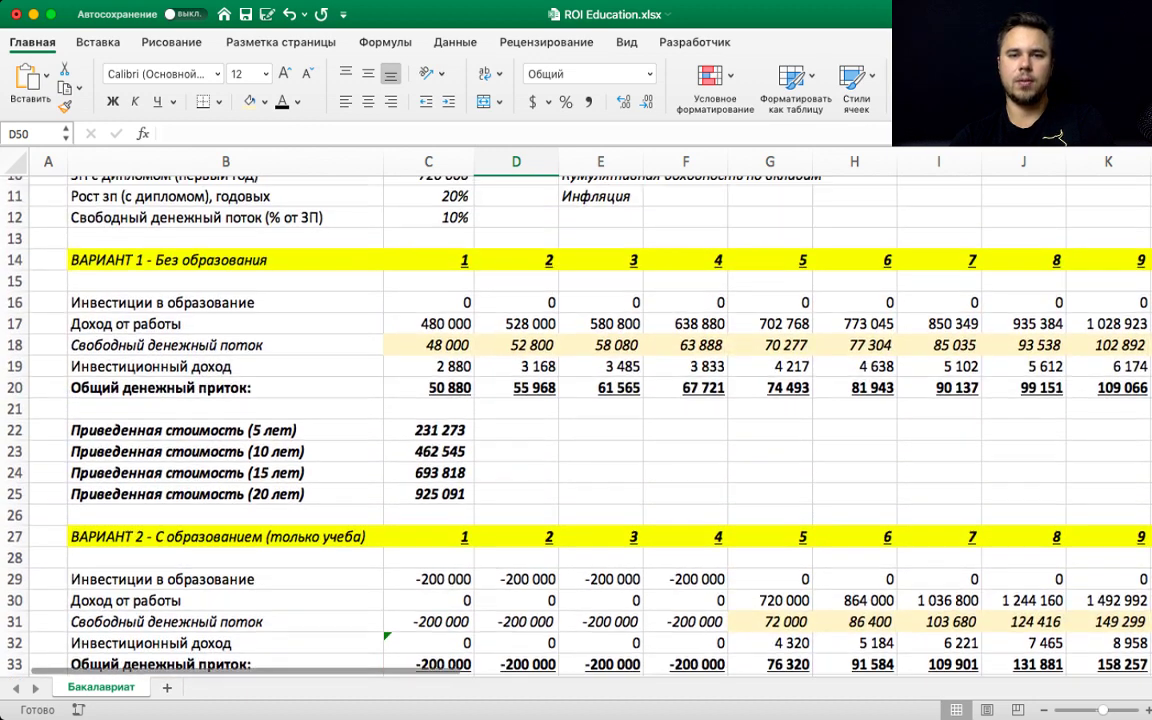
pyautogui.scroll(4, 576, 400)
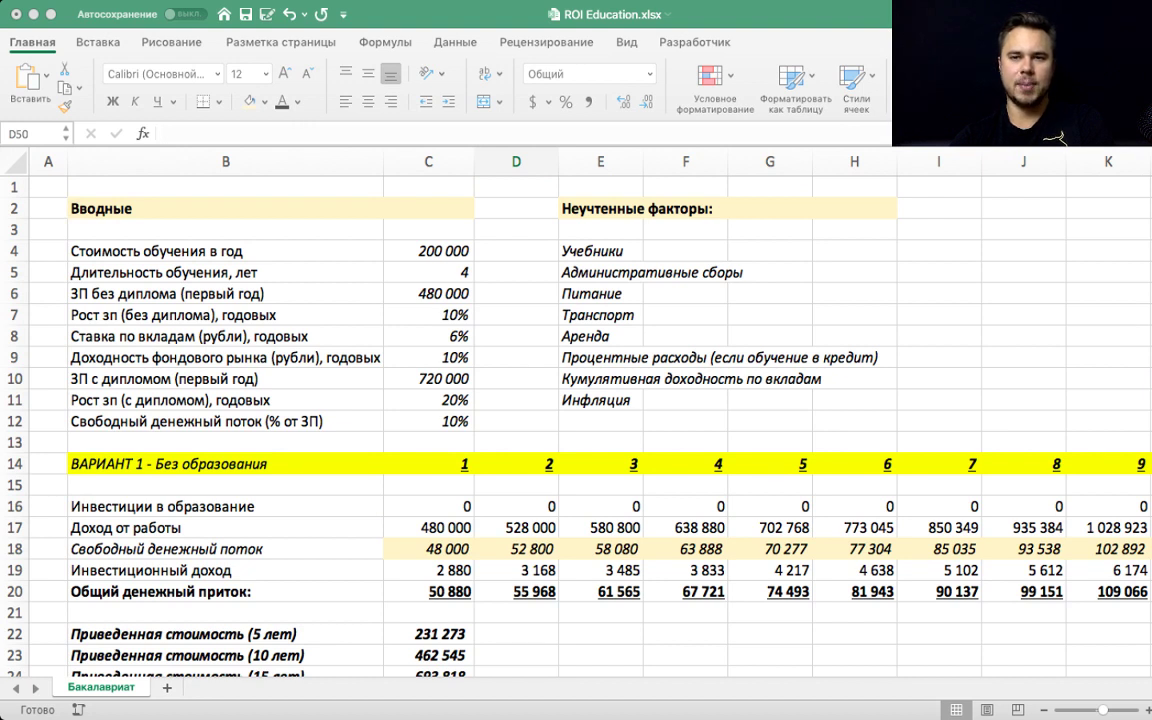
pyautogui.press('super+Tab')
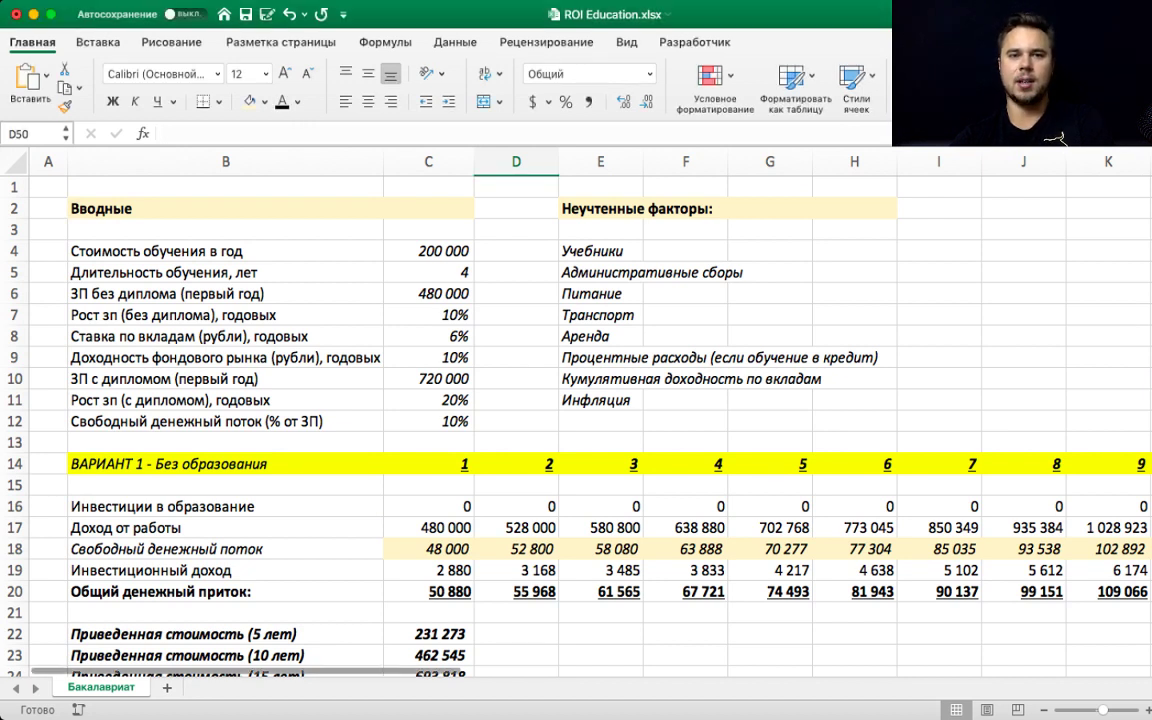
# - Set the annual cost of study in C4 to 0
pyautogui.click(428, 251)
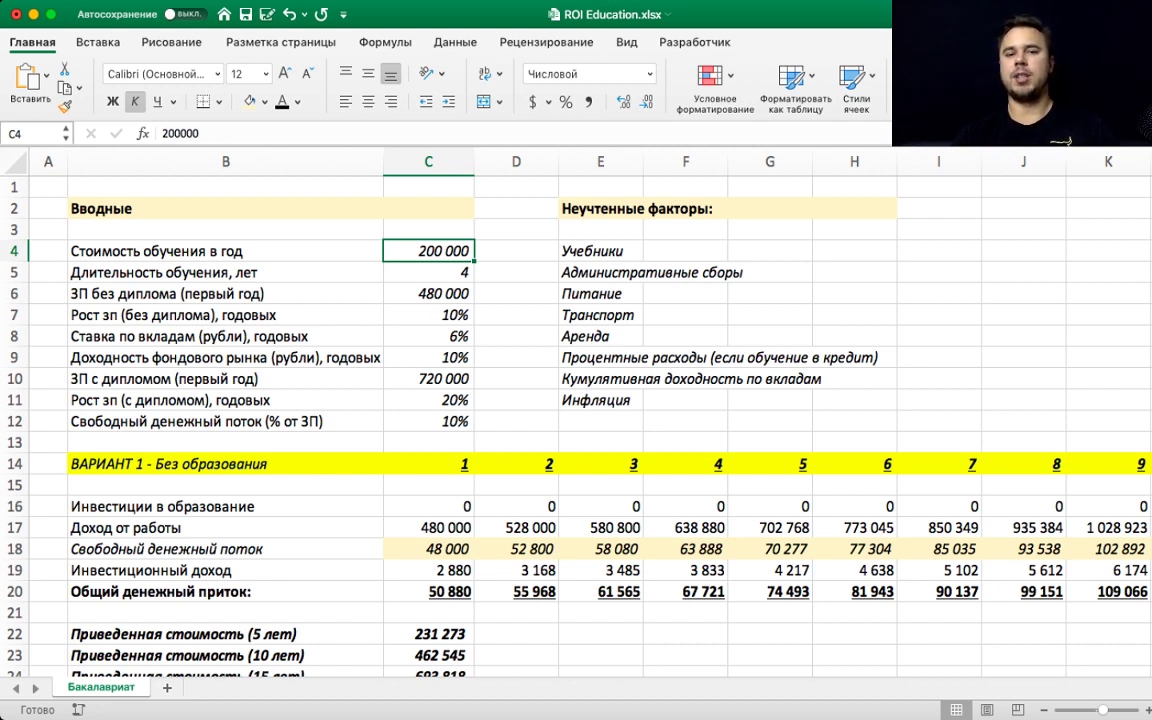
pyautogui.scroll(-2, 518, 420)
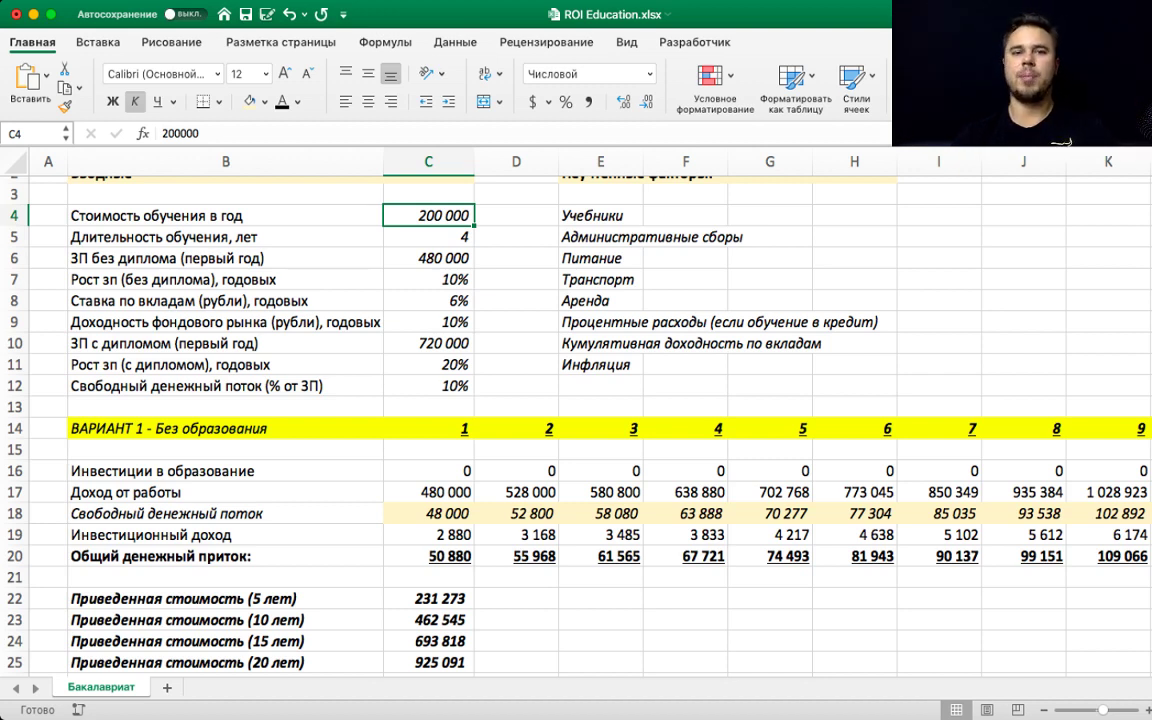
pyautogui.scroll(2, 576, 400)
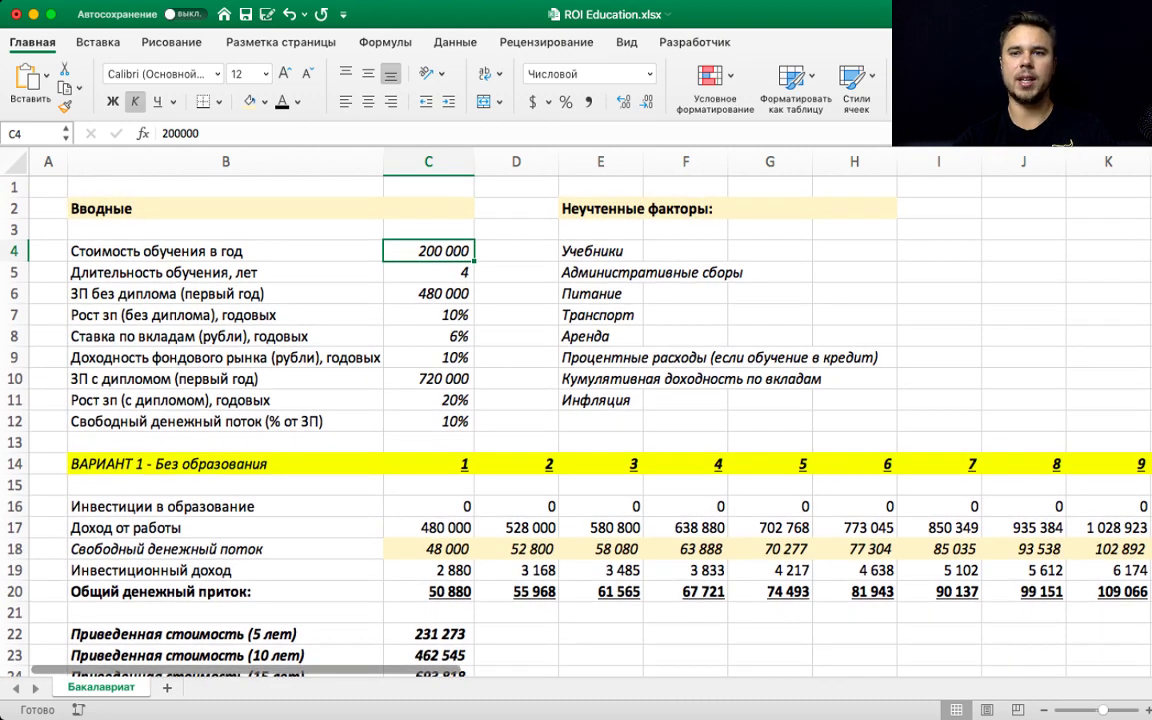
pyautogui.press('super+Tab')
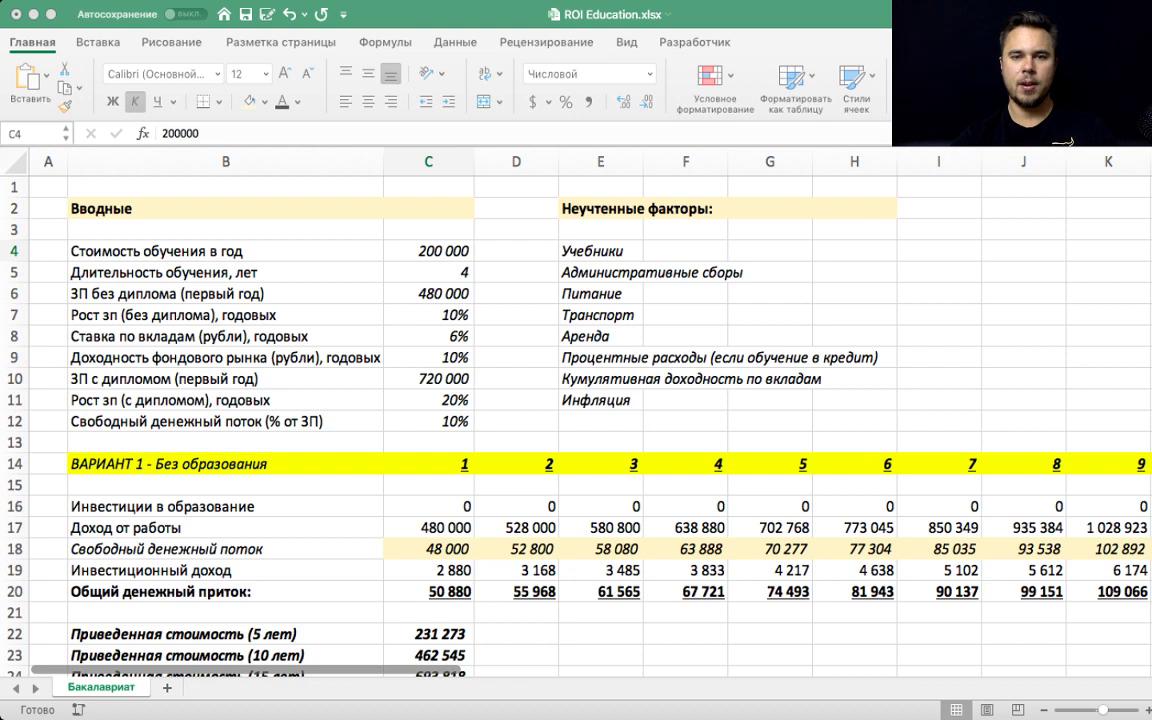
pyautogui.press('super+Tab')
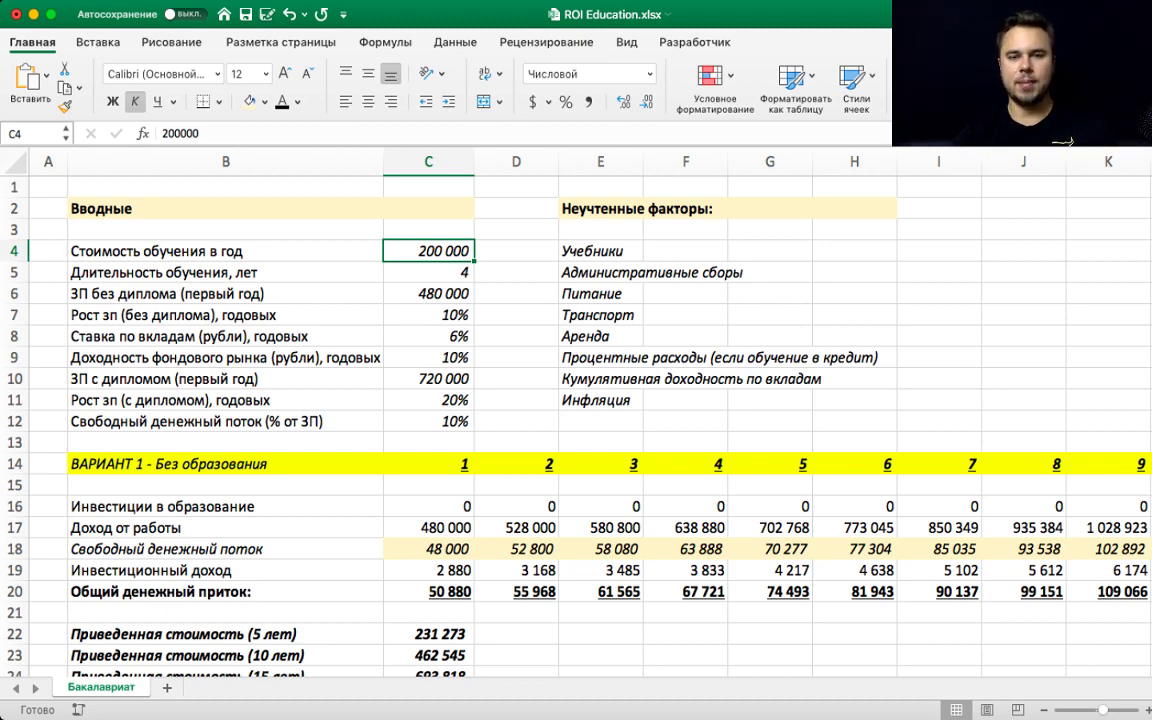
pyautogui.scroll(-1, 576, 420)
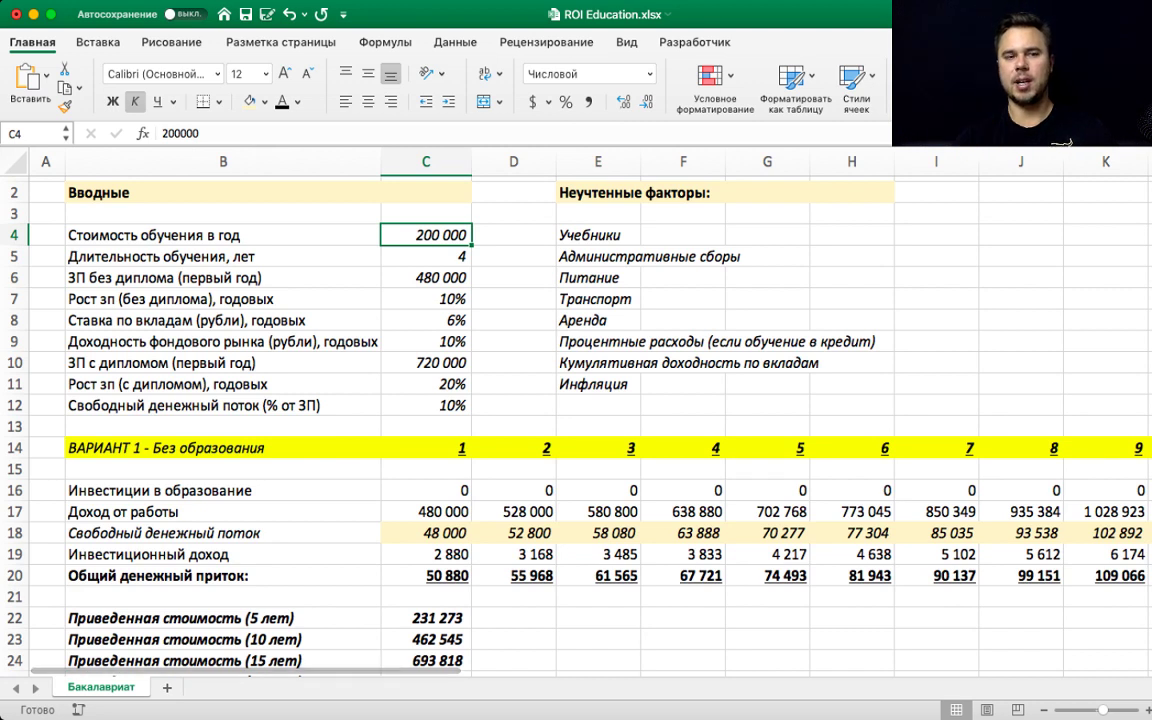
pyautogui.write('0')
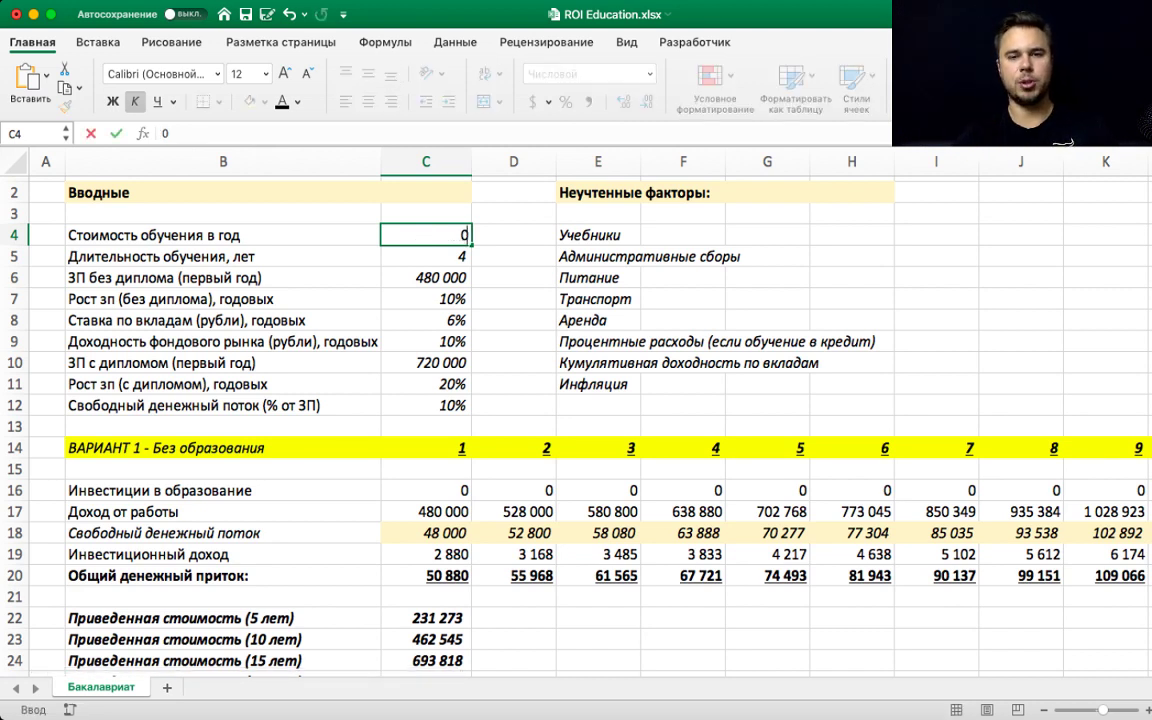
pyautogui.press('Return')
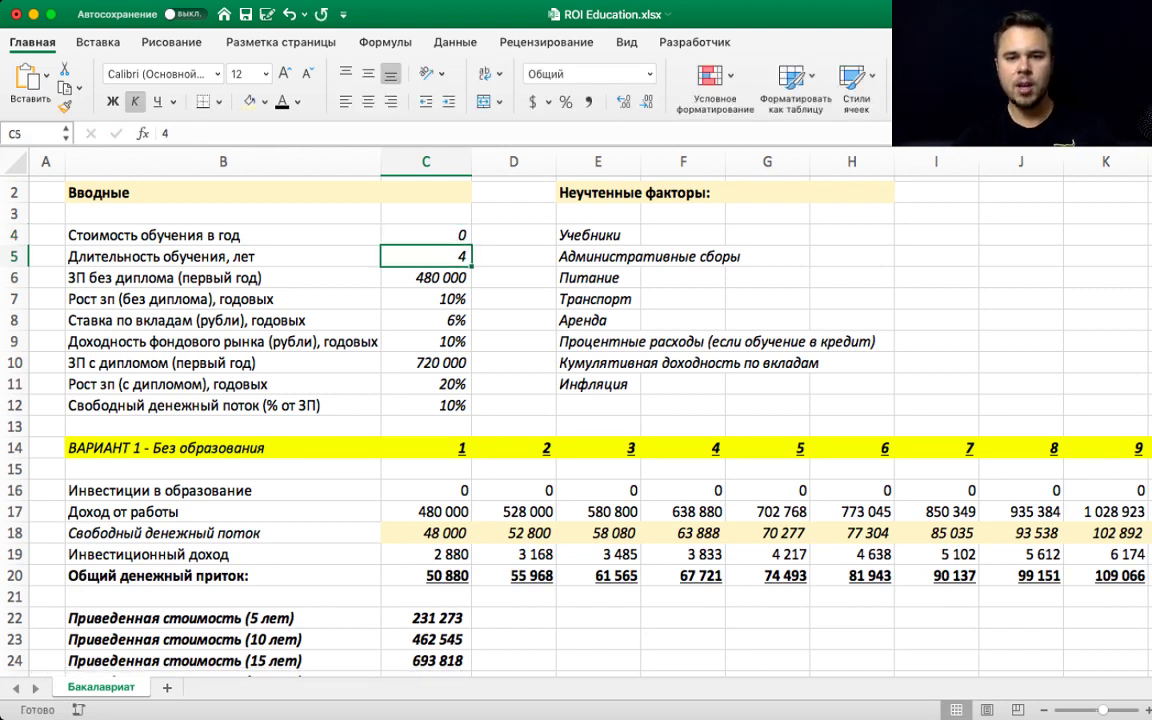
# - Examine the study-only scenario with free tuition, highlighting its first four years in C29:F33 and checking its present values against the no-education scenario
pyautogui.scroll(-8, 576, 400)
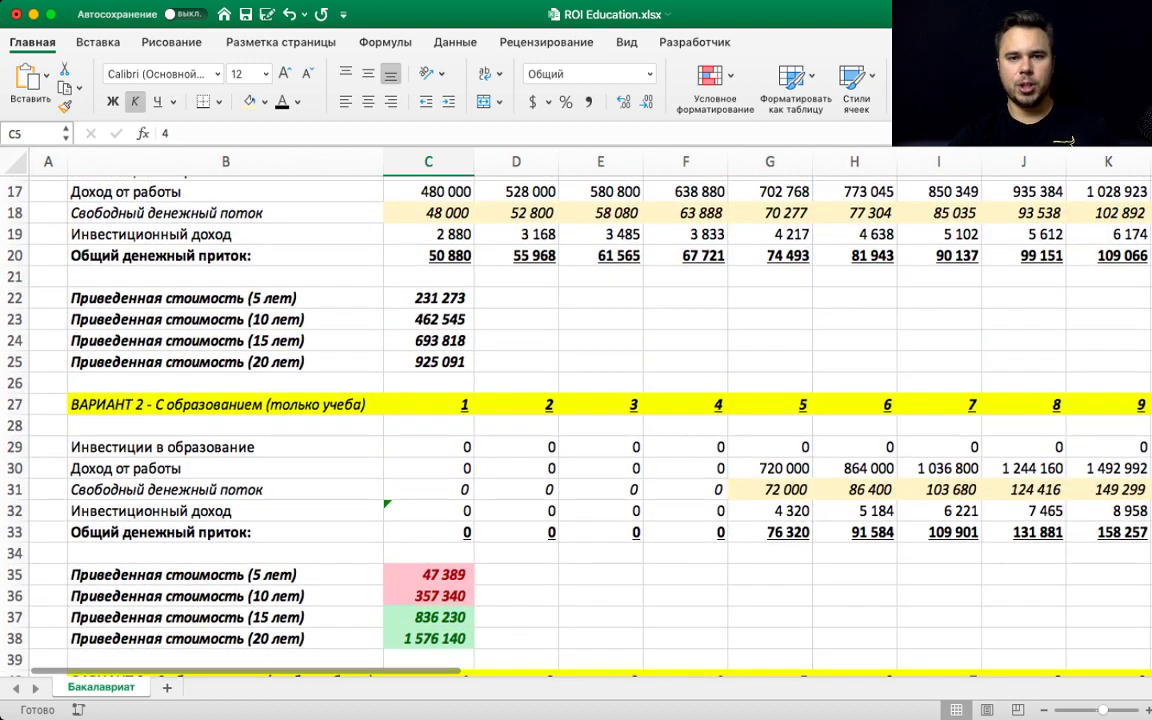
pyautogui.scroll(2, 576, 400)
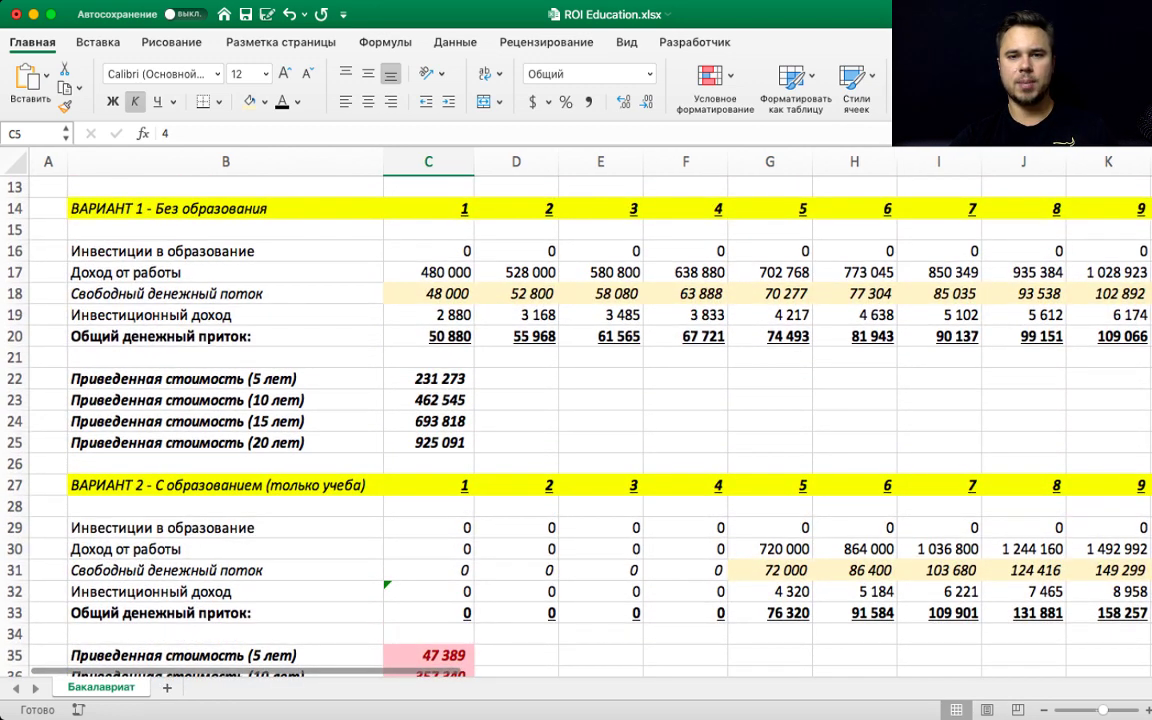
pyautogui.scroll(-2, 576, 400)
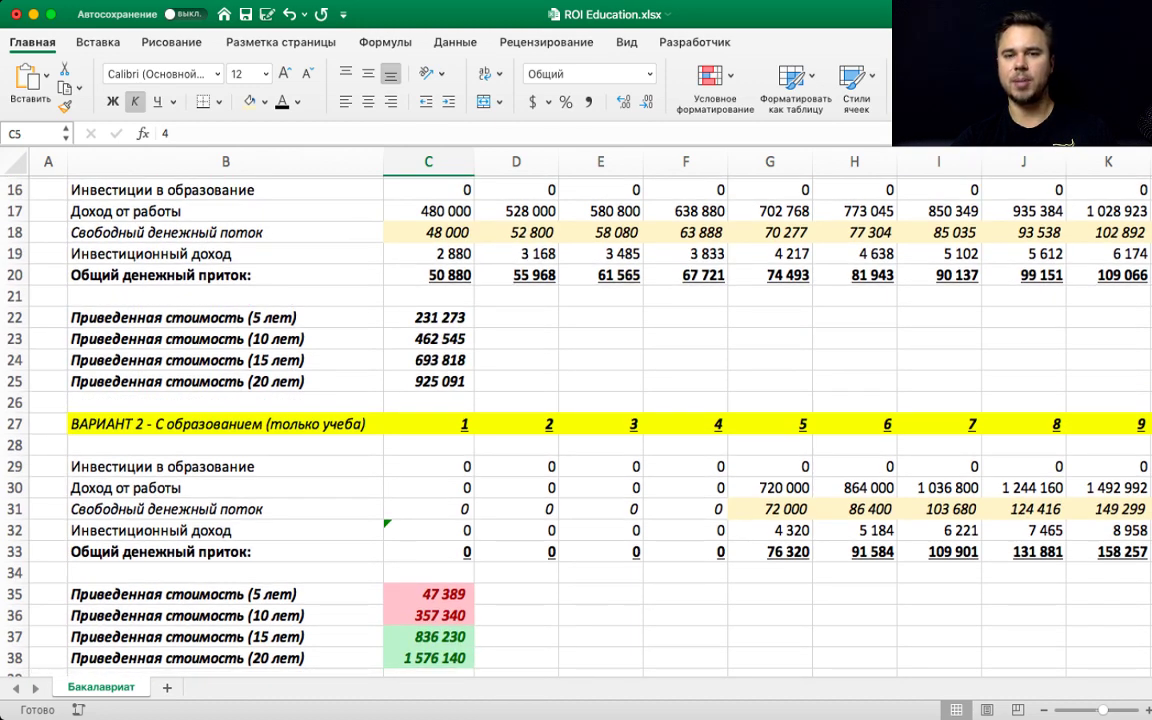
pyautogui.moveTo(440, 466); pyautogui.dragTo(690, 551)
pyautogui.scroll(-2, 576, 400)
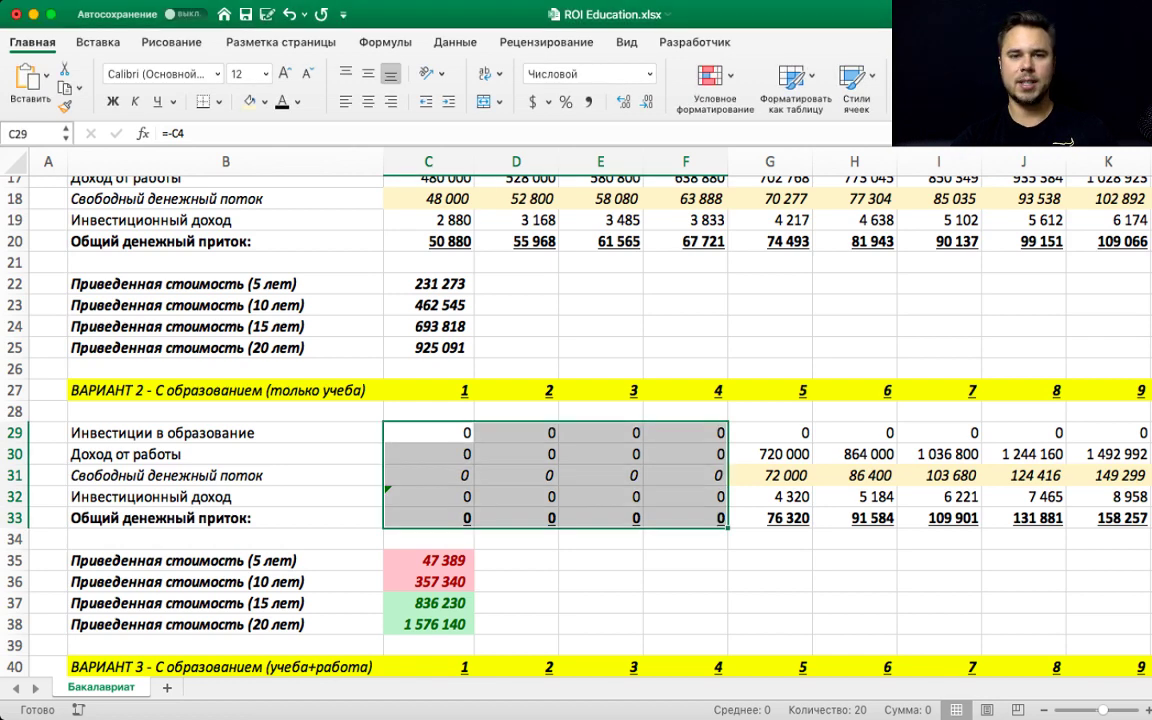
pyautogui.scroll(1, 576, 420)
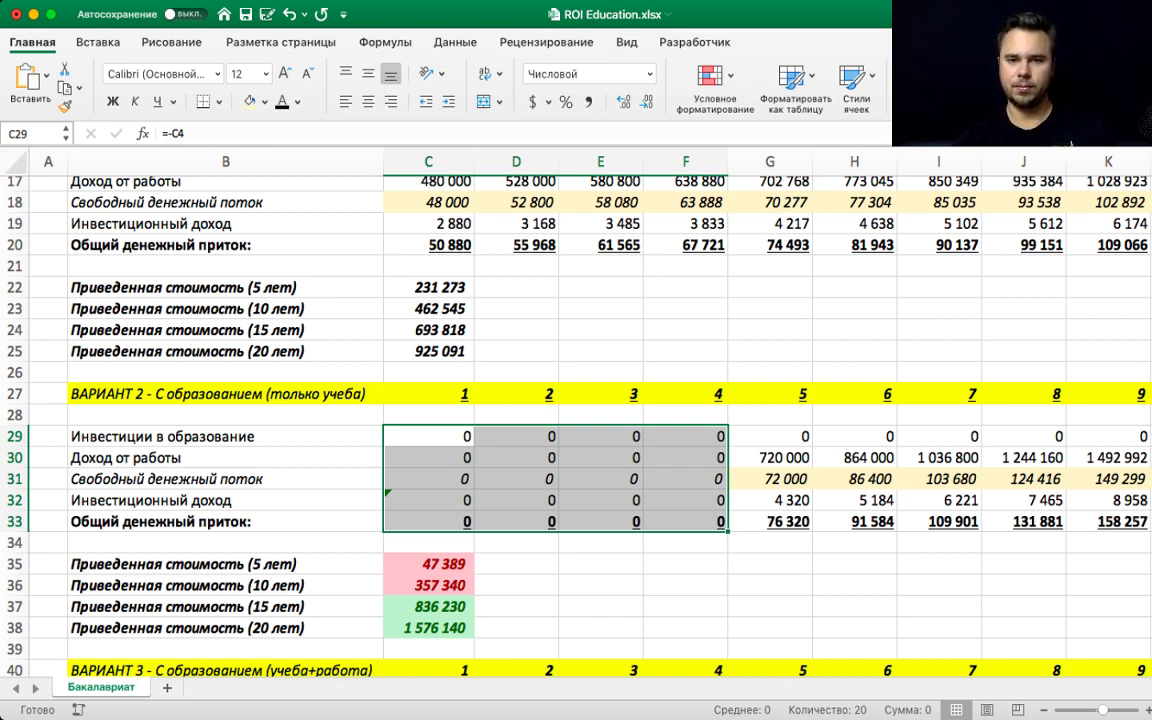
# - Compare the present values of all three scenarios under free tuition, in C22:C25, C35:C38 and C48:C51
pyautogui.scroll(5, 520, 400)
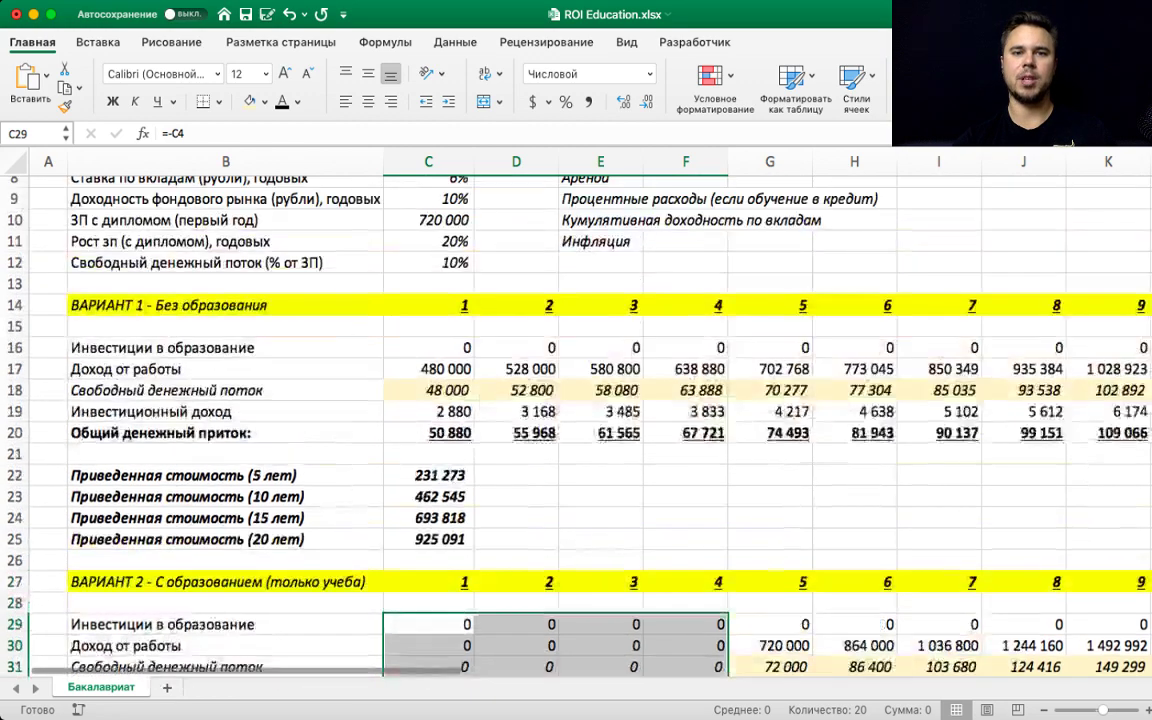
pyautogui.scroll(-9, 520, 400)
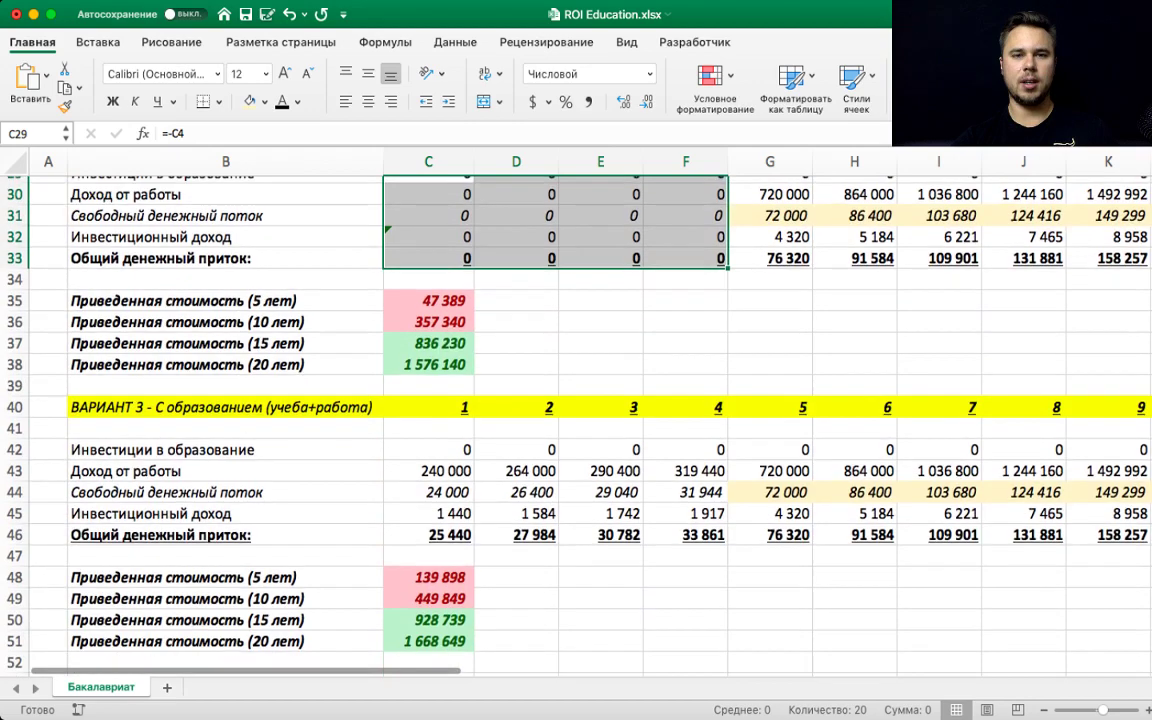
pyautogui.scroll(4, 520, 400)
pyautogui.scroll(-2, 520, 400)
pyautogui.scroll(-3, 520, 400)
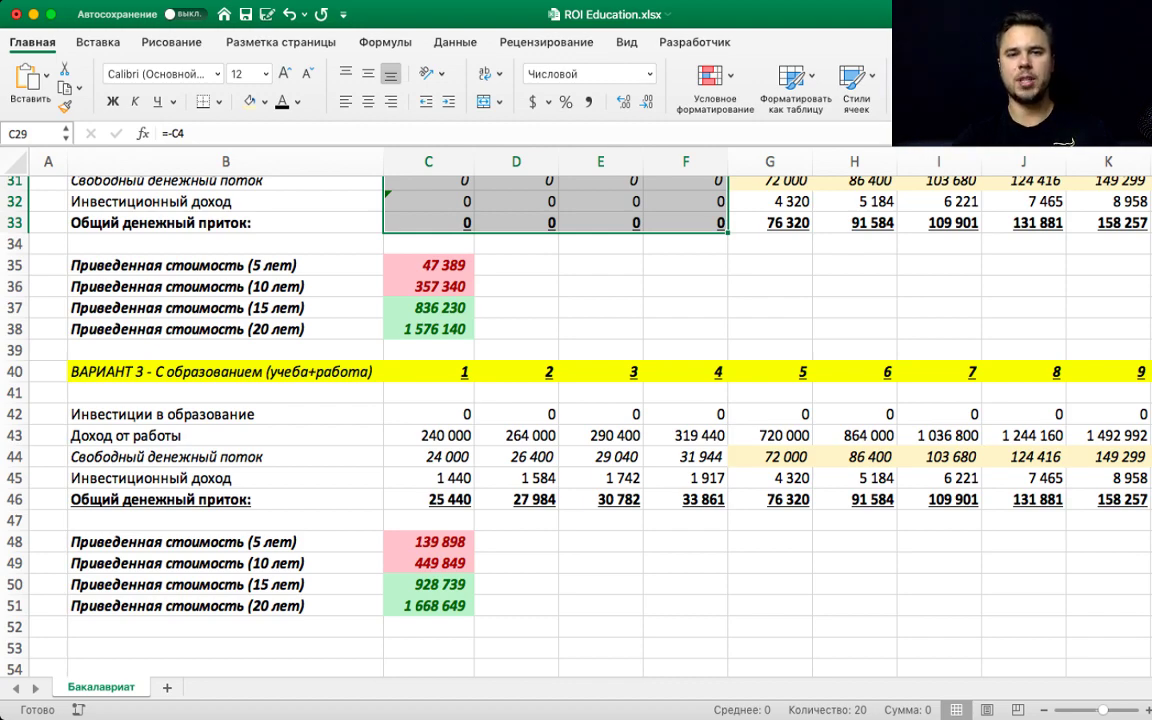
pyautogui.scroll(5, 518, 400)
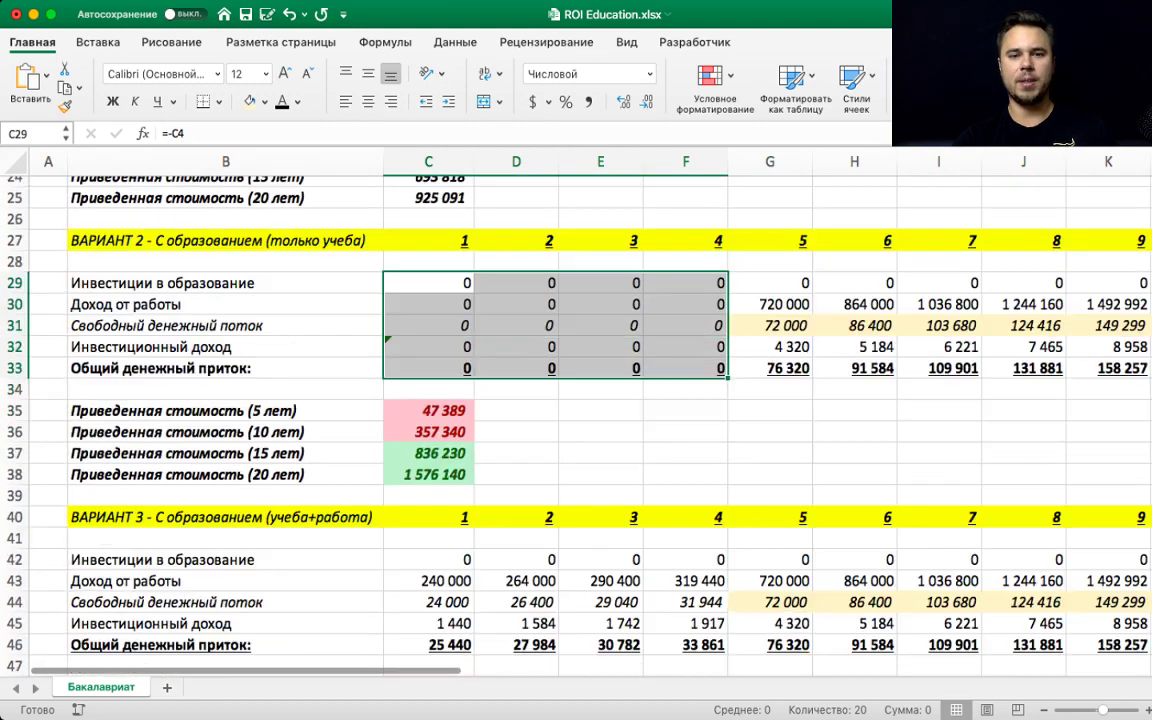
pyautogui.scroll(-5, 518, 400)
pyautogui.scroll(8, 518, 400)
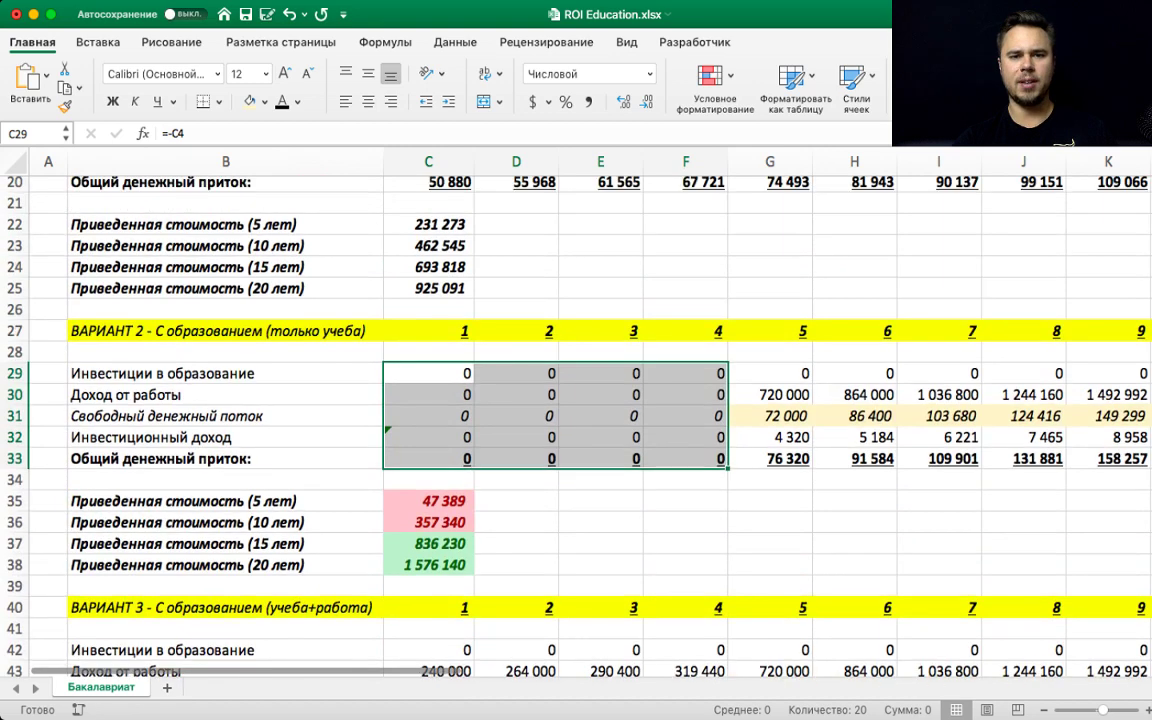
# - Compare the 10- and 15-year present values of the study-and-work scenario in C49:C50 with the no-education ones in C23:C24
pyautogui.scroll(-9, 518, 400)
pyautogui.click(428, 523)
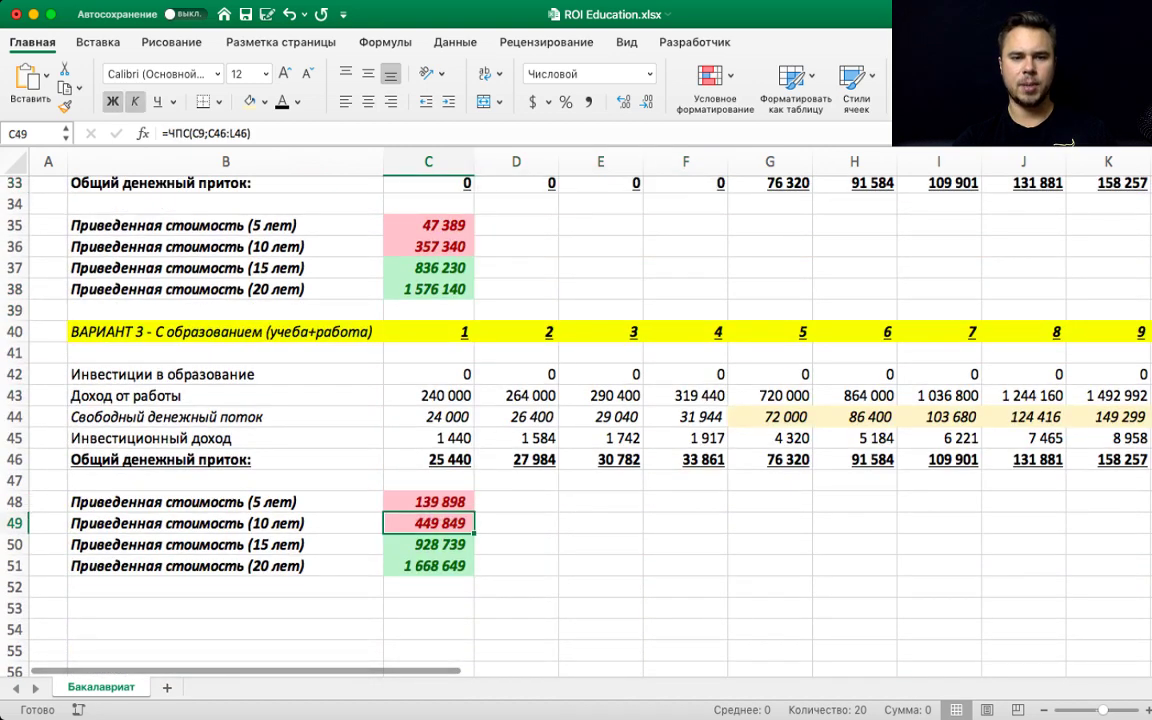
pyautogui.scroll(7, 590, 425)
pyautogui.scroll(1, 518, 400)
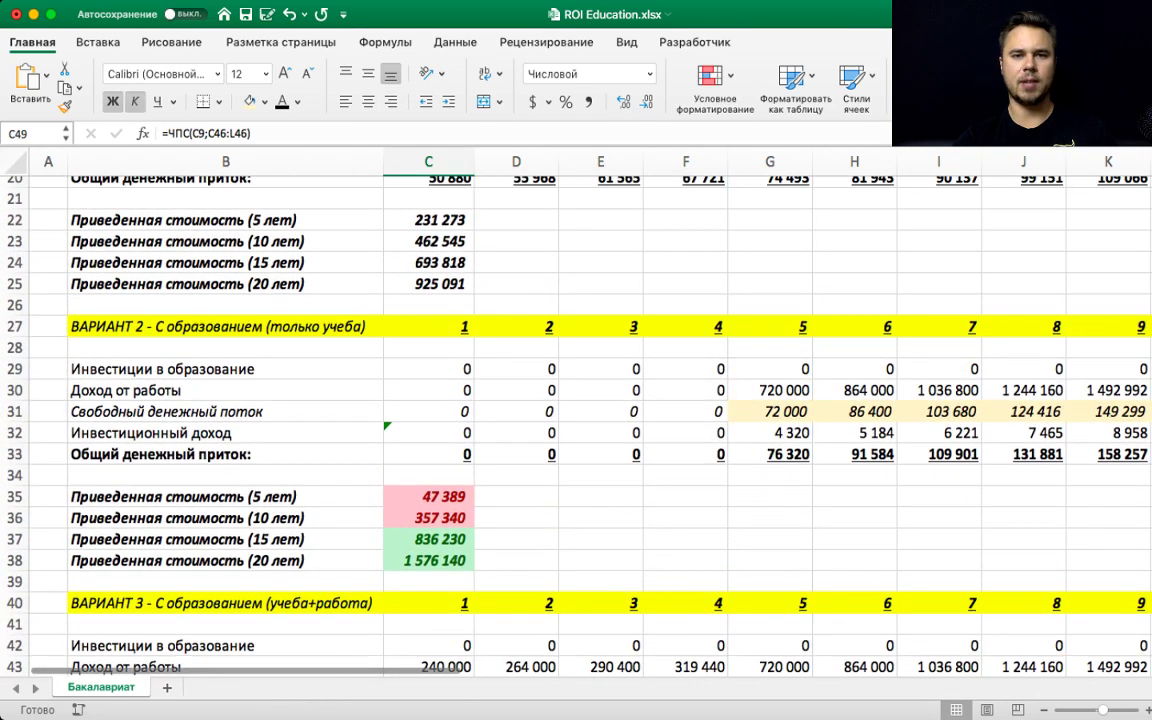
pyautogui.click(428, 284)
pyautogui.click(428, 262)
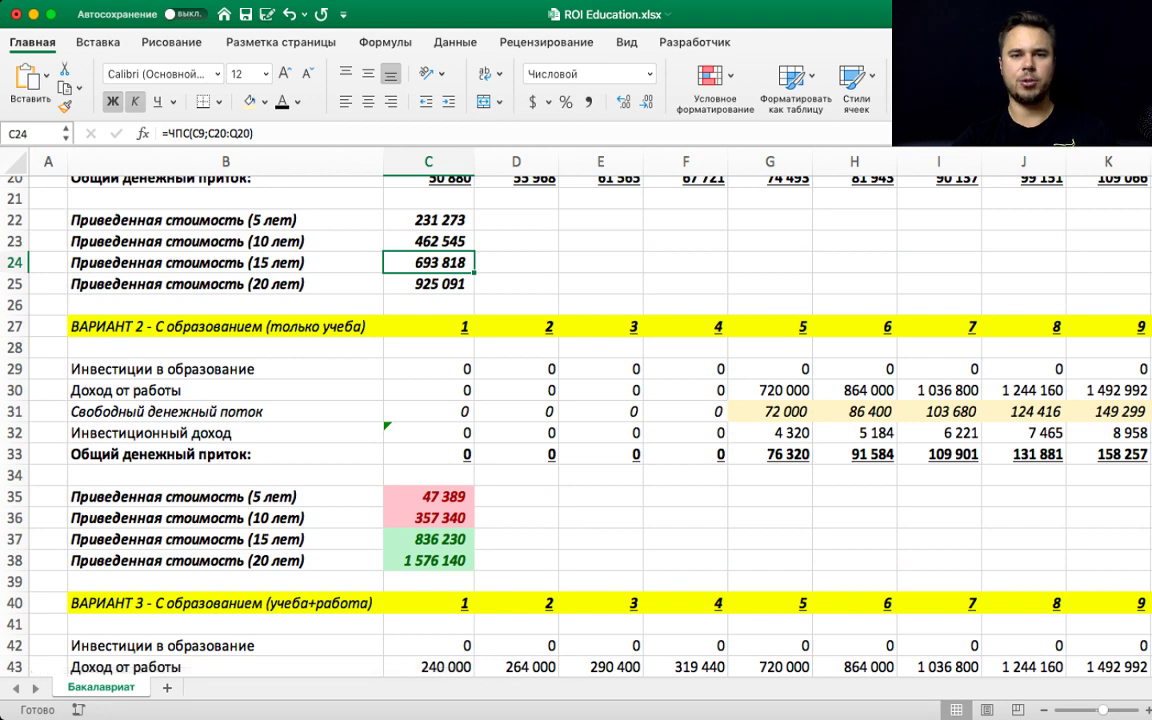
pyautogui.click(428, 241)
pyautogui.scroll(-10, 518, 400)
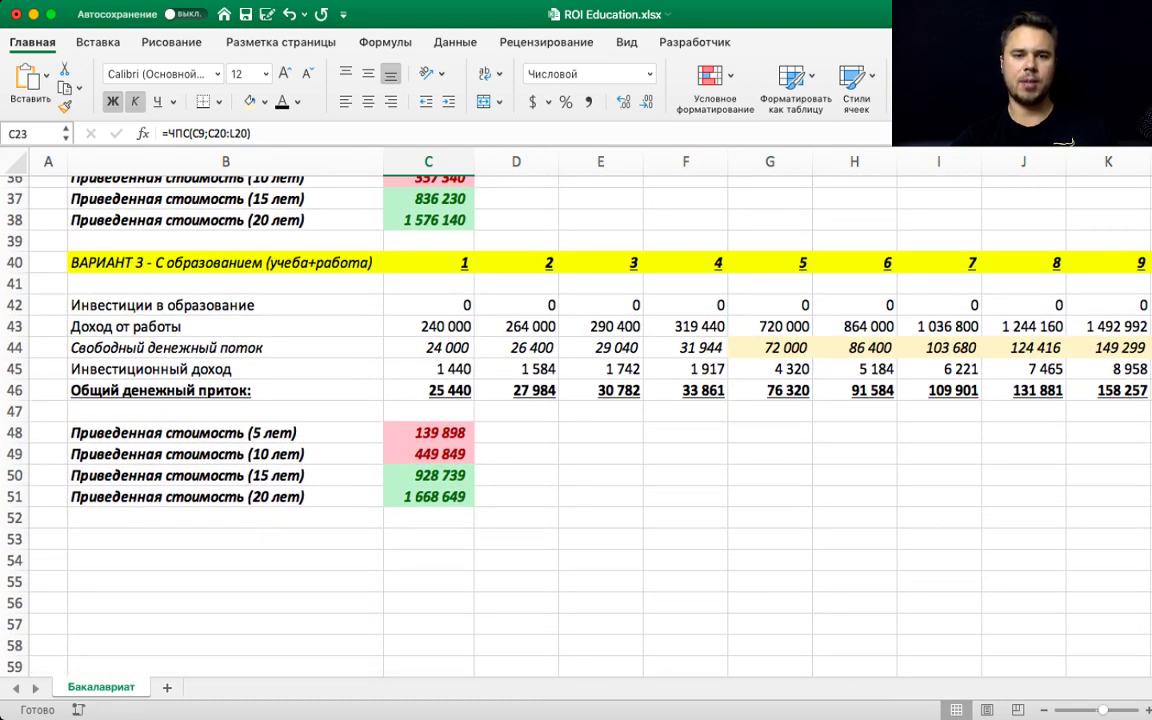
pyautogui.click(428, 475)
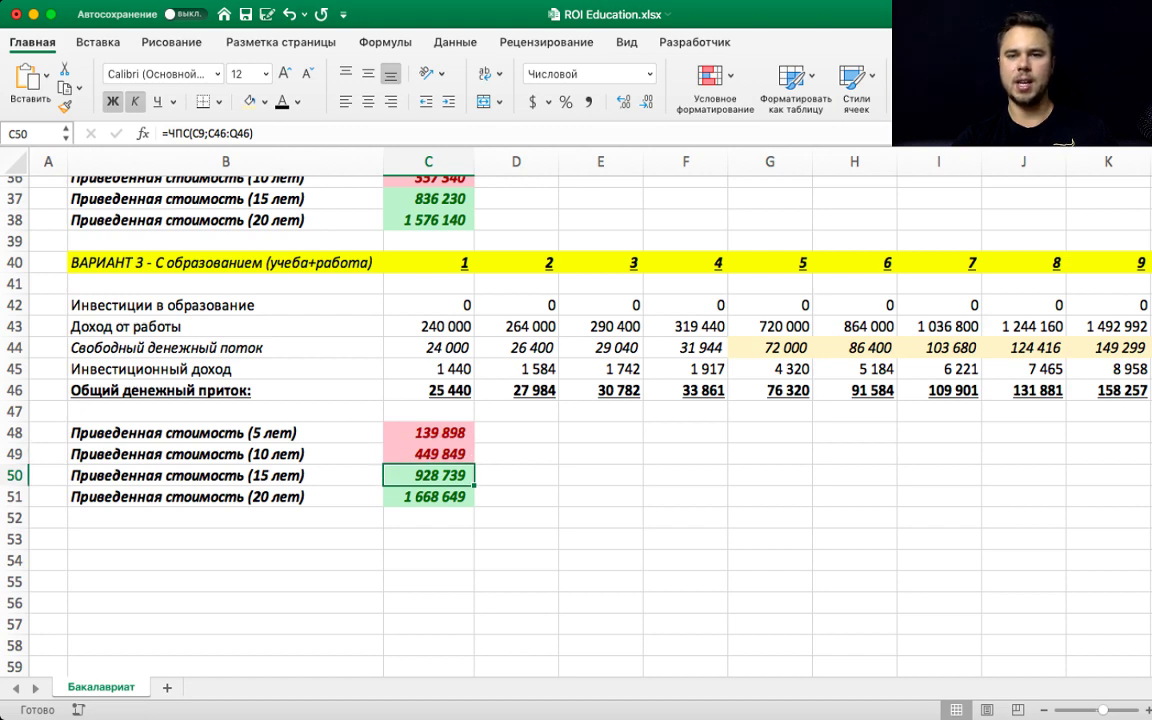
pyautogui.scroll(1, 518, 400)
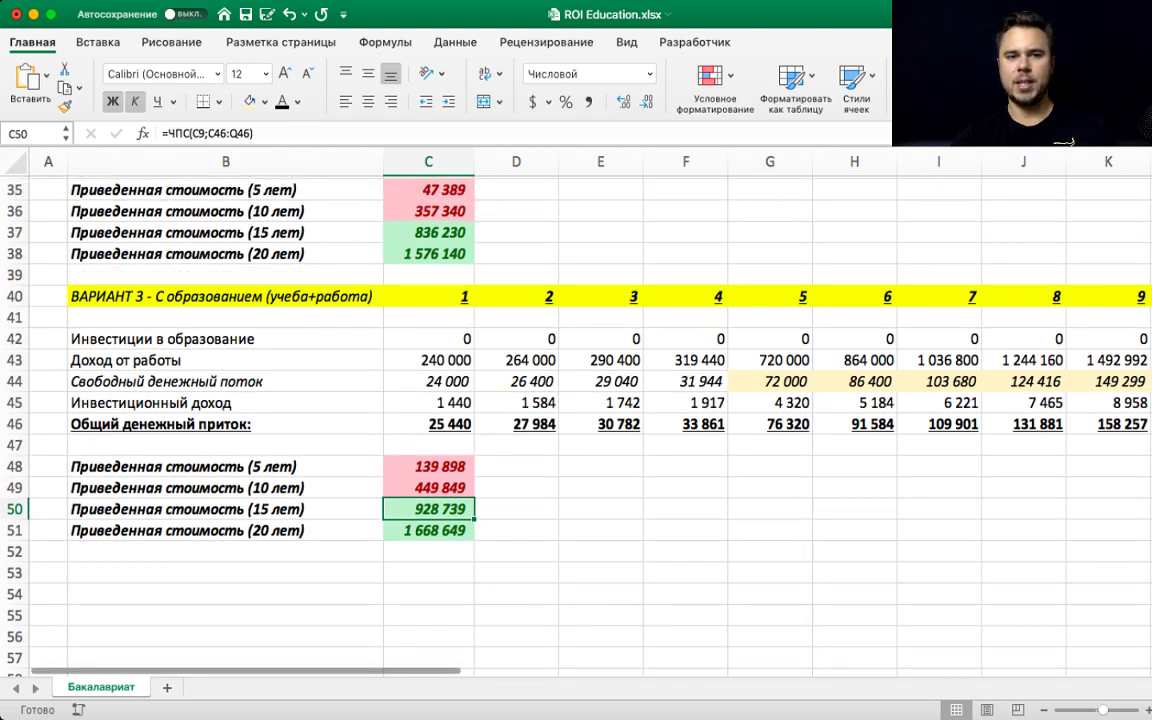
pyautogui.scroll(-1, 518, 400)
pyautogui.press('super+Tab')
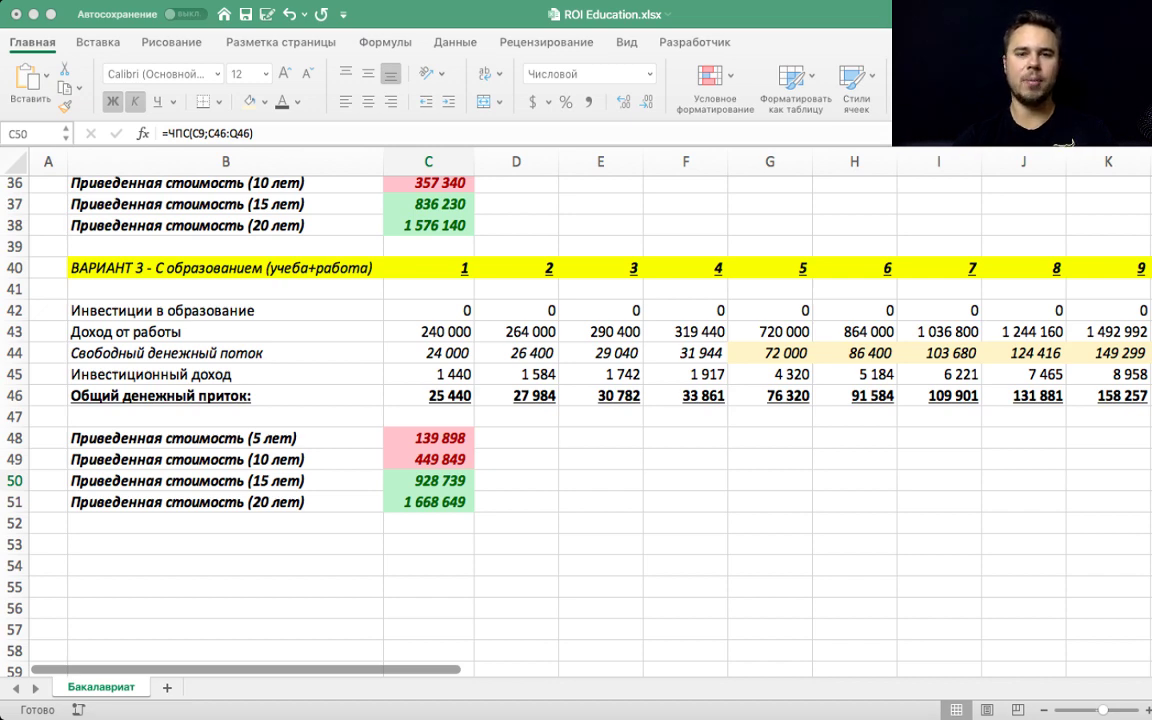
# - Set the annual cost of study in C4 to 200 000
pyautogui.scroll(5, 576, 400)
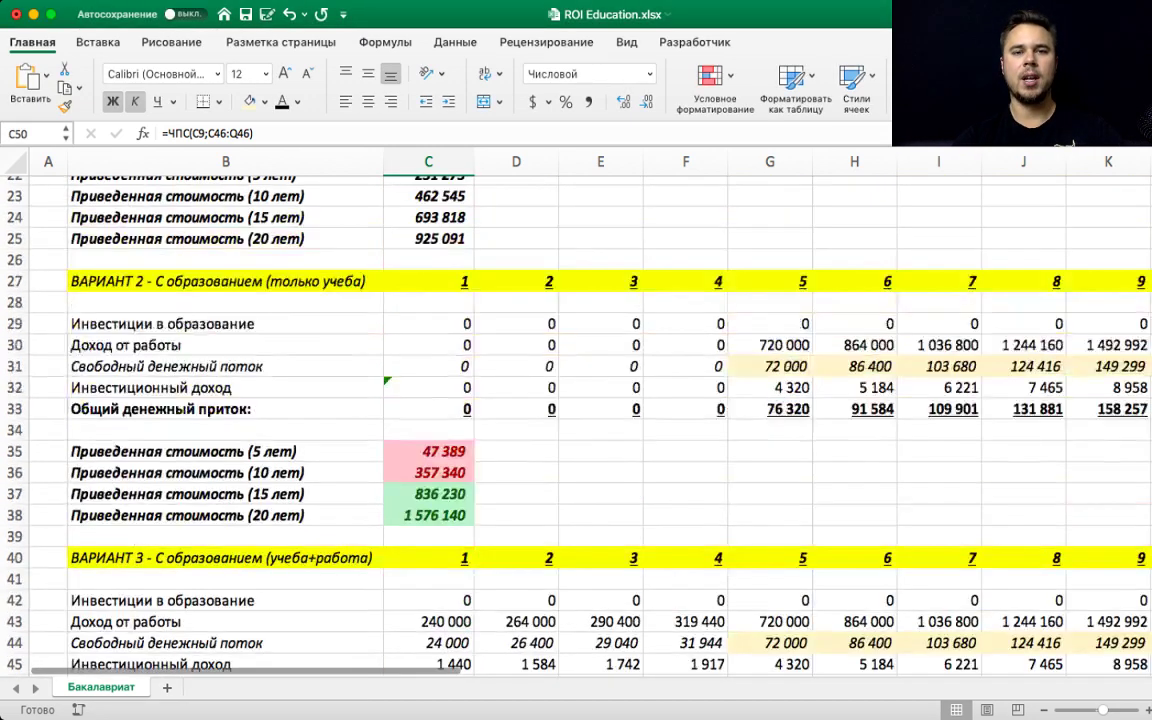
pyautogui.scroll(7, 576, 400)
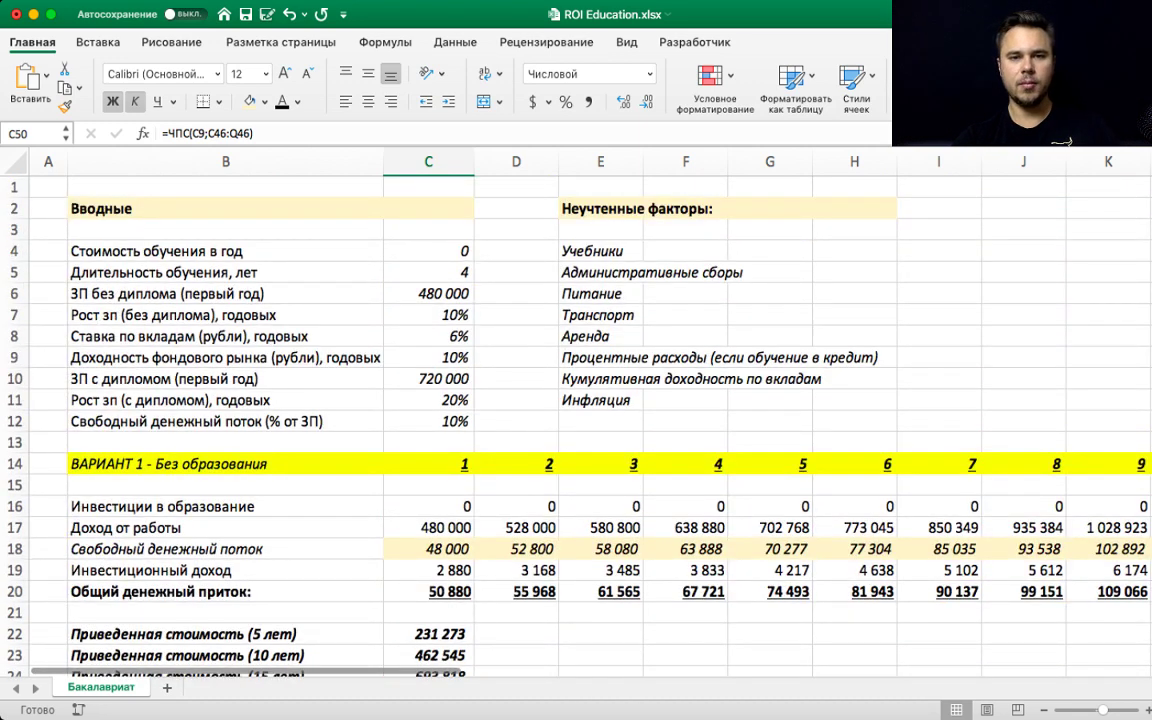
pyautogui.click(428, 251)
pyautogui.write('200 ')
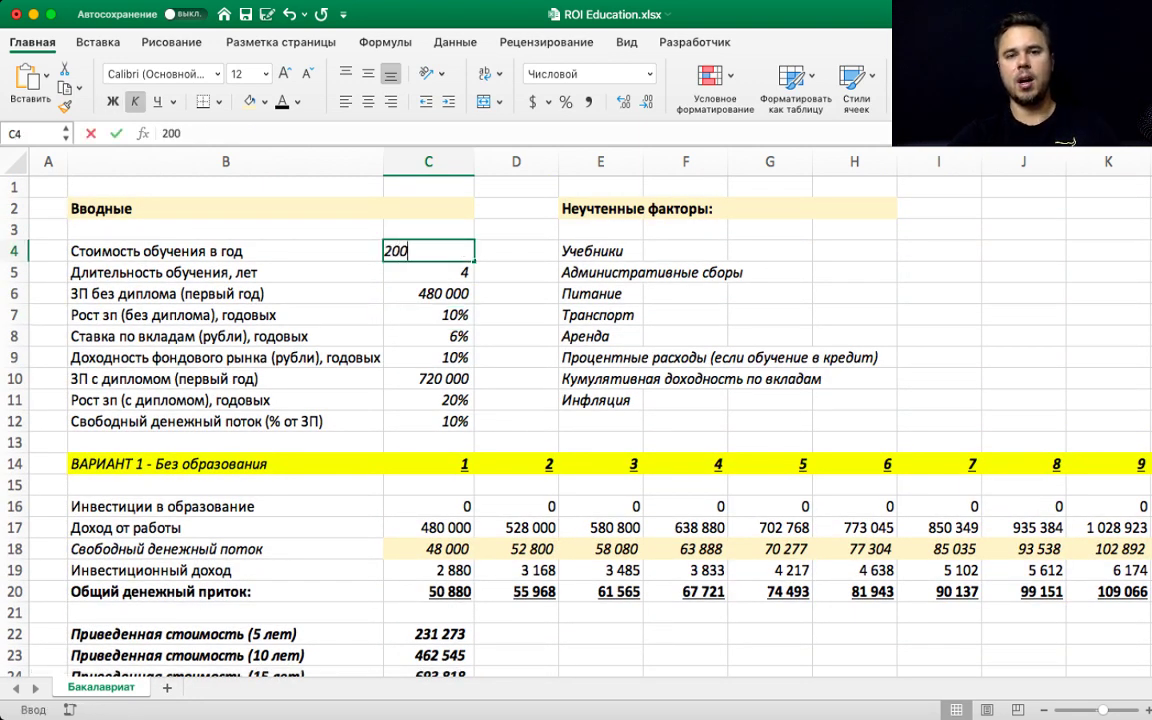
pyautogui.write('000')
pyautogui.press('Return')
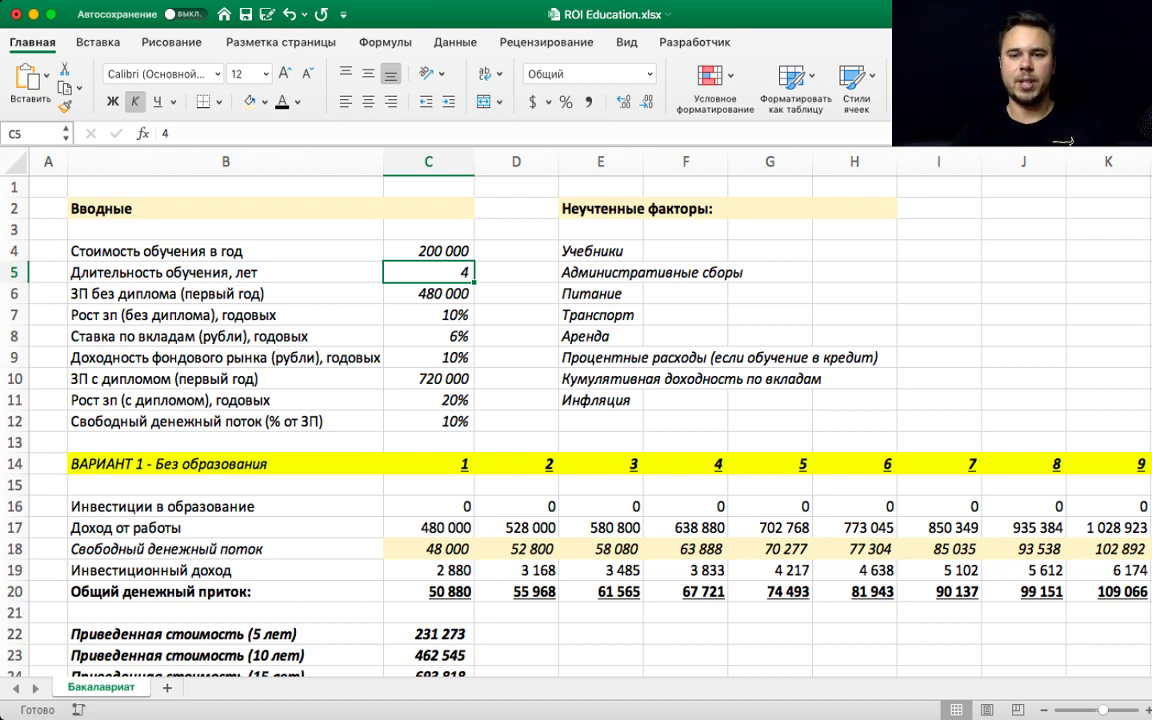
pyautogui.press('super+Tab')
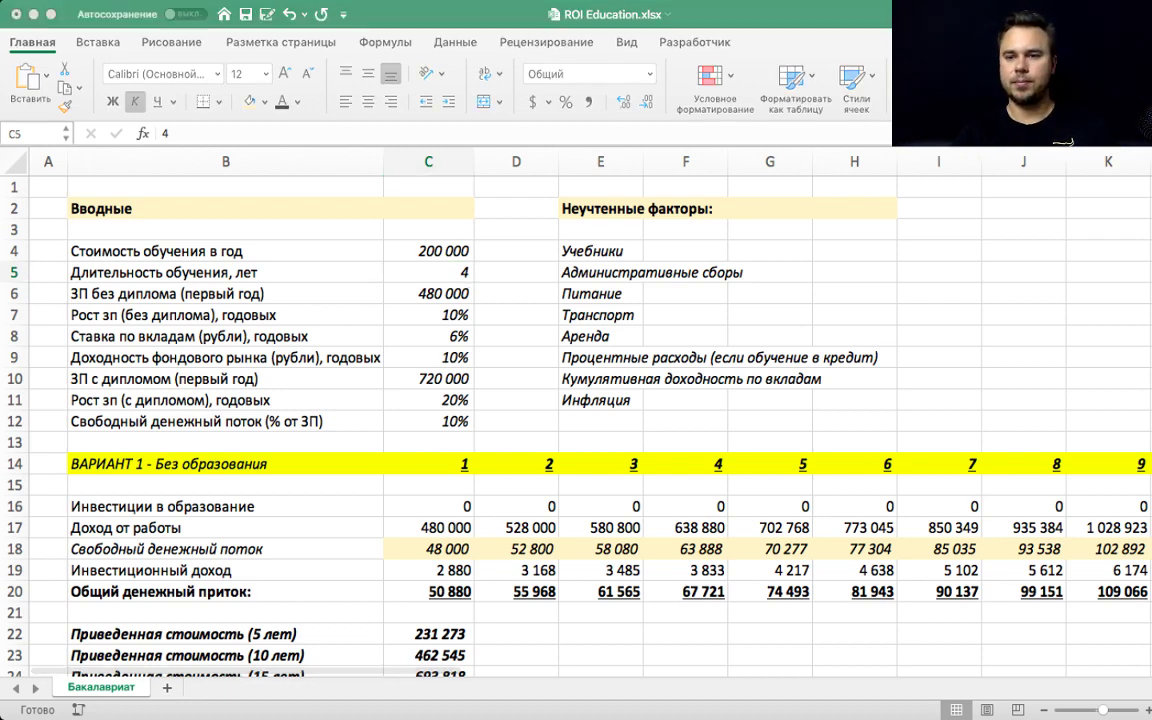